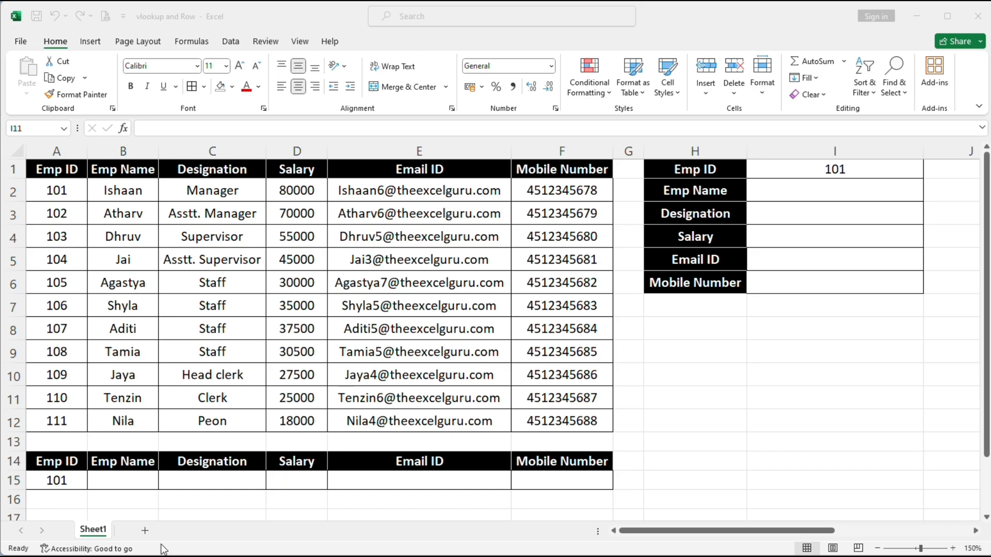
# Review the empty Emp Name and other result cells across row 15
pyautogui.click(106, 479)
pyautogui.click(118, 483)
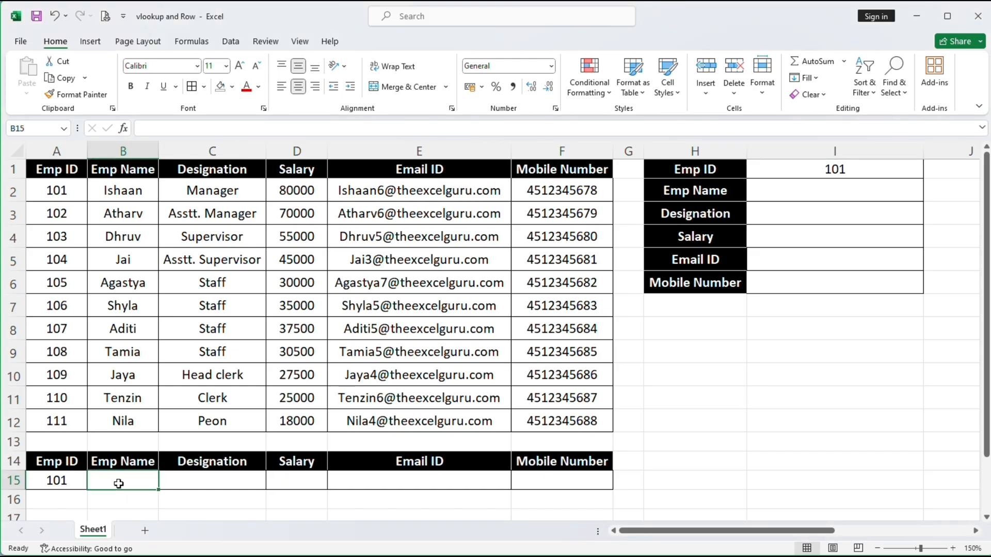
pyautogui.moveTo(118, 483); pyautogui.dragTo(537, 479)
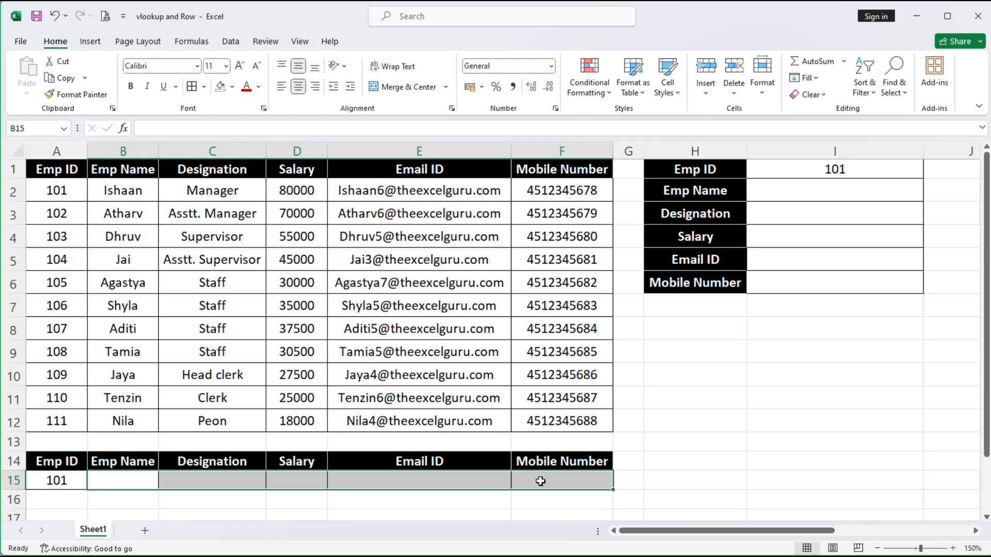
pyautogui.click(108, 479)
pyautogui.click(213, 481)
pyautogui.click(301, 482)
pyautogui.click(368, 482)
pyautogui.click(542, 483)
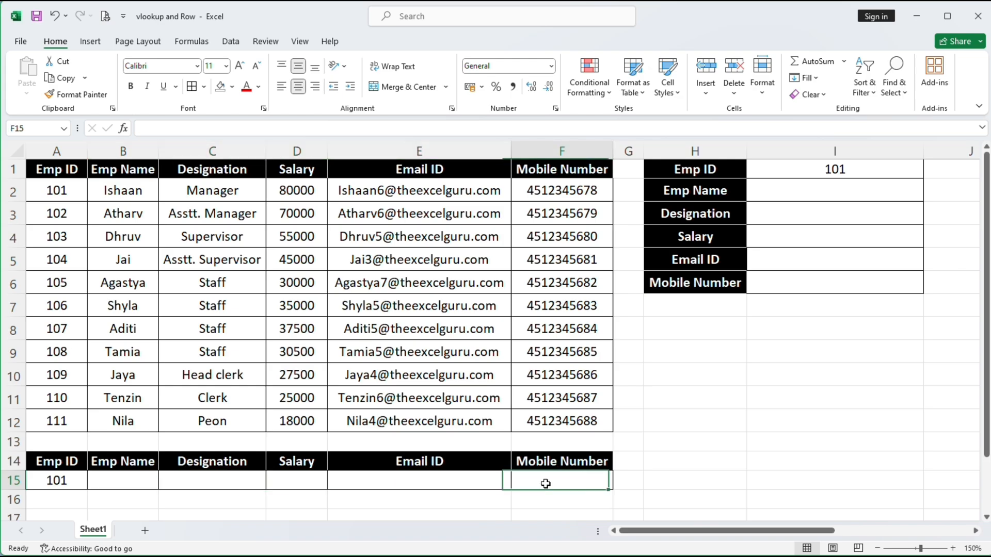
pyautogui.click(447, 482)
pyautogui.click(297, 482)
pyautogui.click(232, 481)
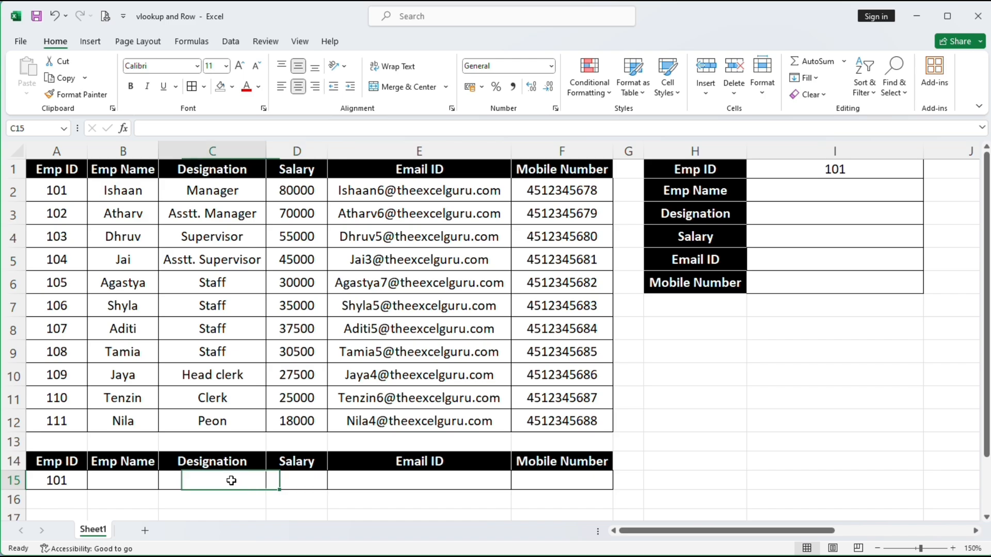
pyautogui.click(129, 482)
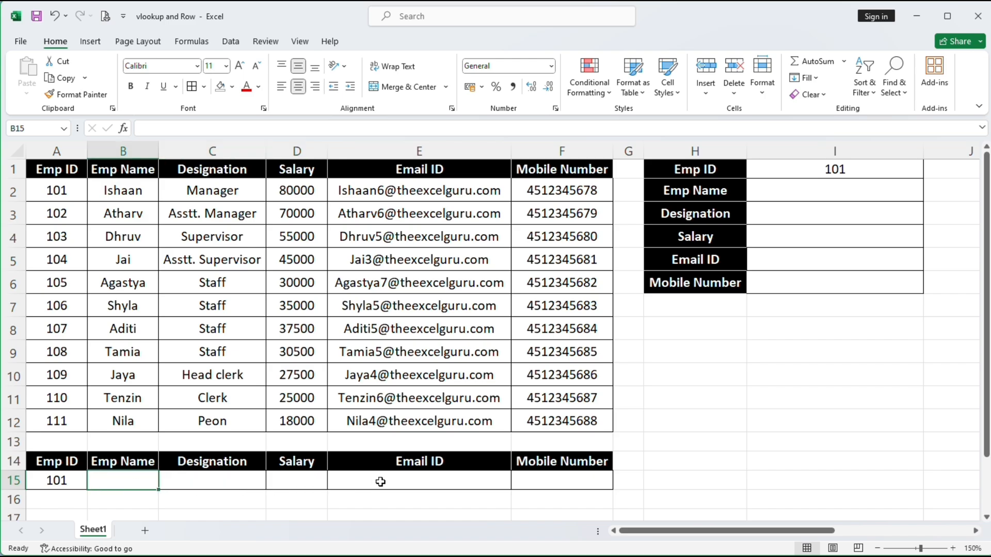
# Highlight the vertical lookup panel H1:I6 and the lower lookup table in rows 14–15
pyautogui.moveTo(786, 170); pyautogui.dragTo(789, 278)
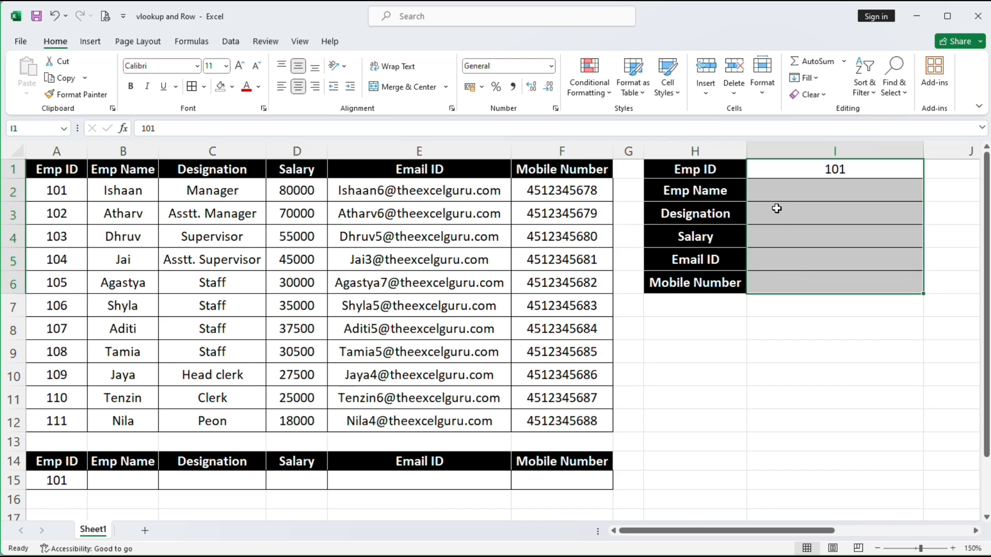
pyautogui.click(786, 337)
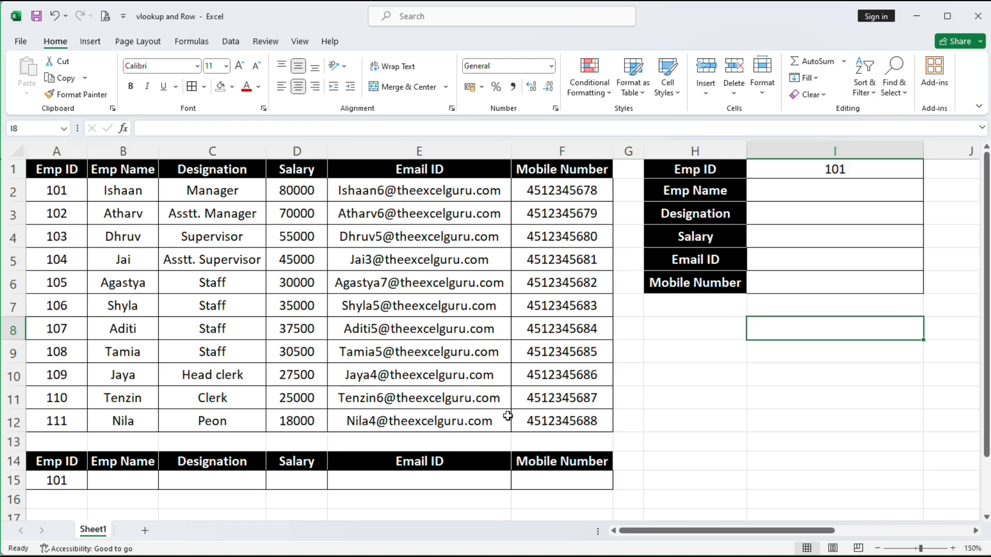
pyautogui.moveTo(45, 460); pyautogui.dragTo(566, 479)
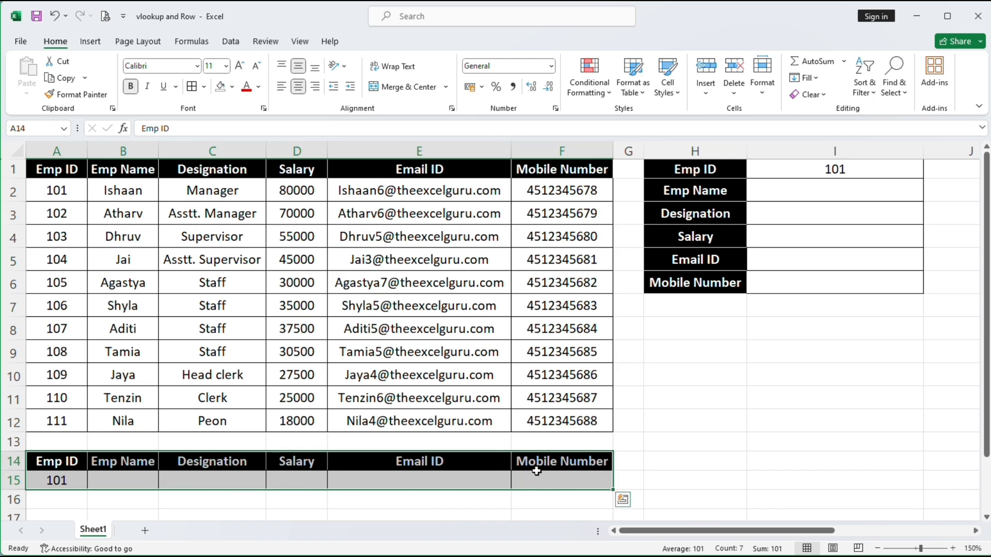
pyautogui.moveTo(717, 170); pyautogui.dragTo(830, 281)
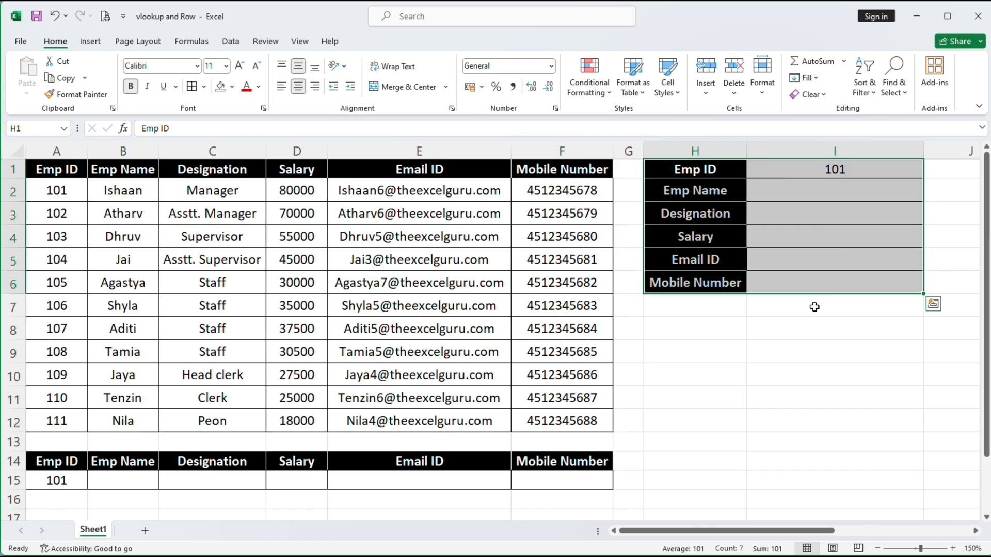
pyautogui.click(694, 338)
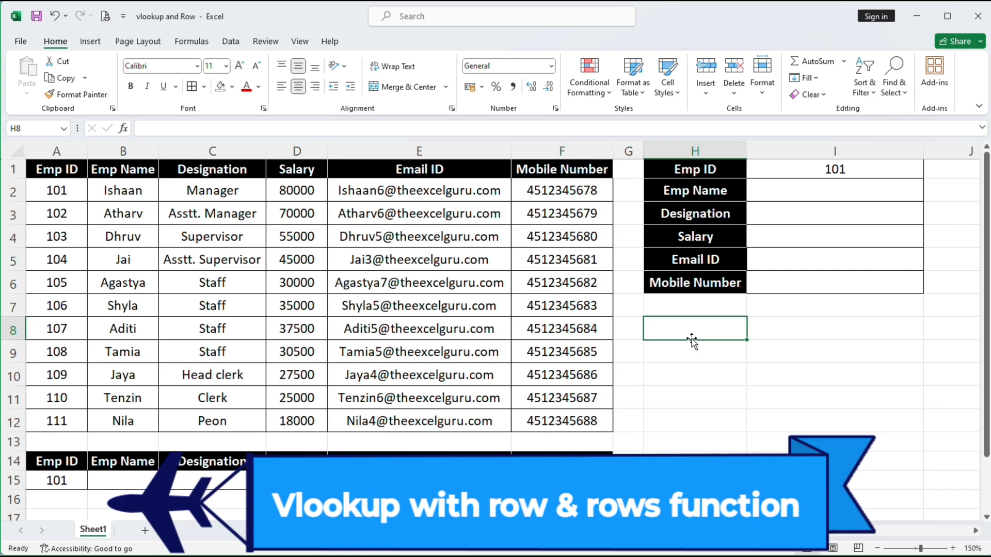
# Enter the labels 'Row' in H9 and 'Rows' in H10
pyautogui.click(695, 355)
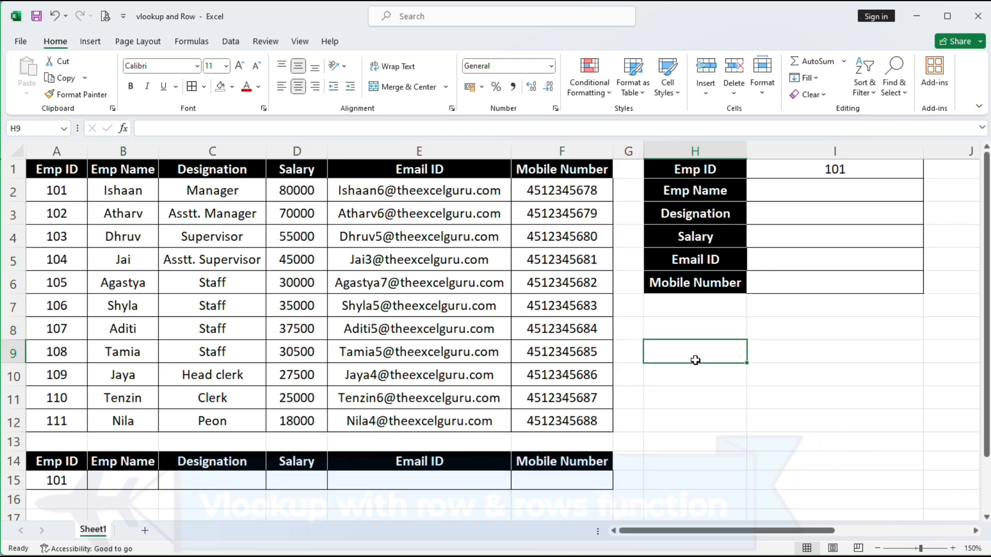
pyautogui.write('Row')
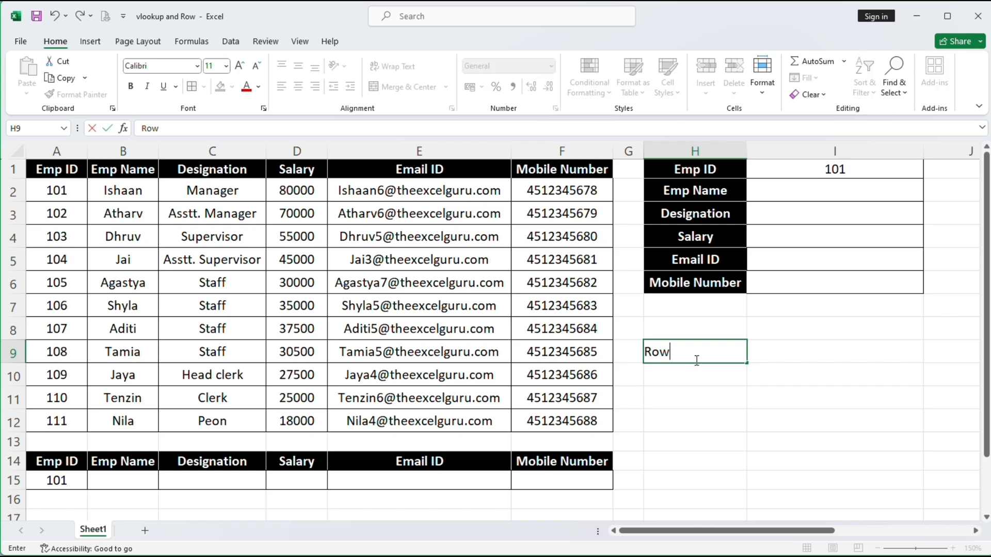
pyautogui.press('Return')
pyautogui.write('Rows')
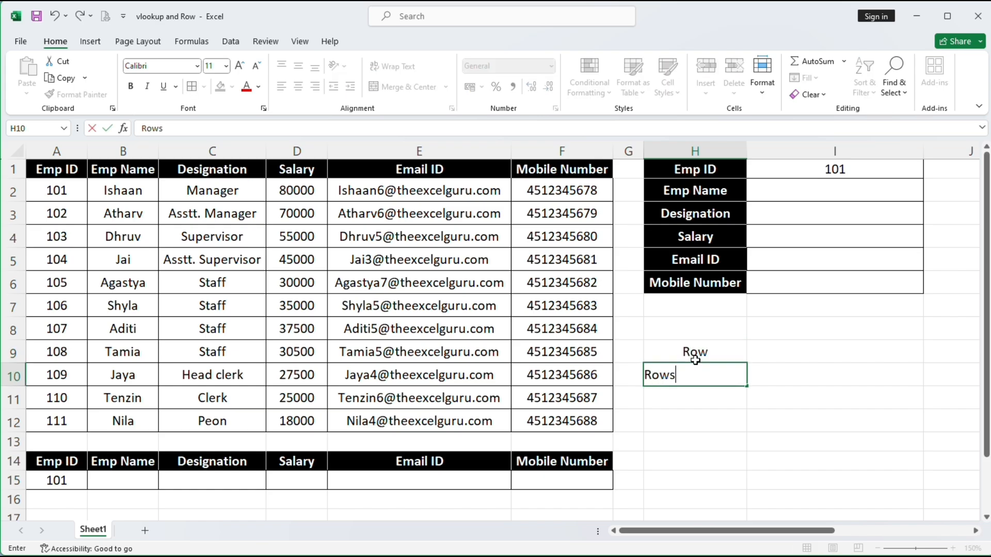
pyautogui.press('Return')
pyautogui.press('Up')
pyautogui.press('Up')
pyautogui.press('Right')
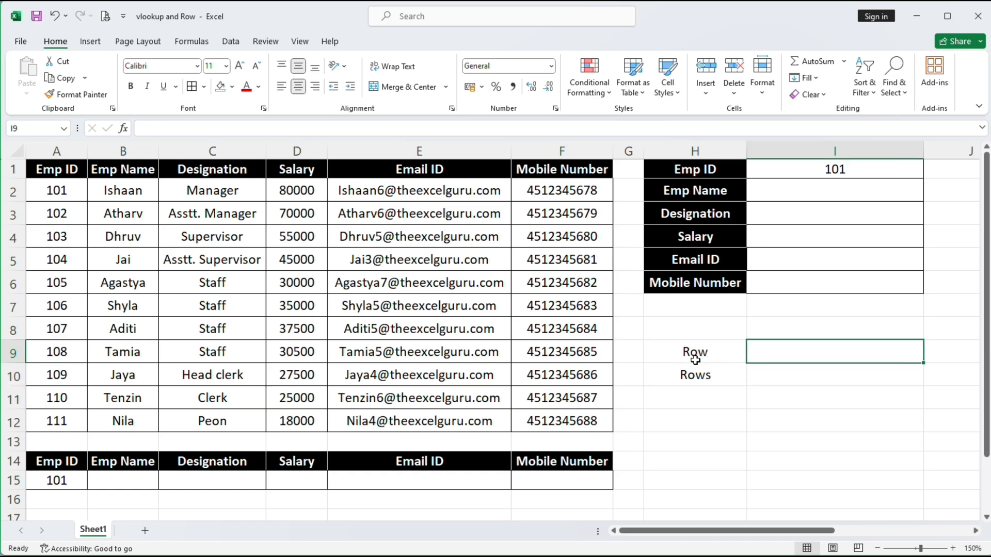
# Enter =ROW() in I9 so it returns 9, matching row 9
pyautogui.write('=')
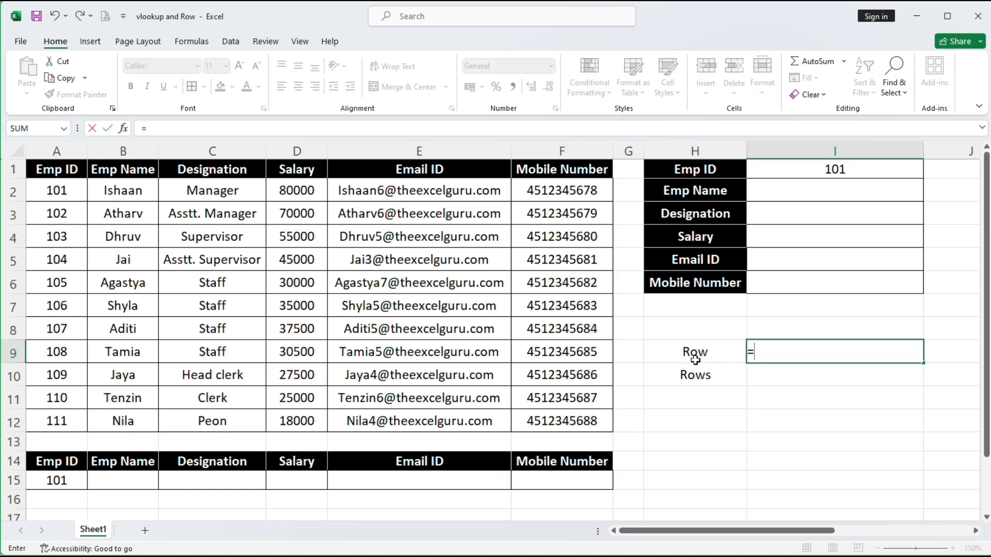
pyautogui.write('row()')
pyautogui.press('BackSpace')
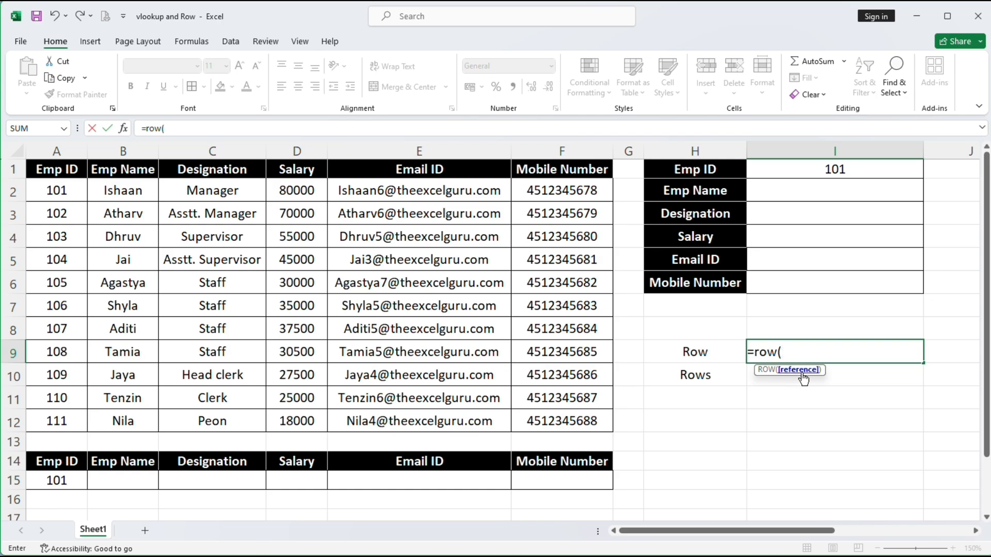
pyautogui.write(')')
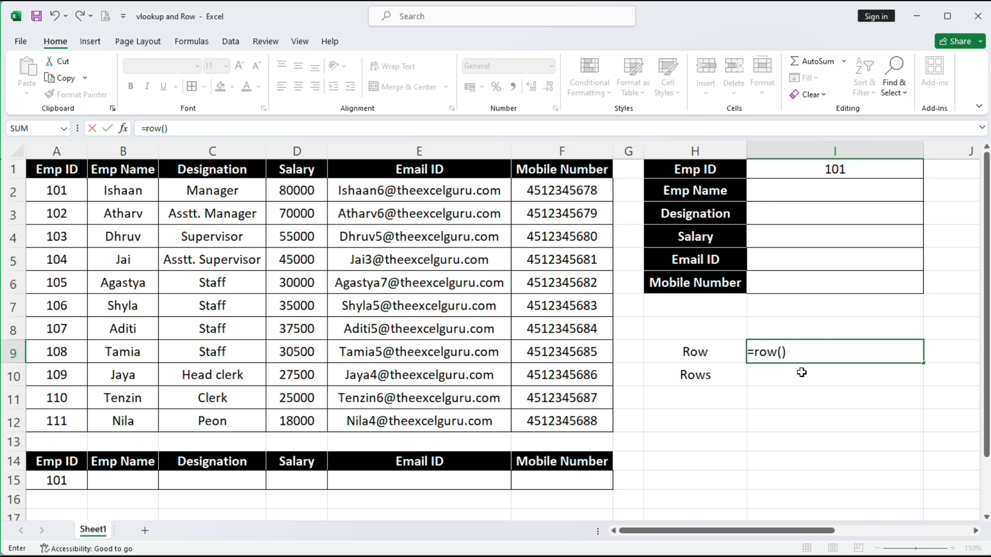
pyautogui.press('Return')
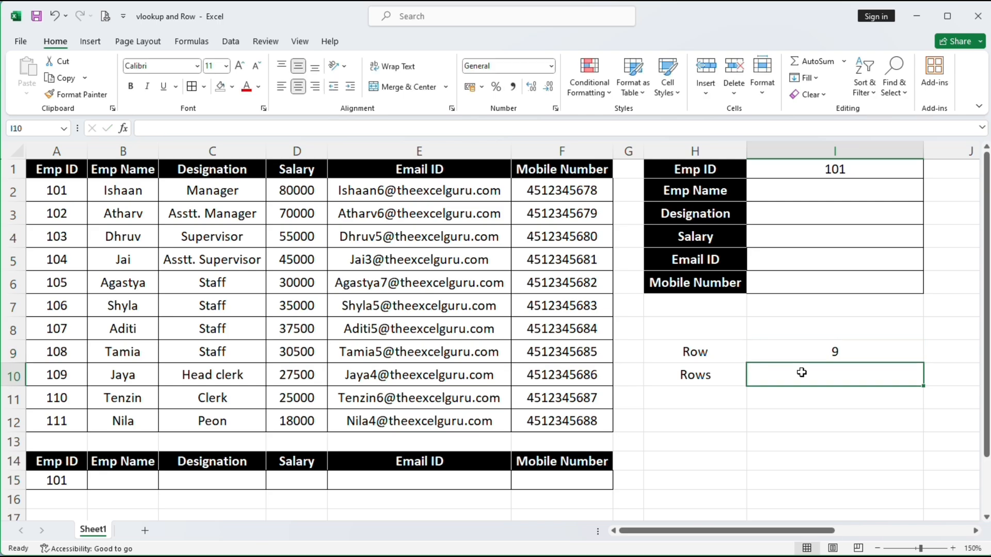
pyautogui.click(804, 345)
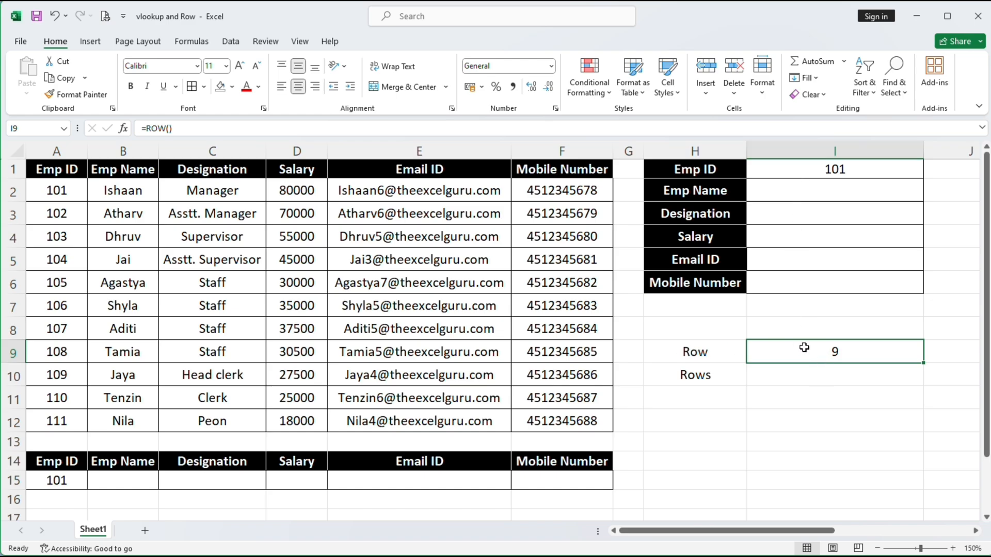
pyautogui.click(13, 352)
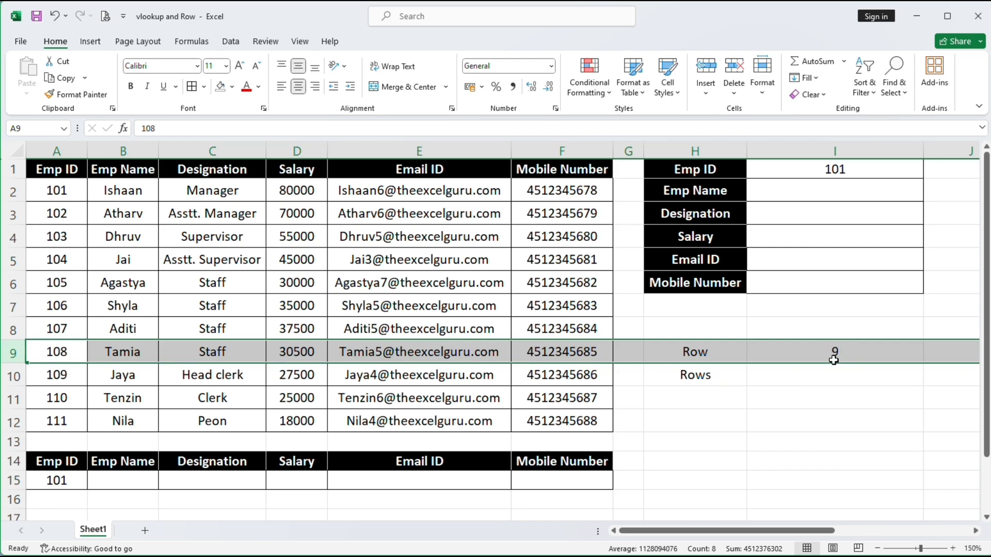
# Enter =ROW() in I12 so it returns 12, its own row number
pyautogui.click(784, 419)
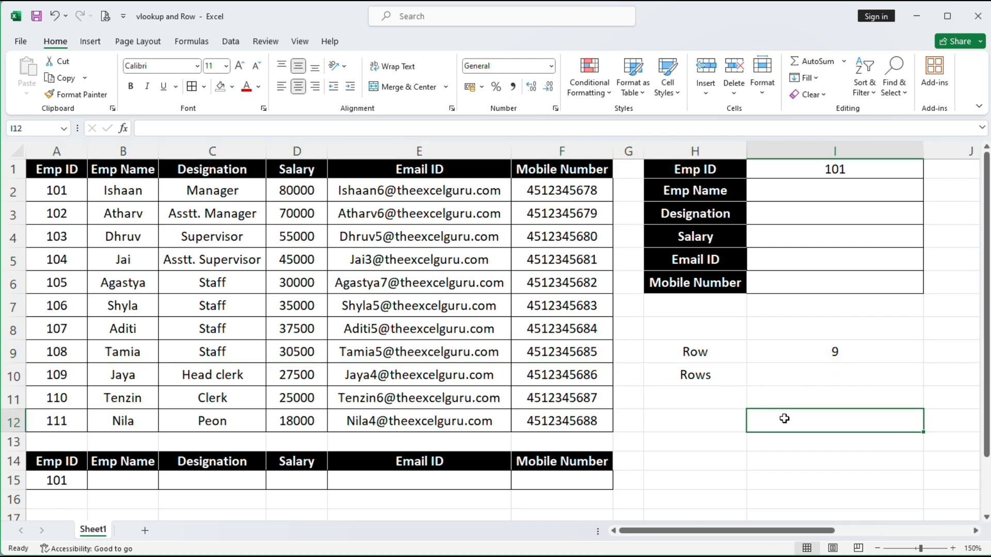
pyautogui.write('r')
pyautogui.press('BackSpace')
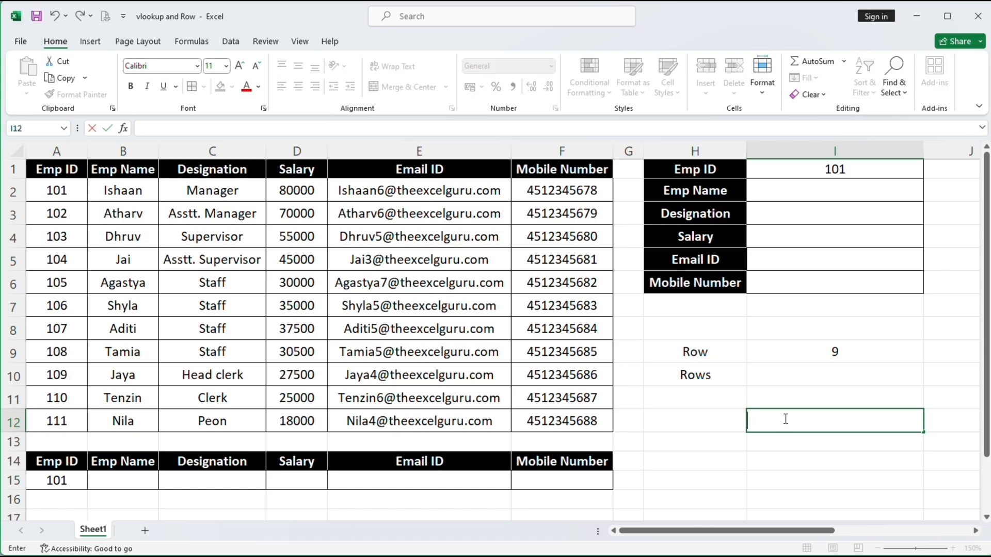
pyautogui.write('=row')
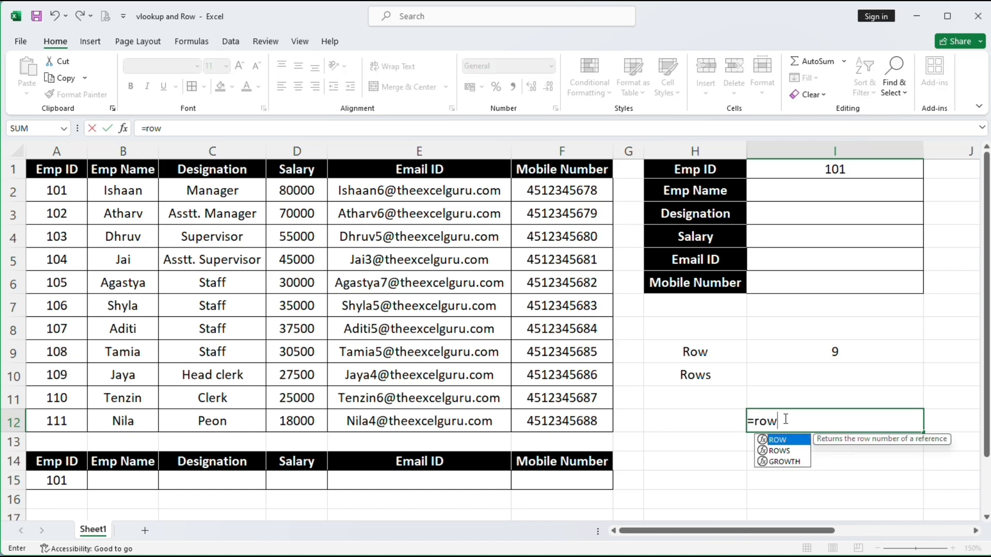
pyautogui.write('()')
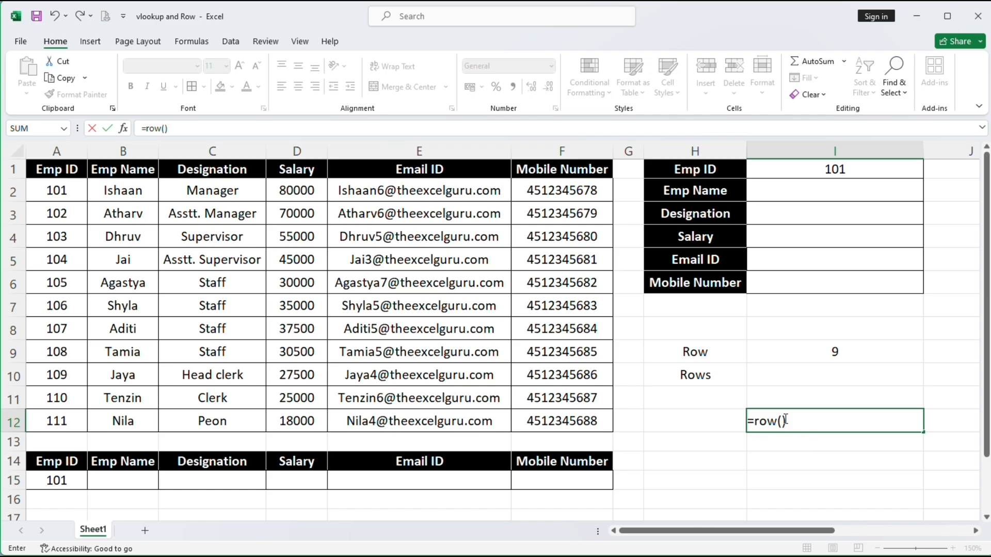
pyautogui.press('Return')
pyautogui.click(784, 418)
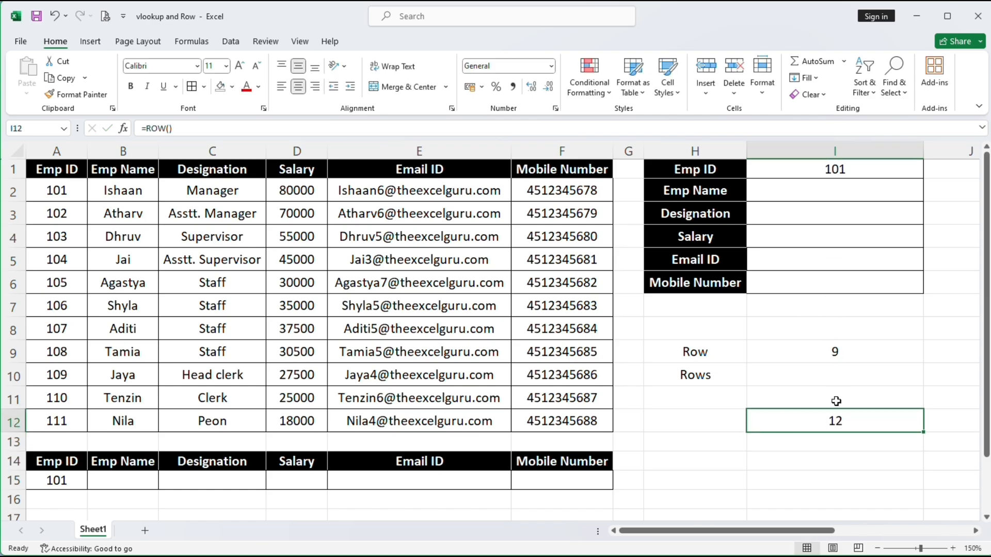
pyautogui.click(13, 421)
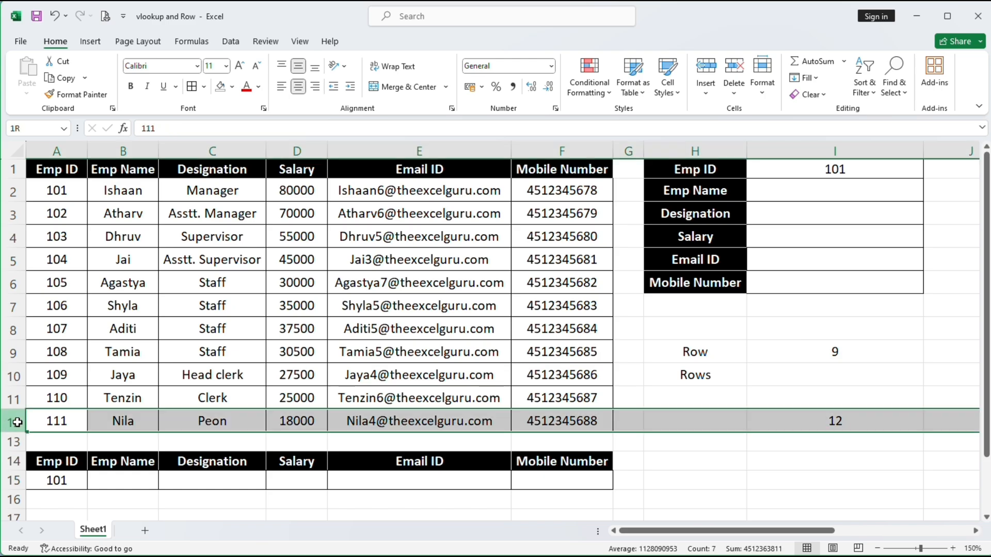
pyautogui.click(847, 425)
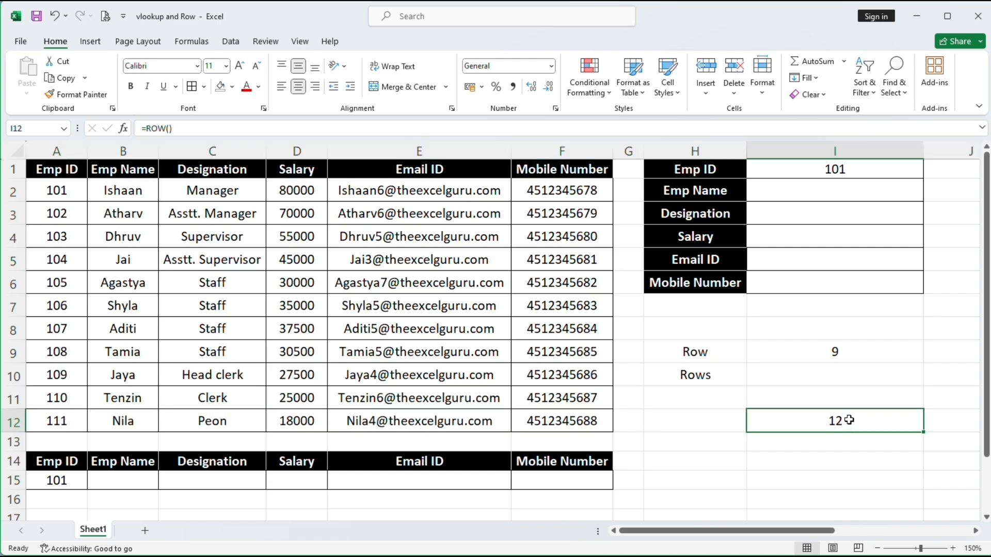
# Change I9 to =ROW(I1) so it returns 1, the row of I1
pyautogui.click(839, 355)
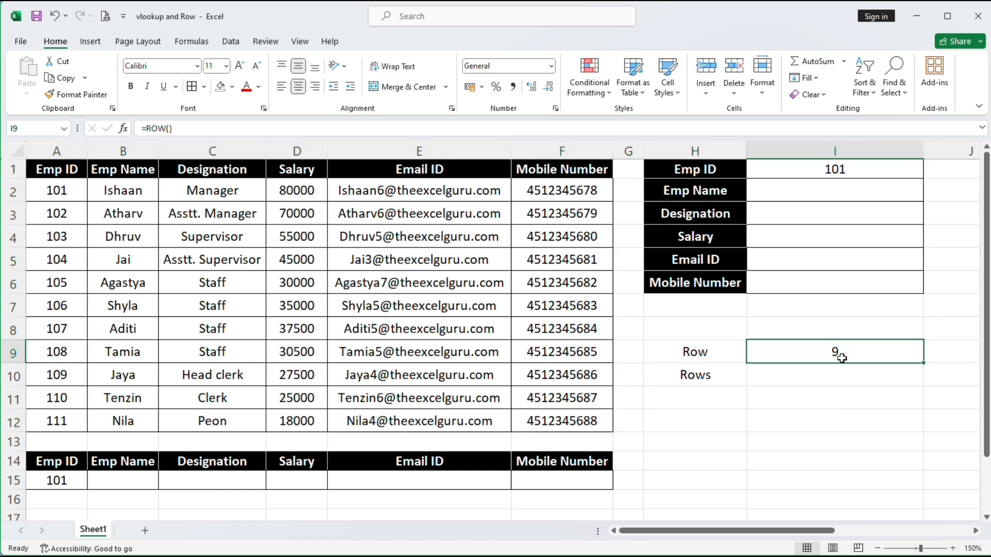
pyautogui.write('=r')
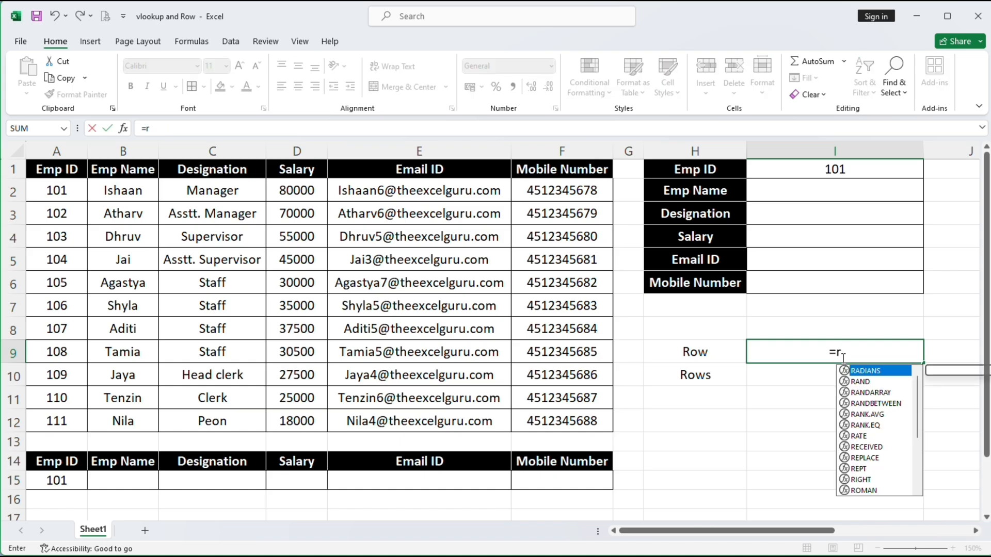
pyautogui.write('ow(')
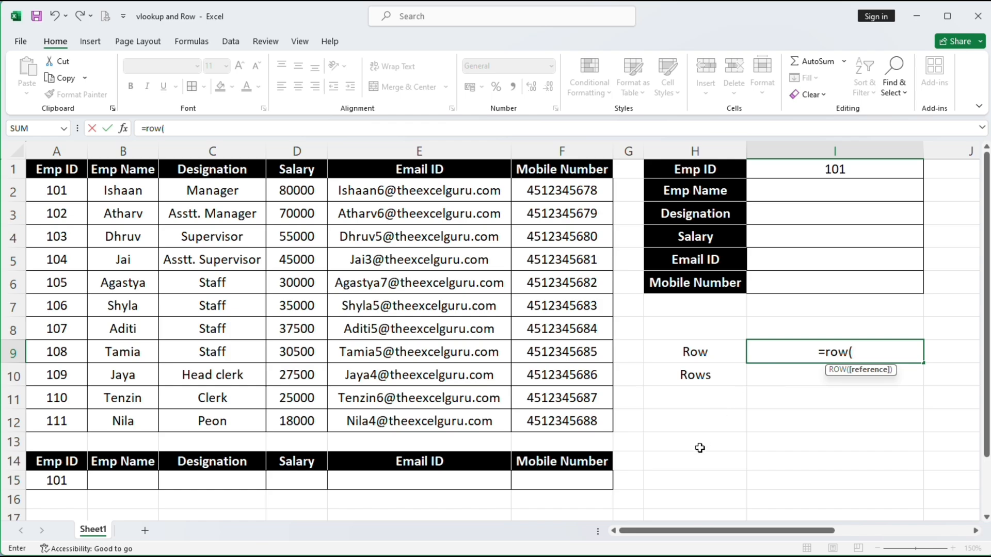
pyautogui.click(786, 169)
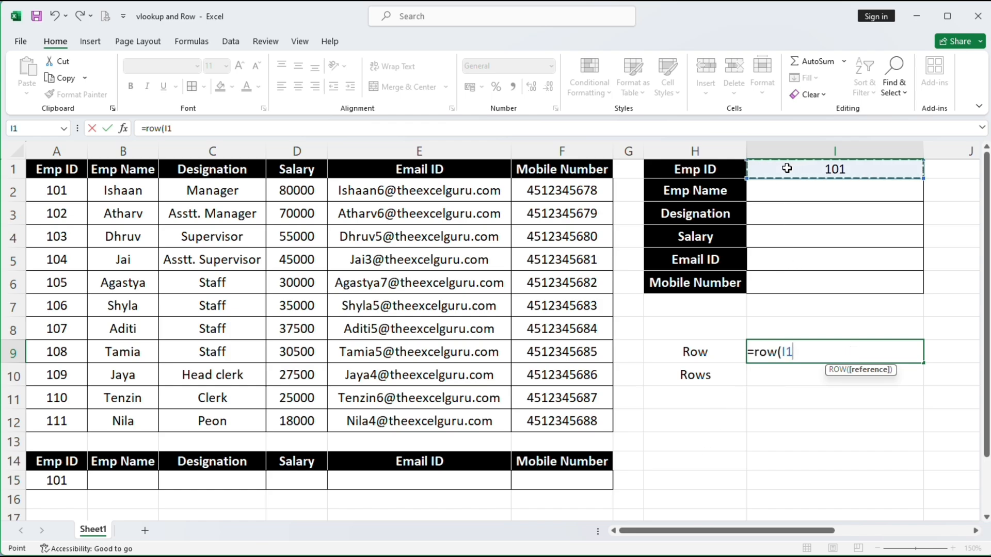
pyautogui.write(')')
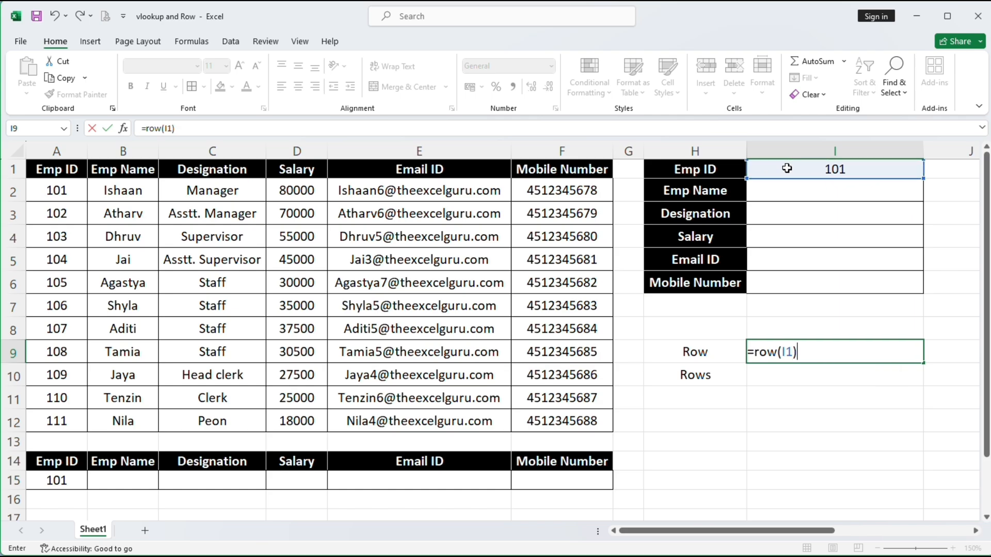
pyautogui.press('Return')
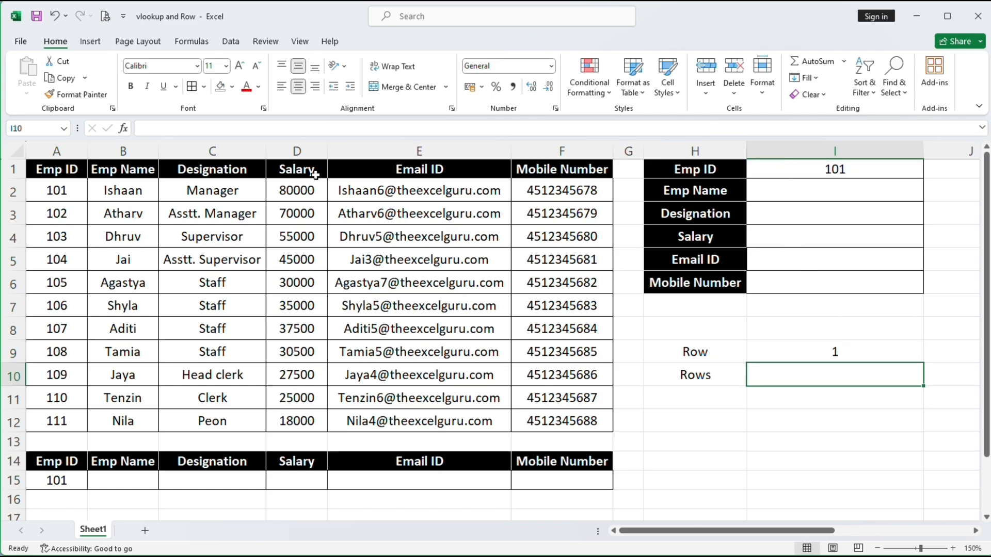
pyautogui.click(18, 167)
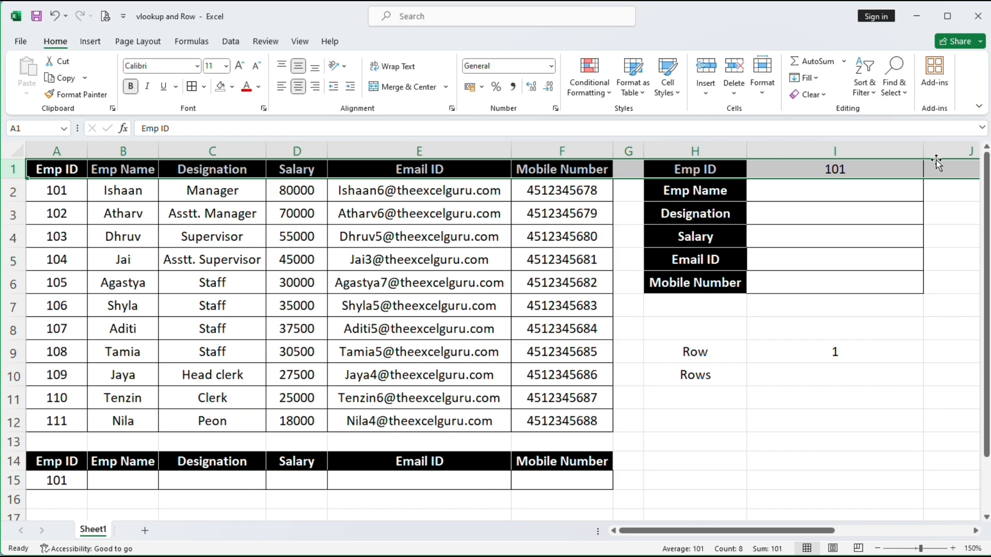
# Rewrite the I9 formula as =ROW(H9) so it returns 9
pyautogui.click(842, 362)
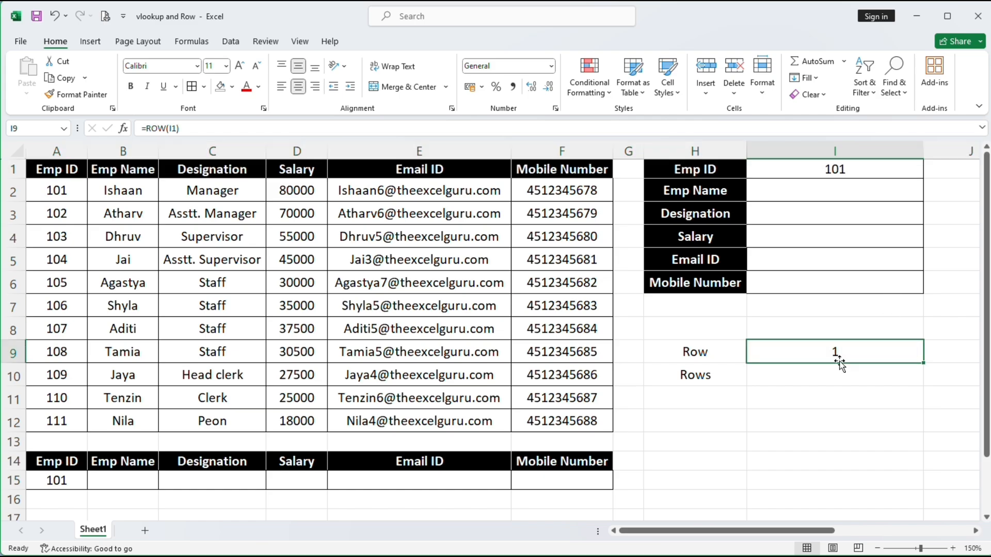
pyautogui.write('=row')
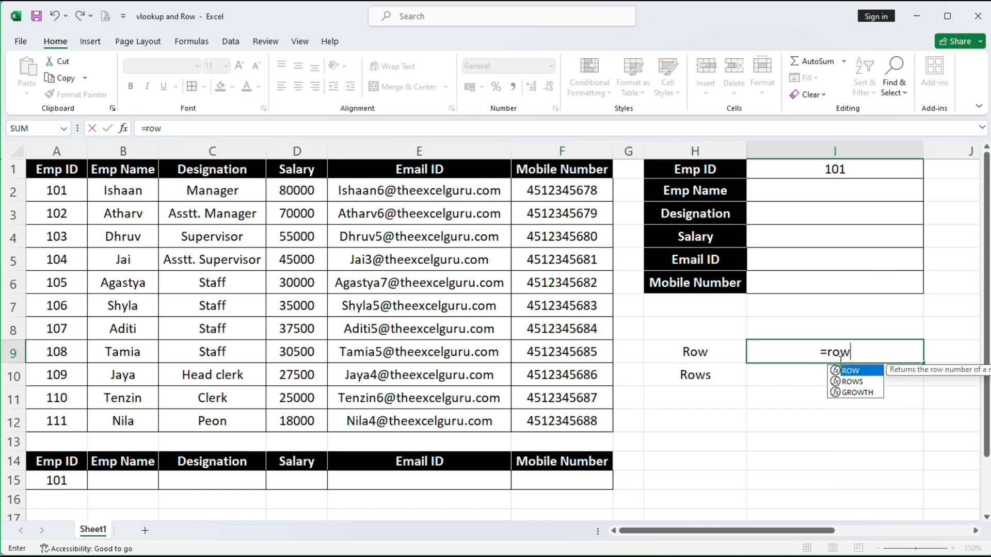
pyautogui.write('(')
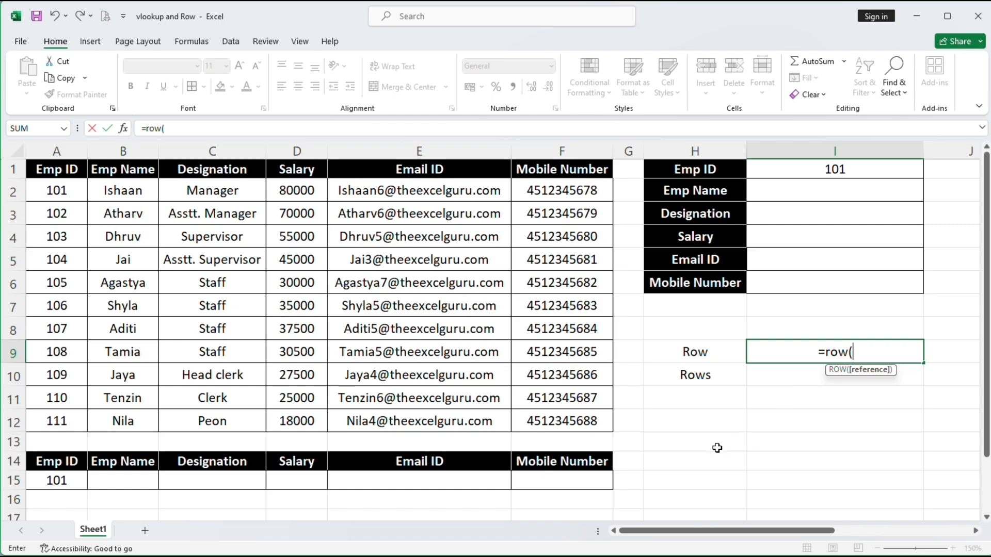
pyautogui.click(696, 354)
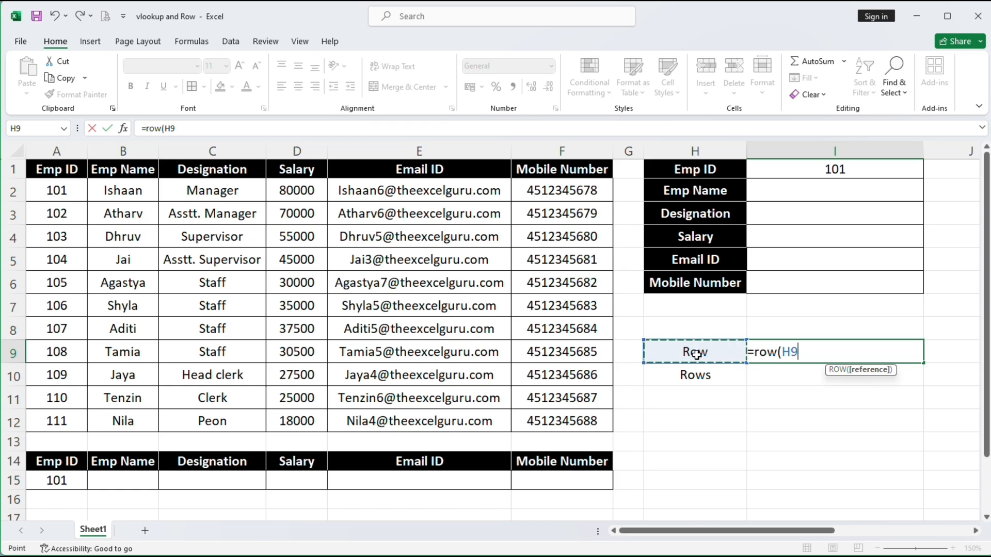
pyautogui.write(')')
pyautogui.press('Return')
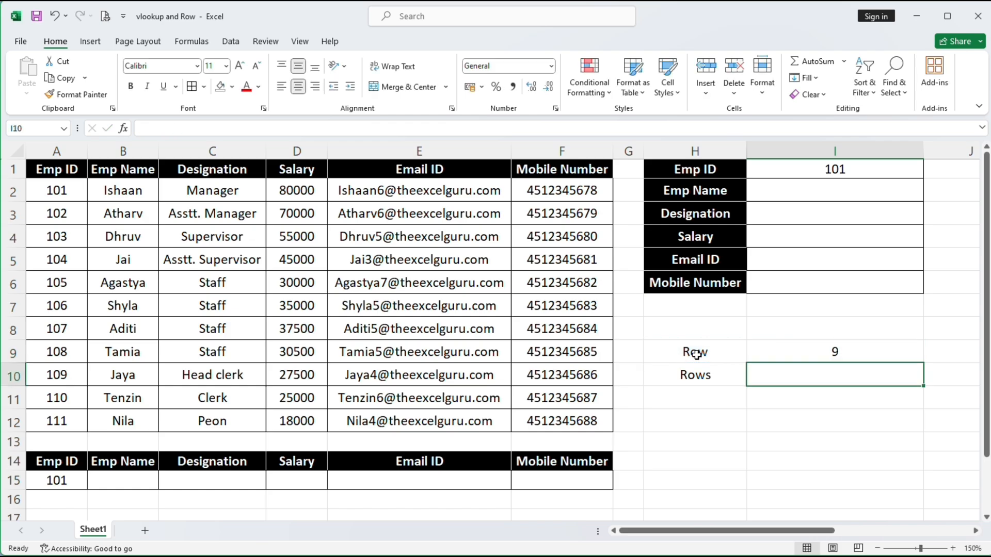
pyautogui.click(7, 353)
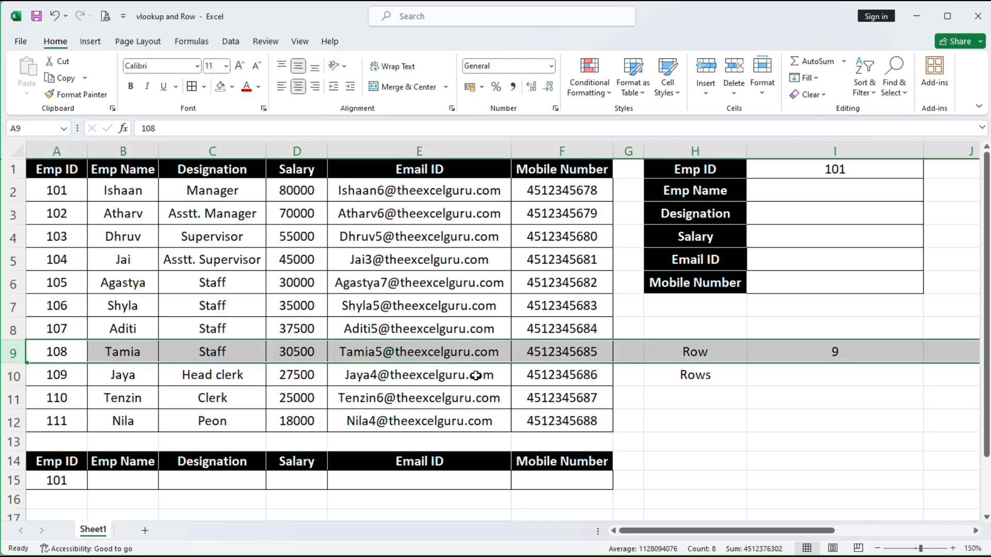
pyautogui.click(844, 354)
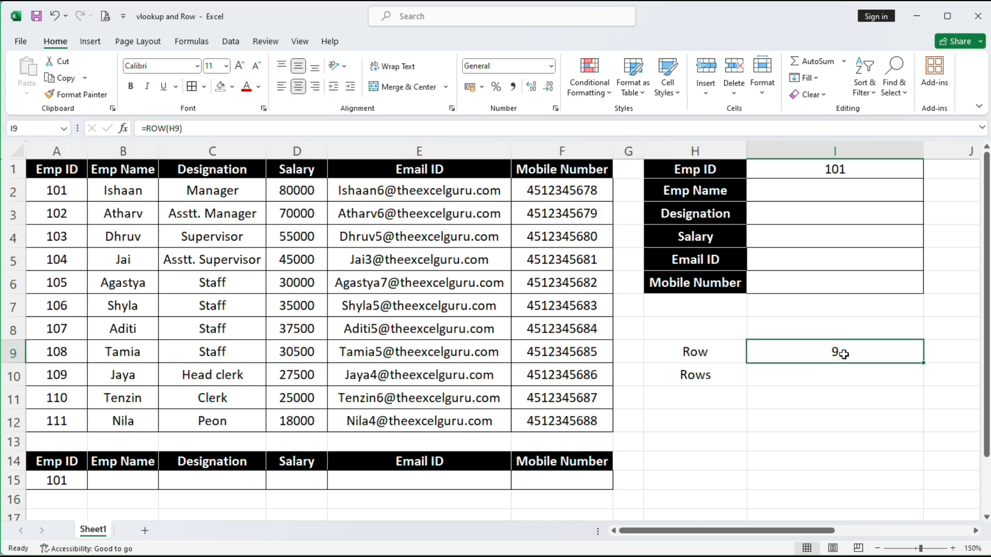
pyautogui.press('Down')
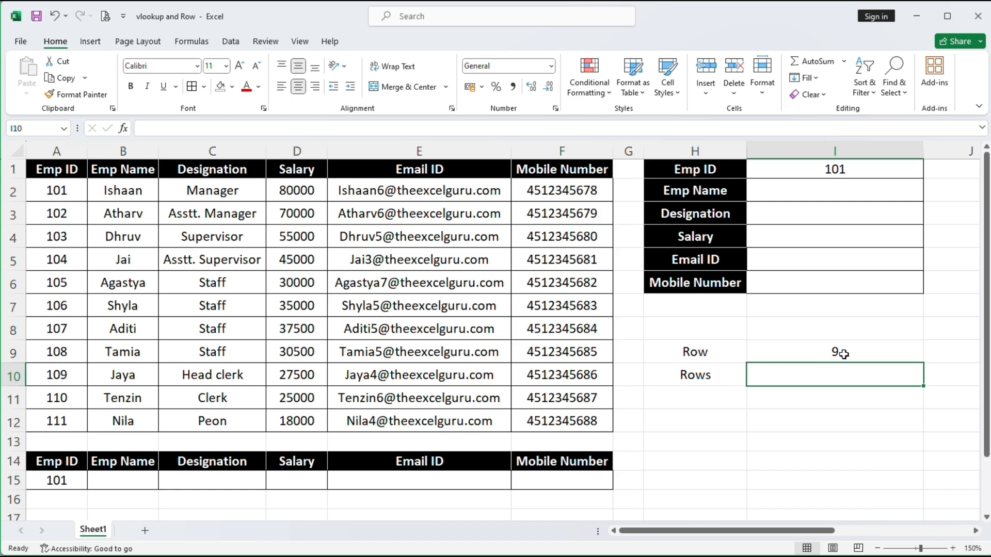
# Enter =ROWS(F2:F6) in I10 to count the five mobile number rows, returning 5
pyautogui.write('=ro')
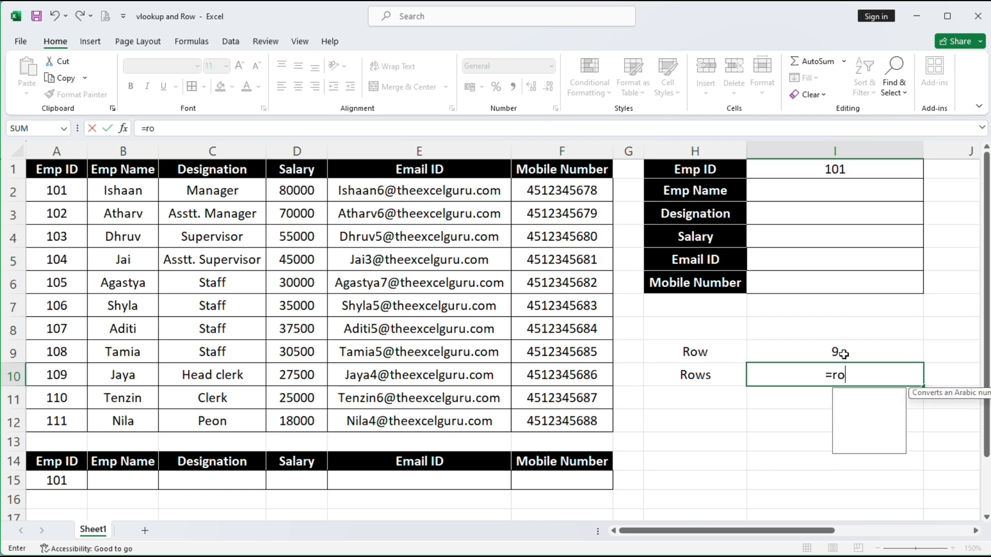
pyautogui.write('ws(')
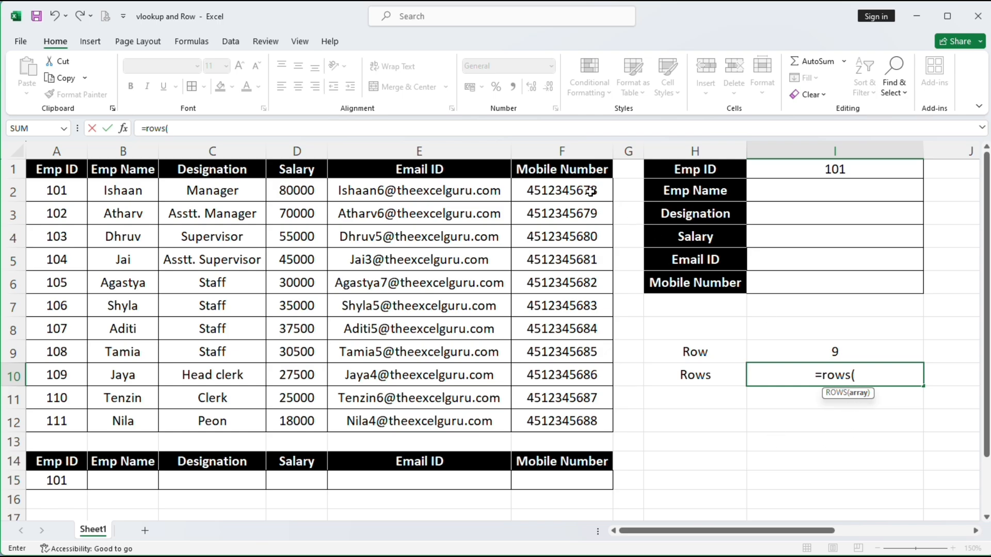
pyautogui.moveTo(587, 192); pyautogui.dragTo(602, 289)
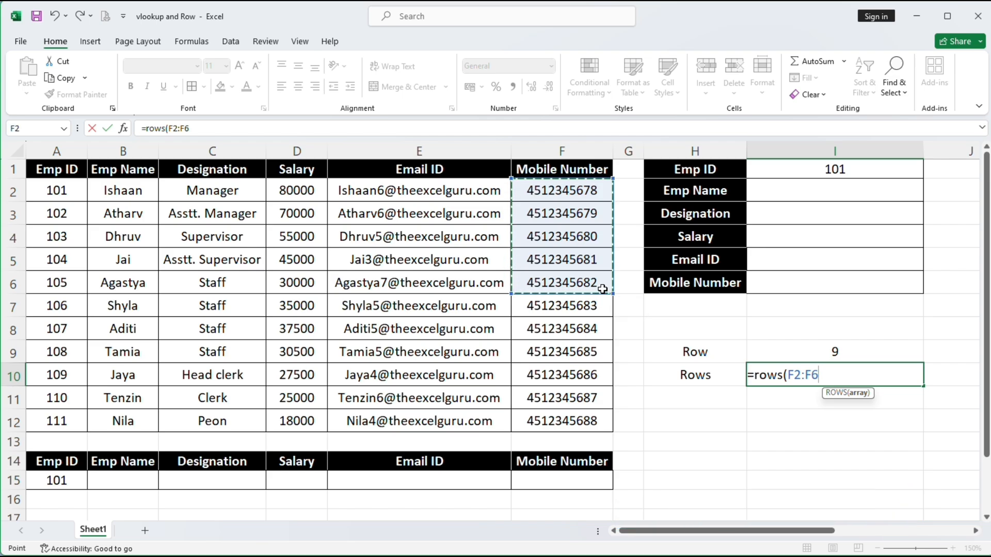
pyautogui.write(')')
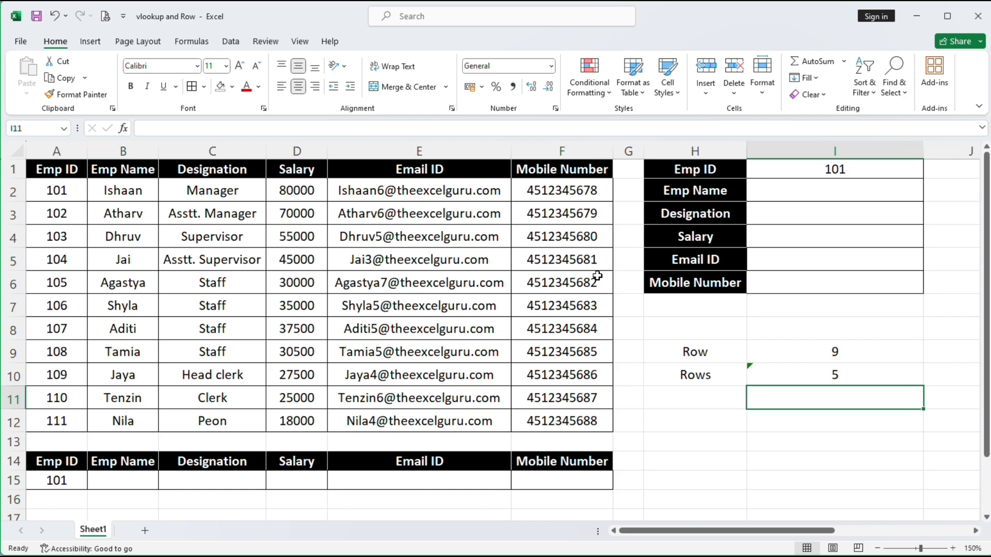
pyautogui.click(801, 371)
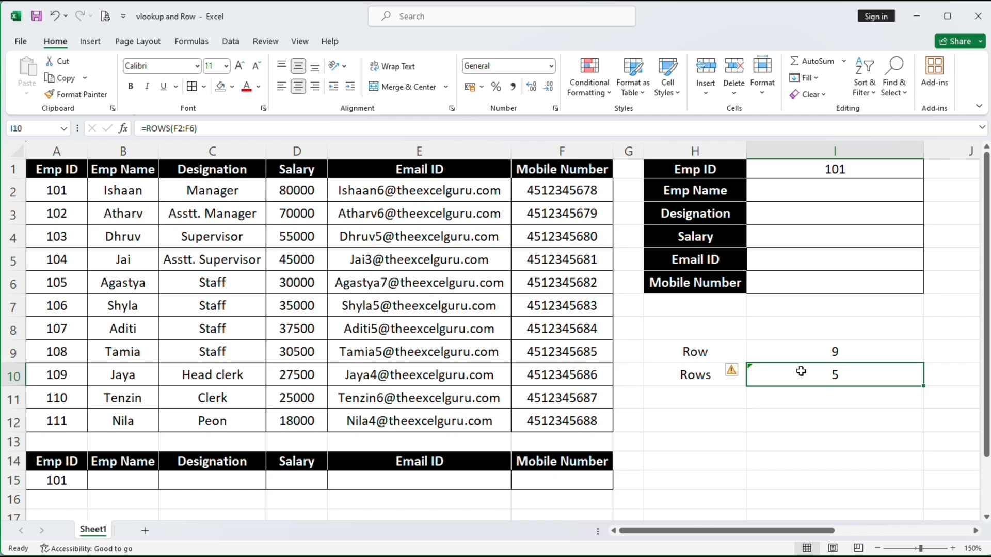
# Change I10 to =ROWS(H13:I13), which returns 1 for the single-row range
pyautogui.write('=rows')
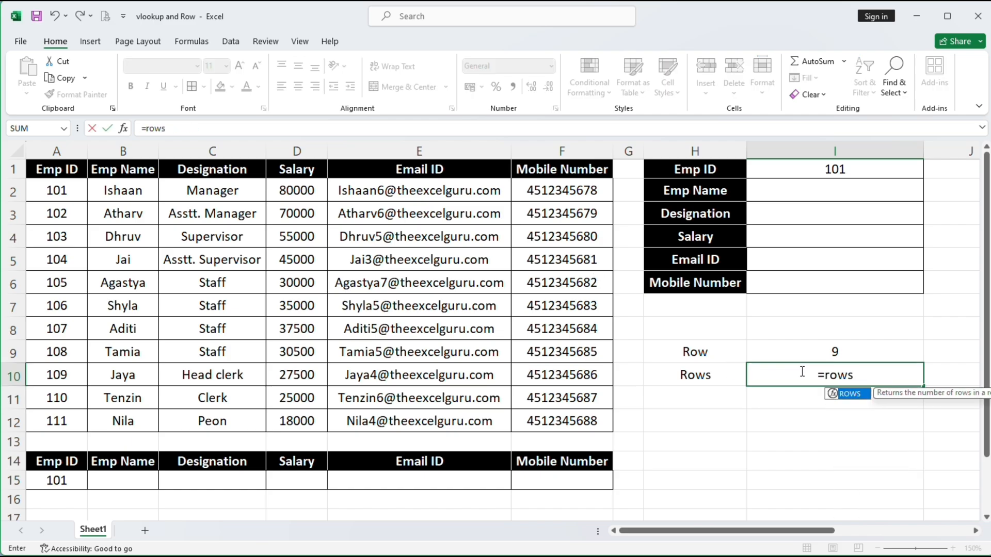
pyautogui.write('(')
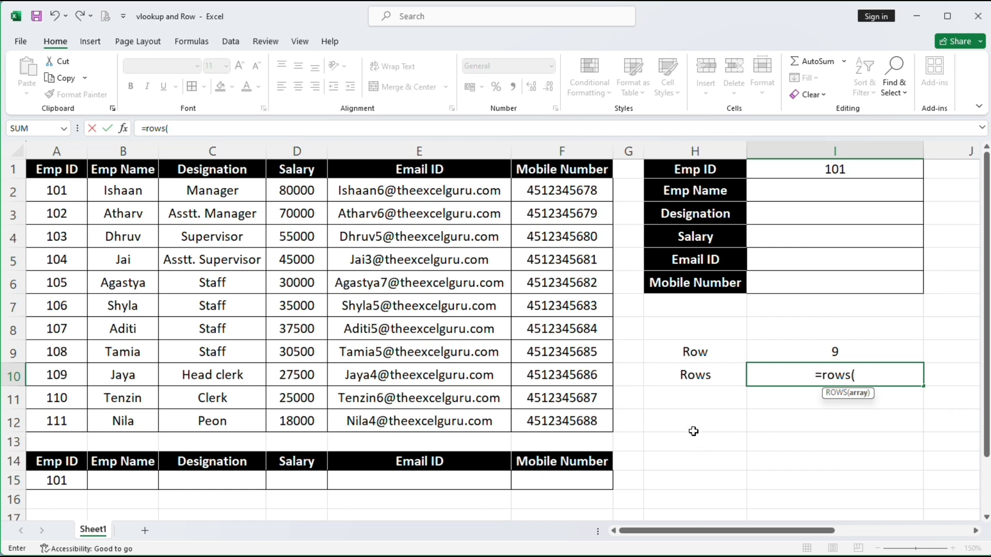
pyautogui.moveTo(682, 446); pyautogui.dragTo(903, 441)
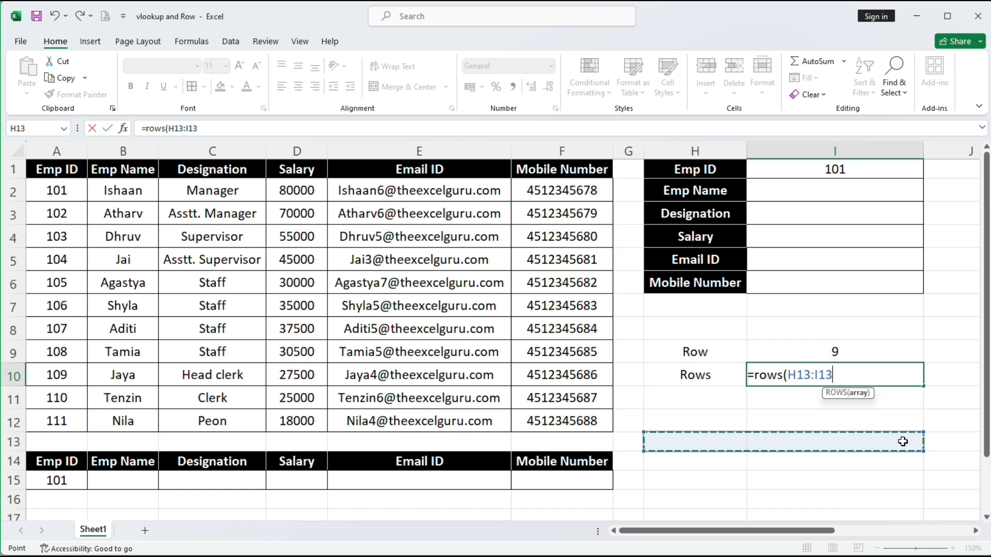
pyautogui.write(')')
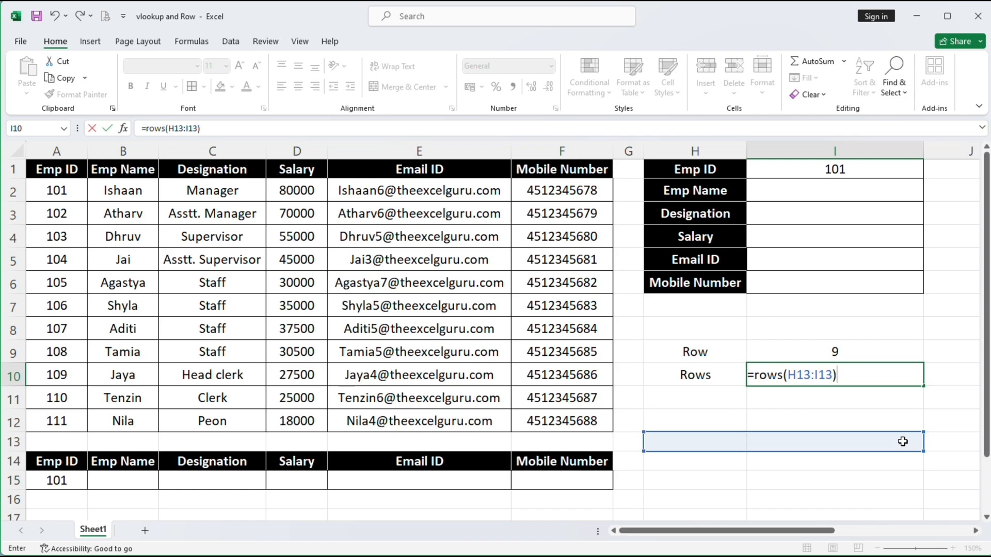
pyautogui.press('Return')
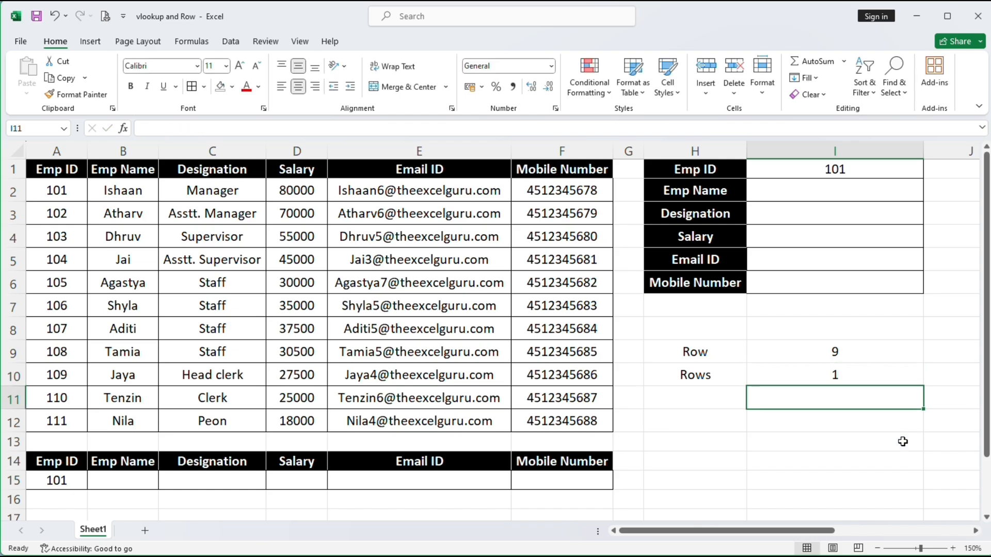
pyautogui.click(722, 442)
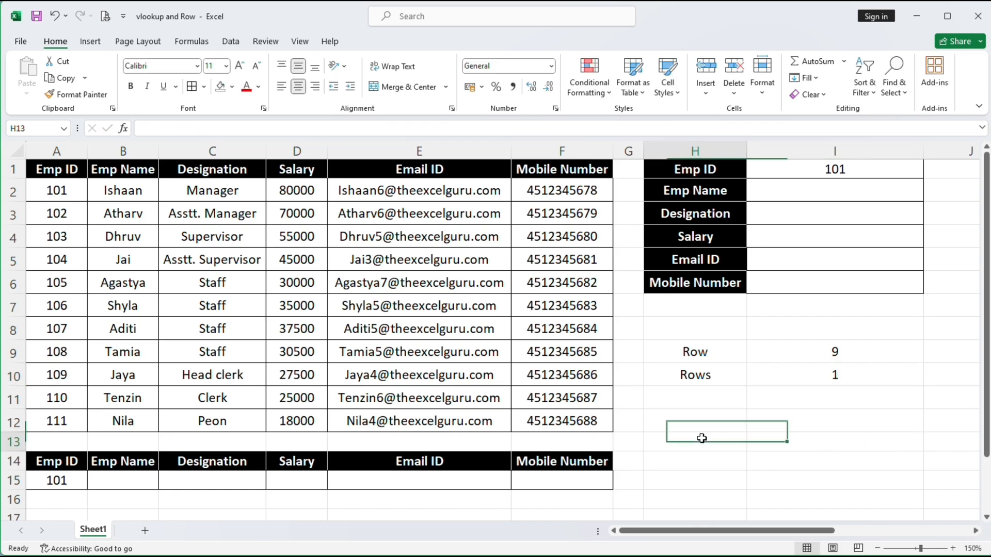
pyautogui.doubleClick(825, 373)
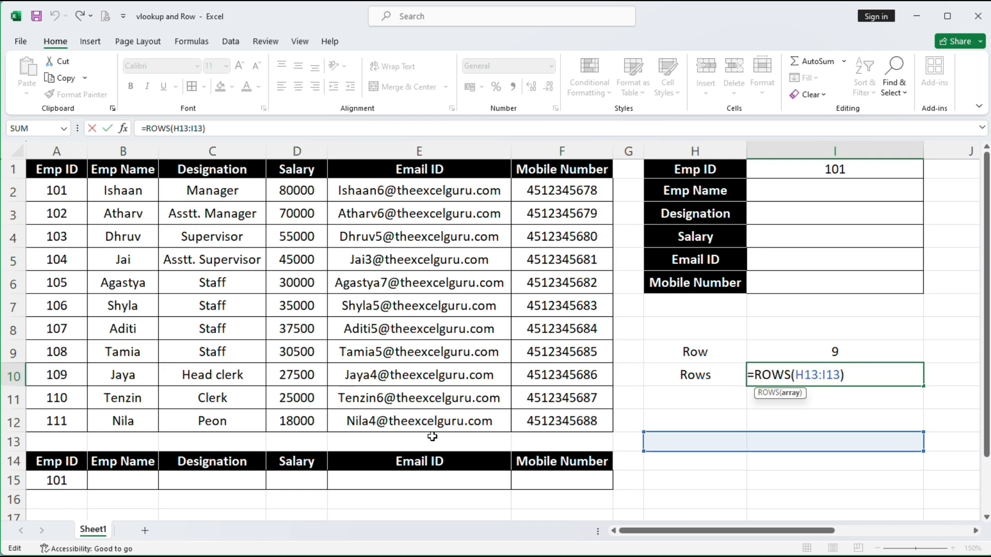
pyautogui.press('Return')
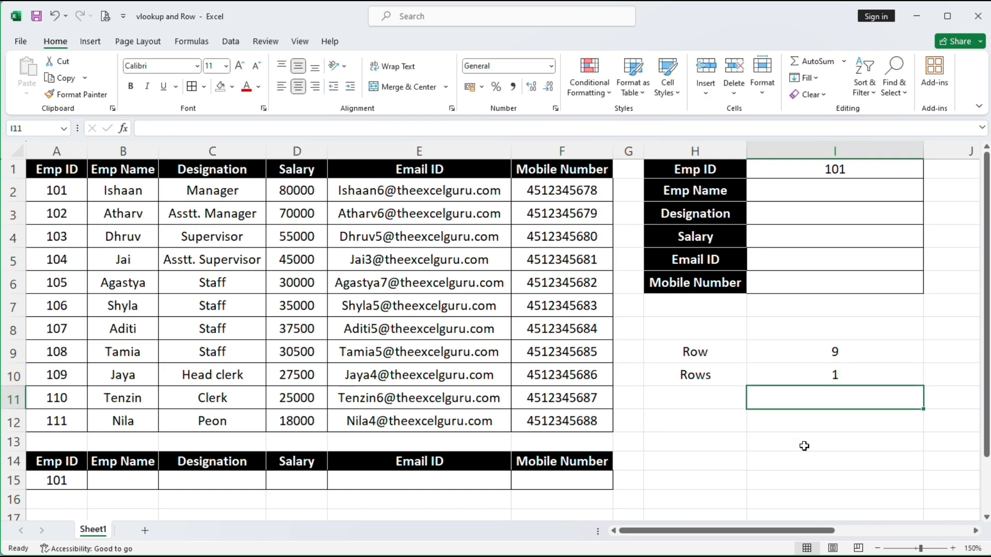
pyautogui.click(809, 376)
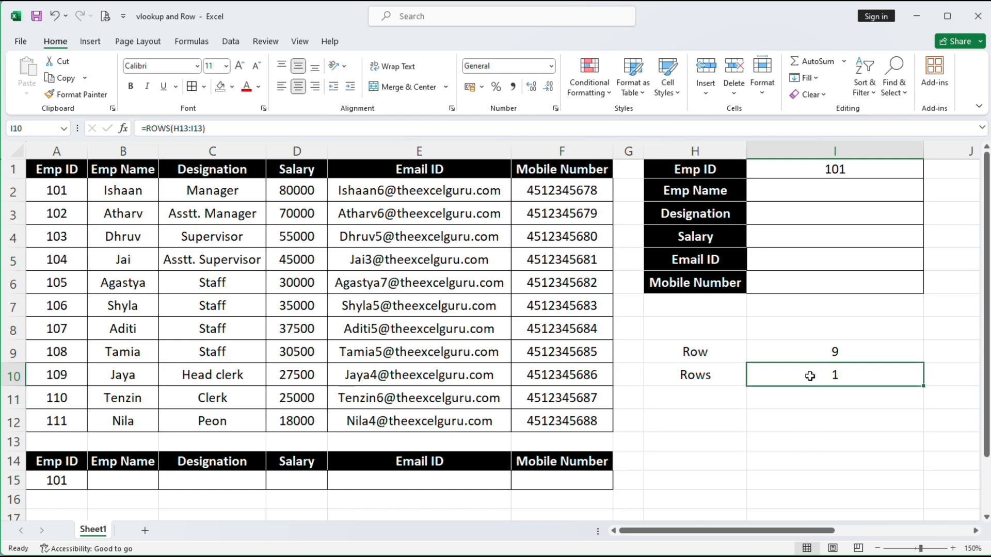
# Change I10 to =ROWS(H12:H15) so it returns 4
pyautogui.write('=rows')
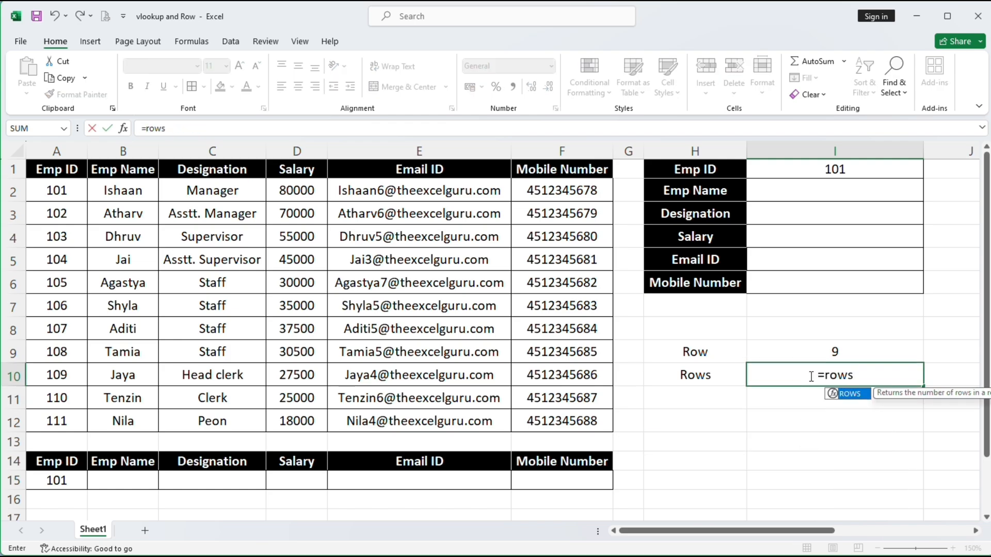
pyautogui.write('(')
pyautogui.moveTo(698, 415); pyautogui.dragTo(711, 483)
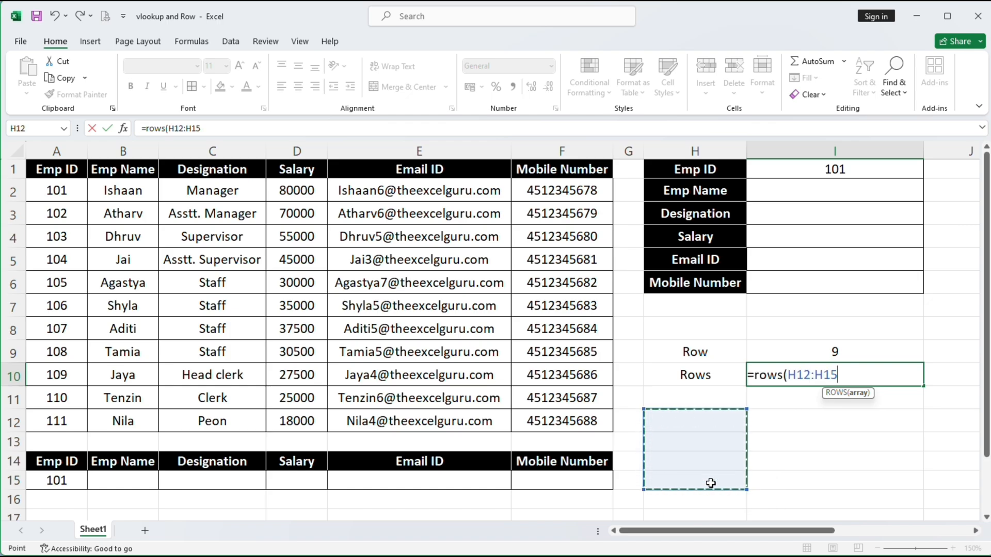
pyautogui.write(')')
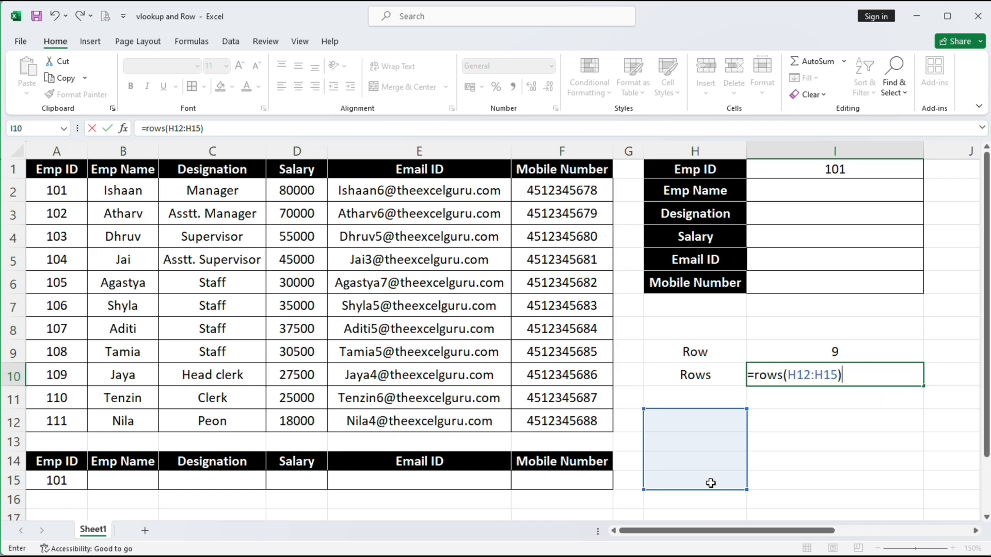
pyautogui.press('Return')
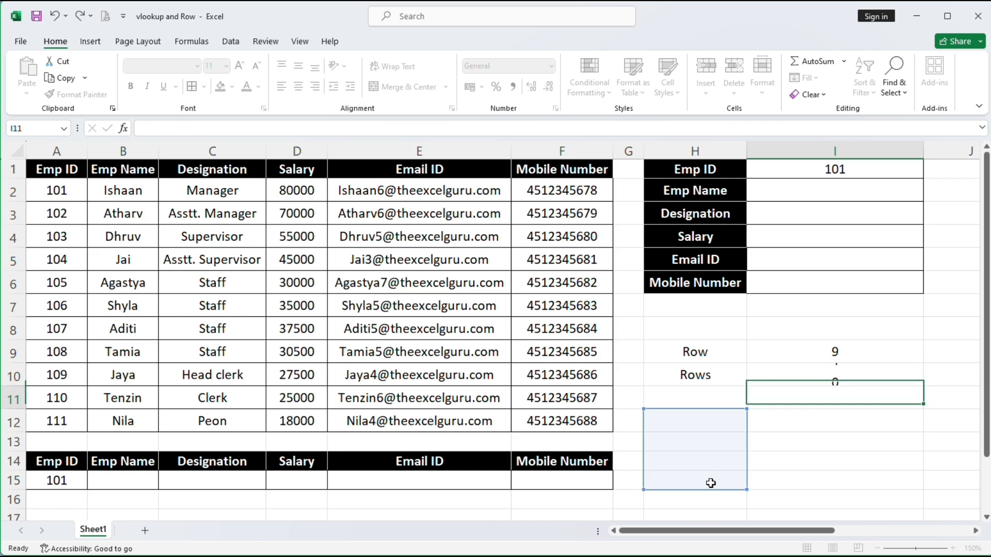
pyautogui.doubleClick(818, 374)
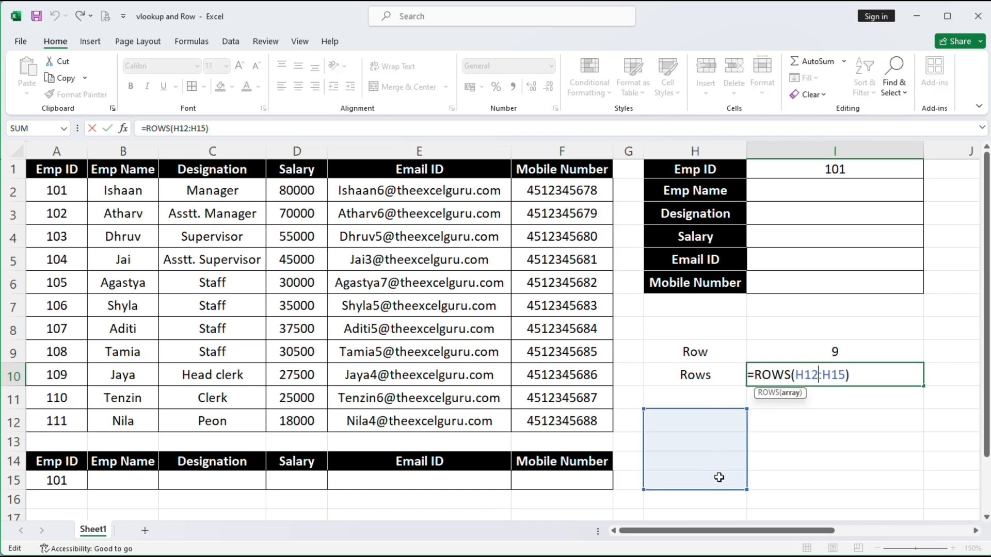
pyautogui.press('Return')
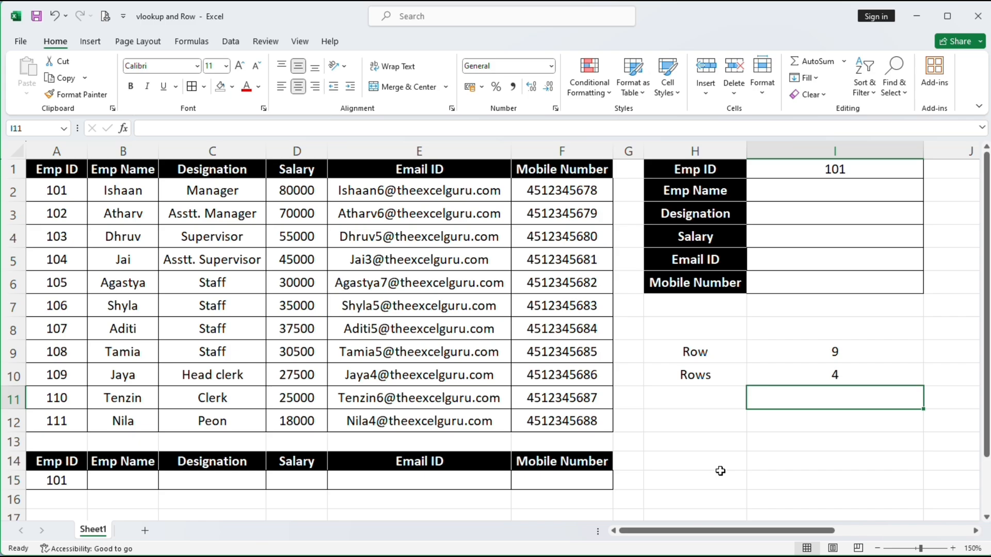
pyautogui.click(713, 419)
# Fill H12:H15 with the numbers 1, 2, 3 and 4
pyautogui.write('1')
pyautogui.press('Return')
pyautogui.write('2')
pyautogui.press('Return')
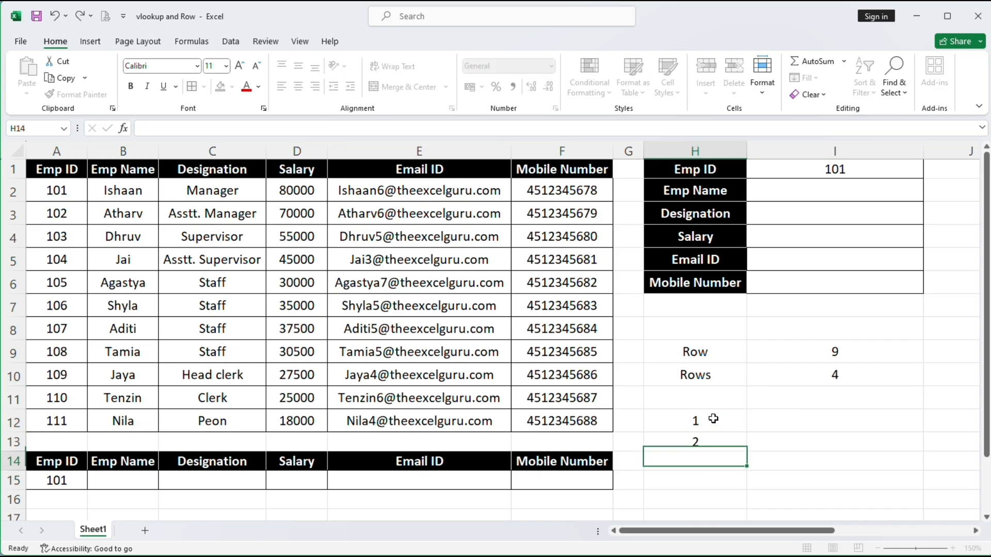
pyautogui.write('3')
pyautogui.press('Return')
pyautogui.write('4')
pyautogui.press('Return')
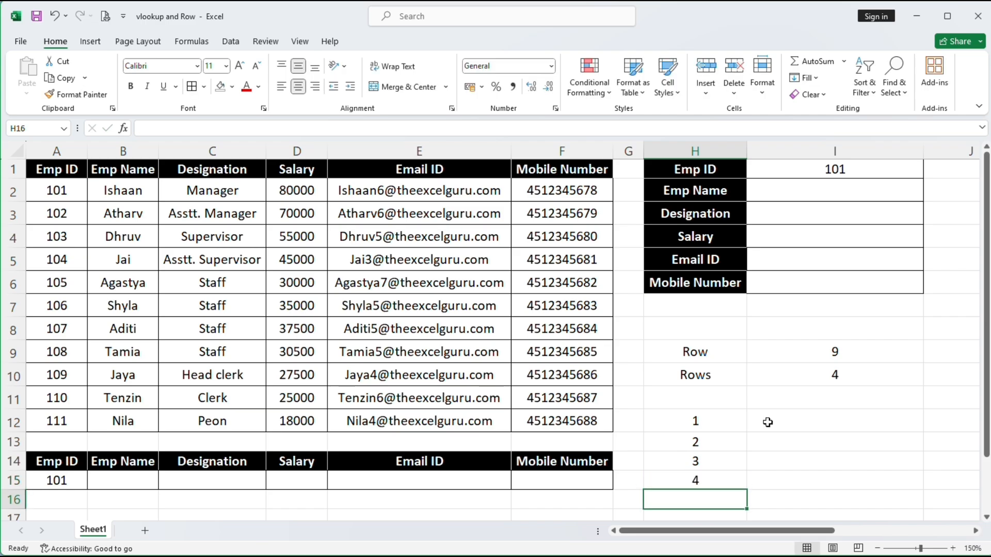
# Enter =ROWS($H$12:H12) in I12 as an anchored running count returning 1
pyautogui.click(783, 424)
pyautogui.write('=')
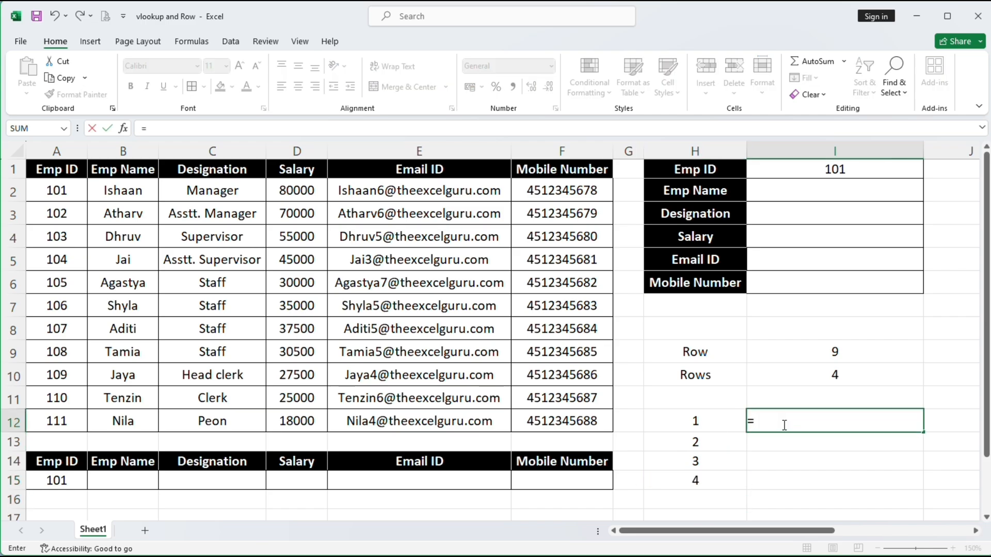
pyautogui.write('rows')
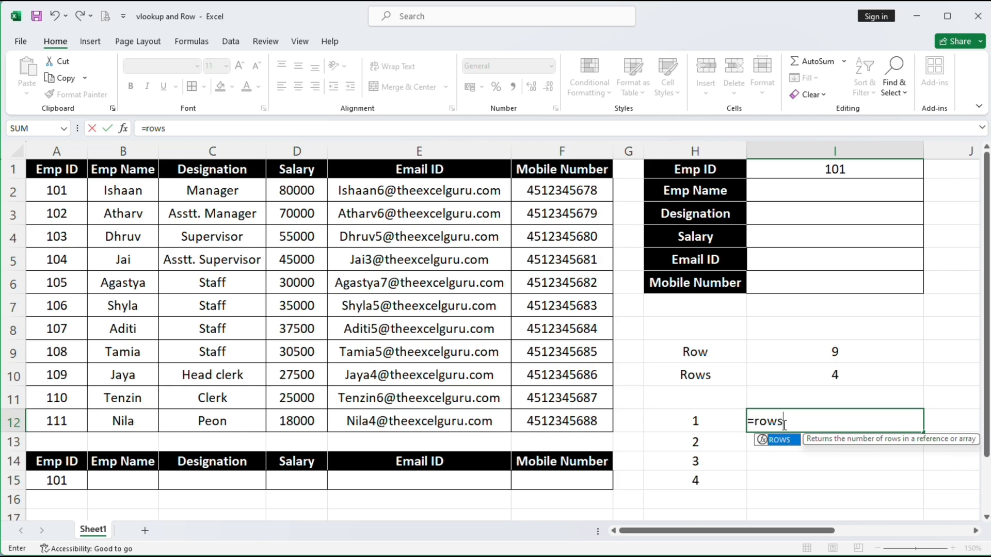
pyautogui.write('(')
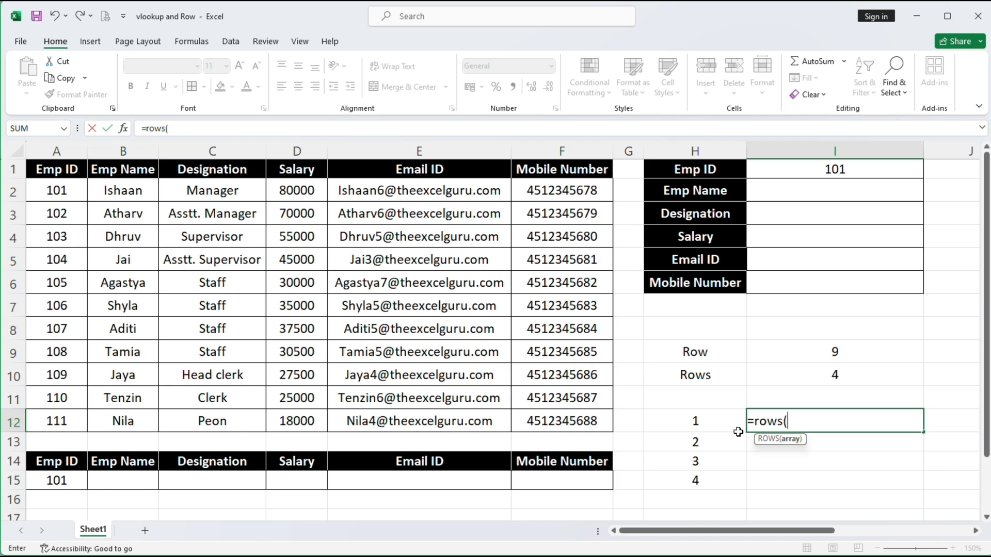
pyautogui.click(703, 425)
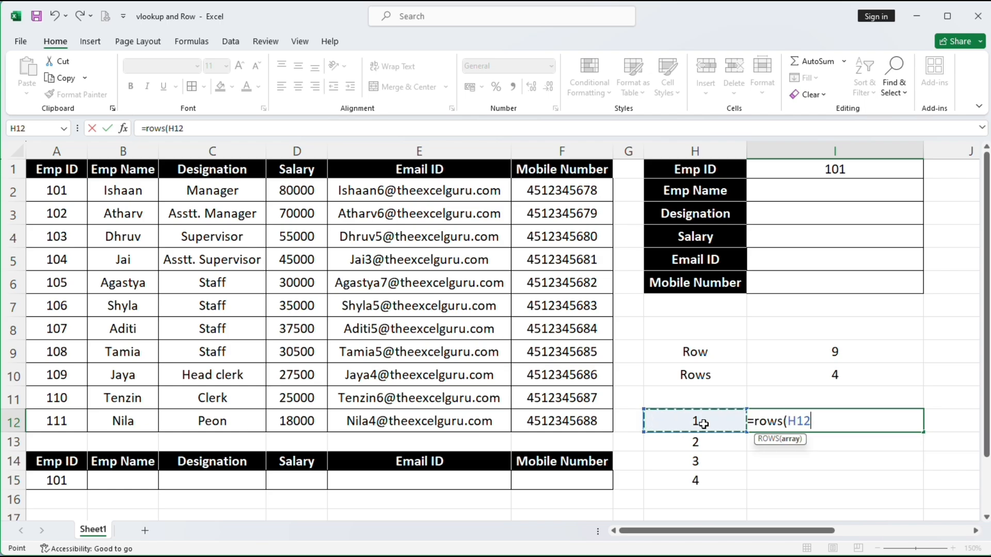
pyautogui.press('F8')
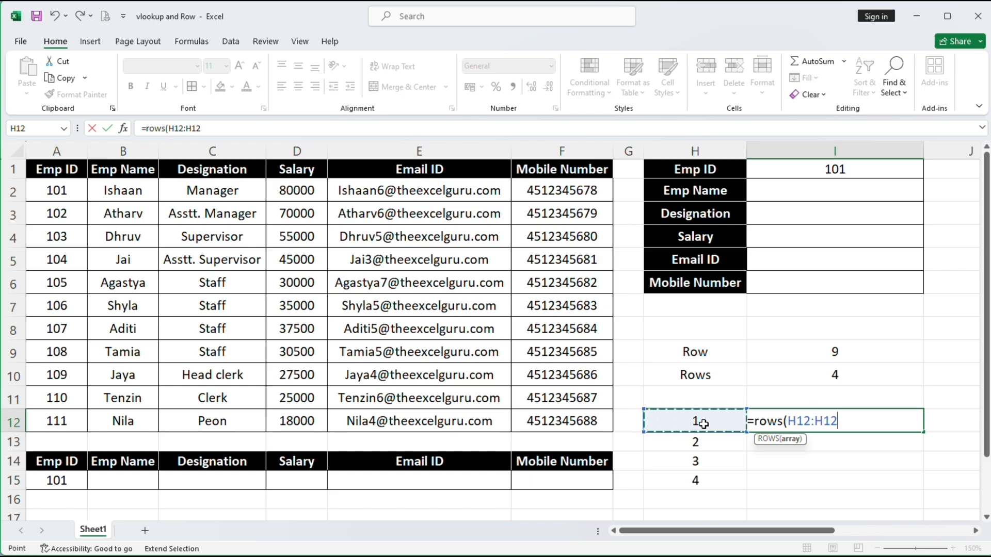
pyautogui.write(')')
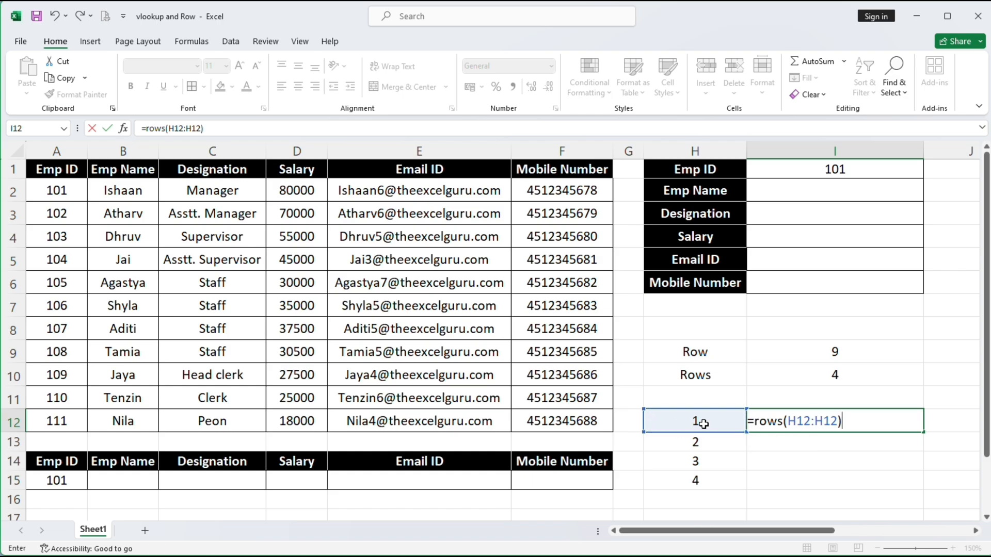
pyautogui.click(799, 416)
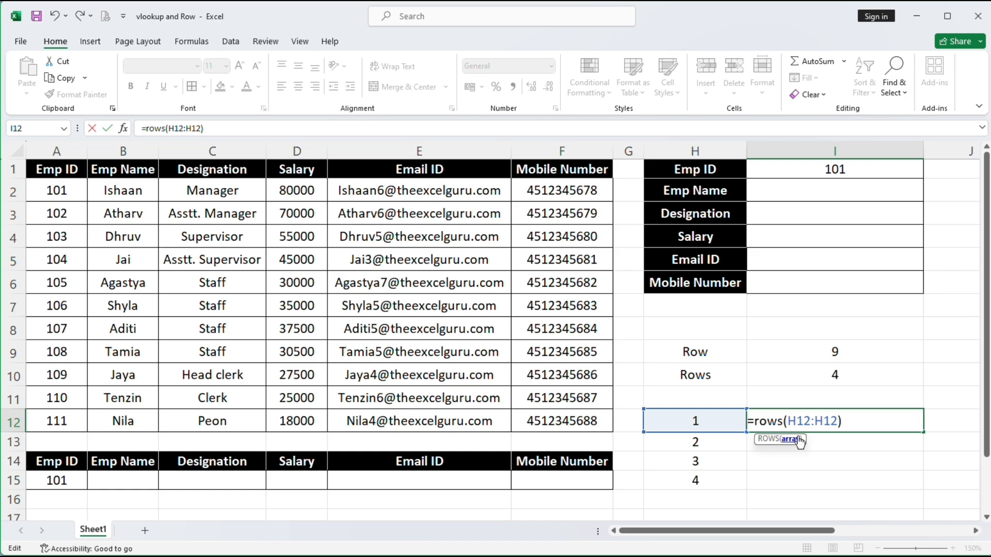
pyautogui.press('F4')
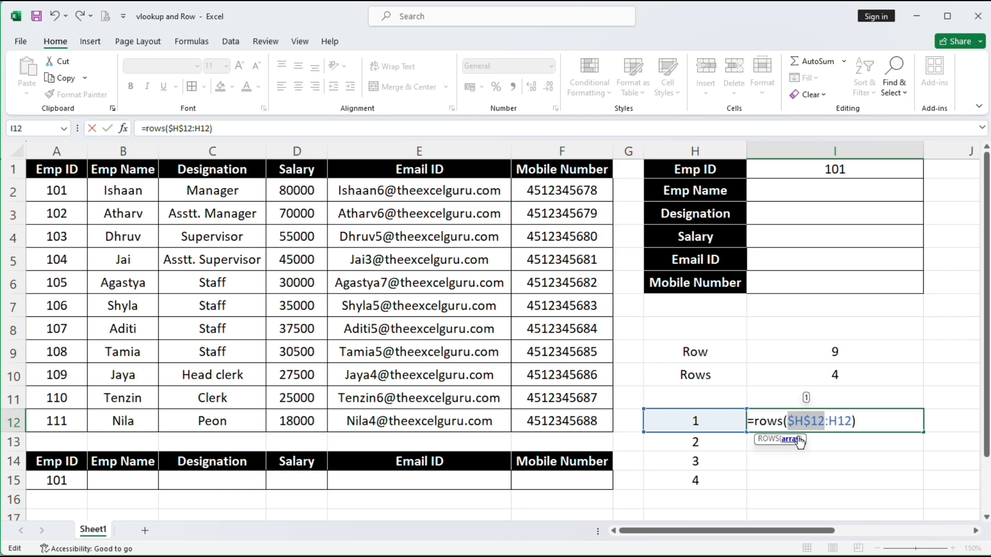
pyautogui.press('Return')
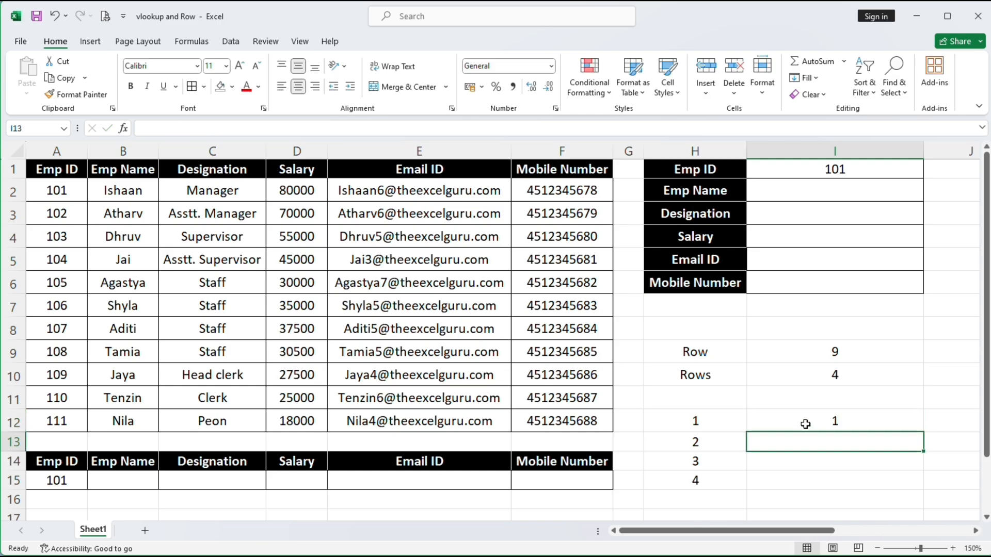
pyautogui.click(807, 422)
pyautogui.doubleClick(807, 422)
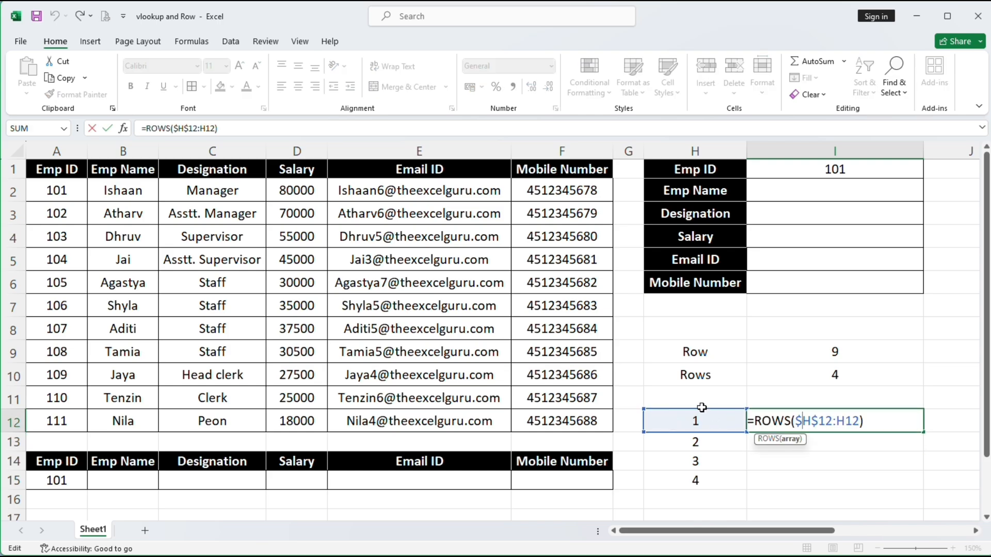
pyautogui.press('Return')
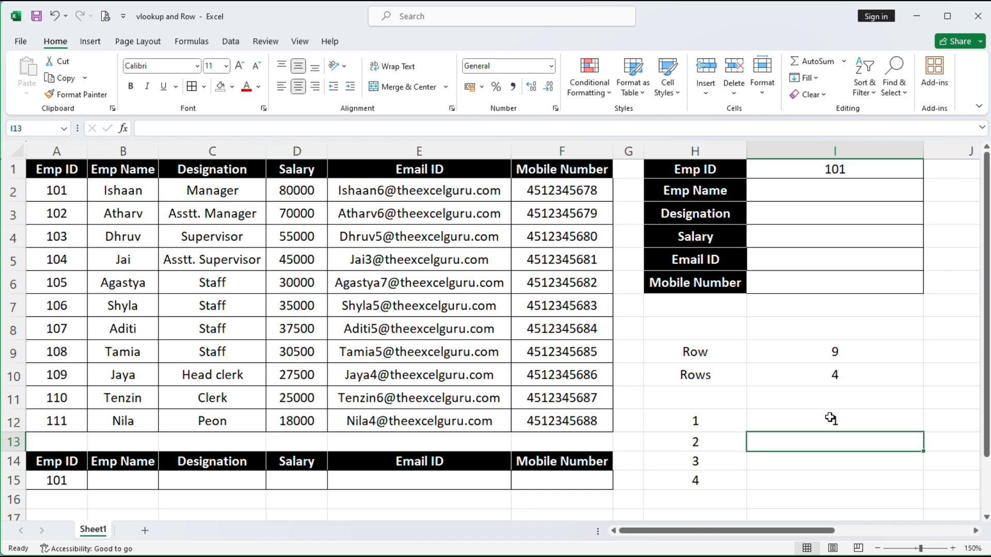
pyautogui.click(831, 418)
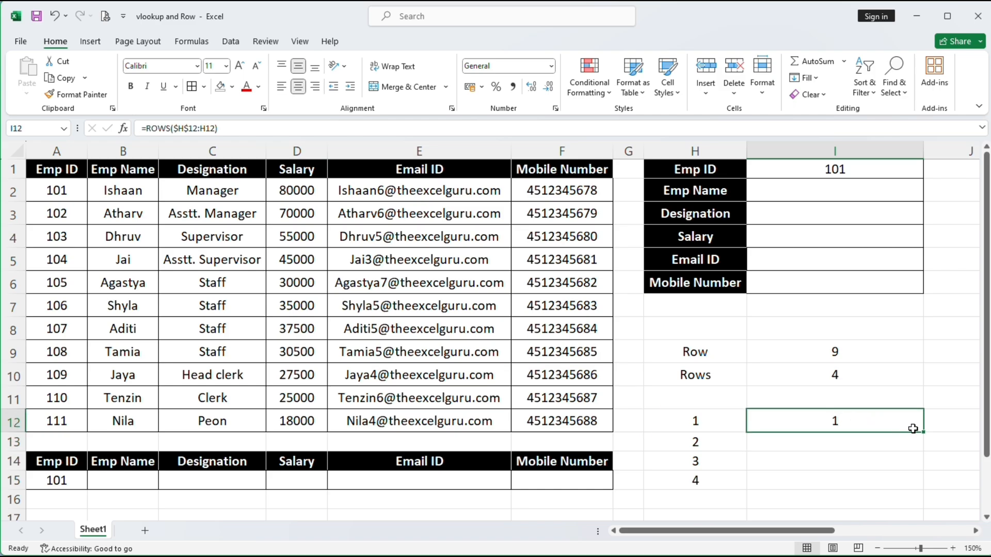
# Fill the ROWS formula from I12 down to I15 and inspect the expanding ranges in I13 and I14
pyautogui.moveTo(926, 432); pyautogui.dragTo(914, 490)
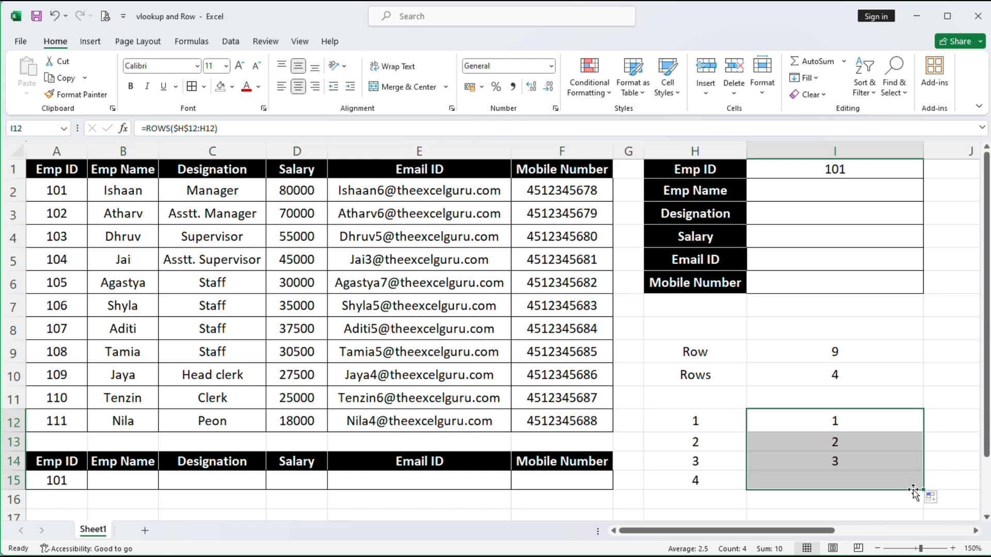
pyautogui.click(858, 443)
pyautogui.click(858, 462)
pyautogui.click(856, 481)
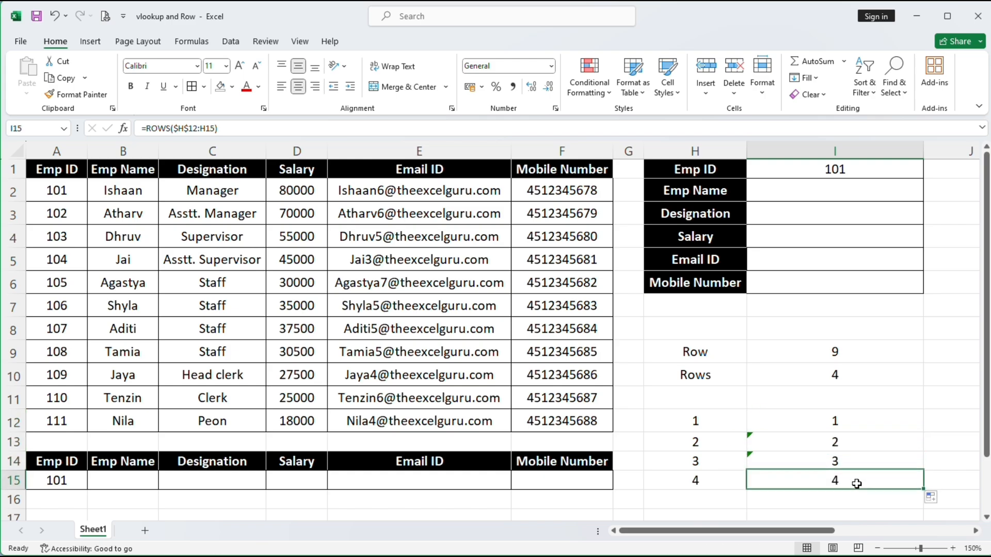
pyautogui.doubleClick(854, 444)
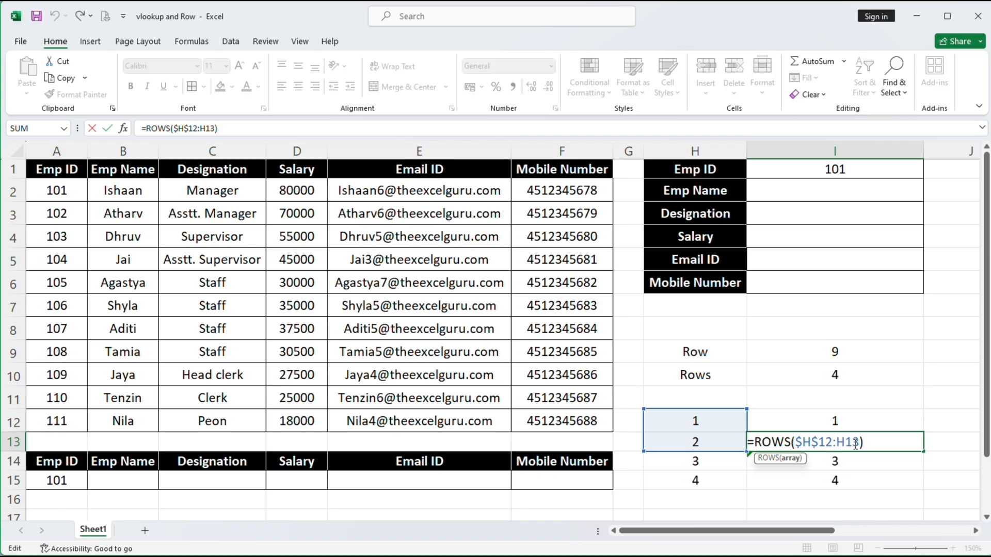
pyautogui.click(884, 453)
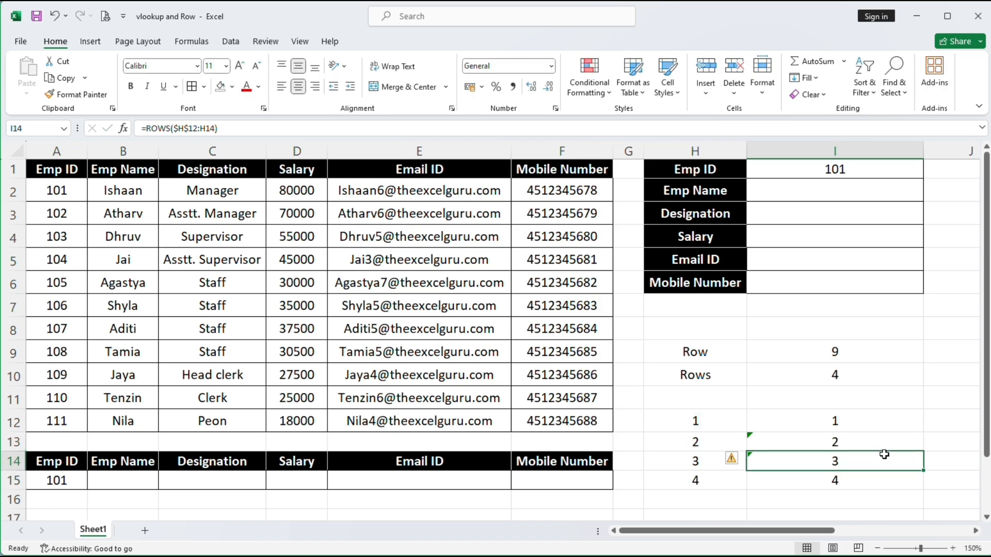
pyautogui.doubleClick(886, 466)
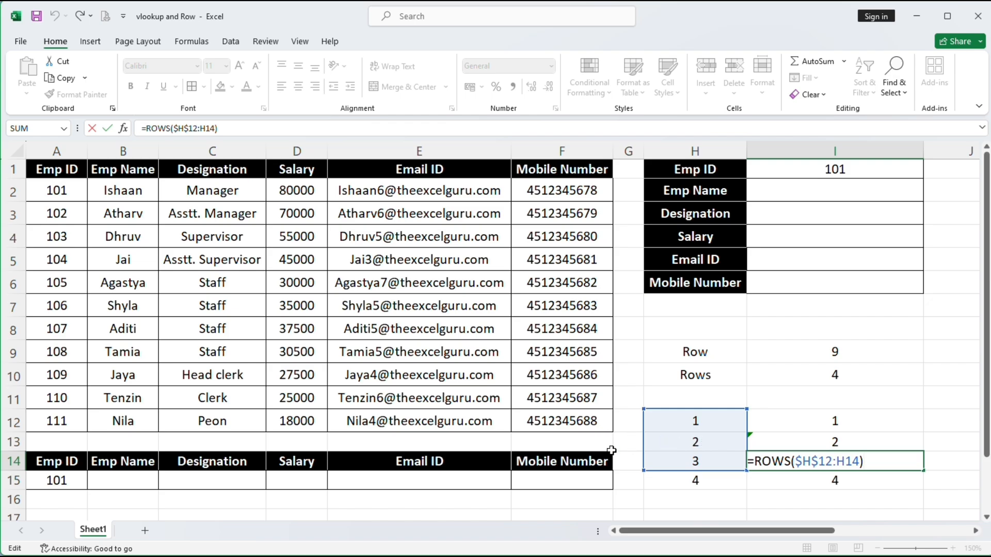
pyautogui.press('Return')
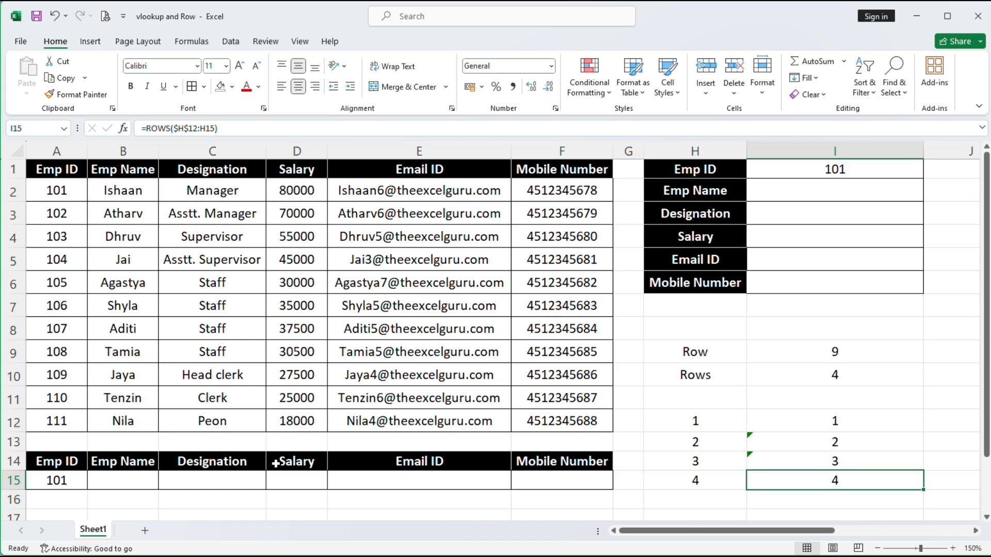
# Enter =VLOOKUP($I$1,$A$1:$F$12,2,0) in I2 to return the employee name for Emp ID 101
pyautogui.click(798, 189)
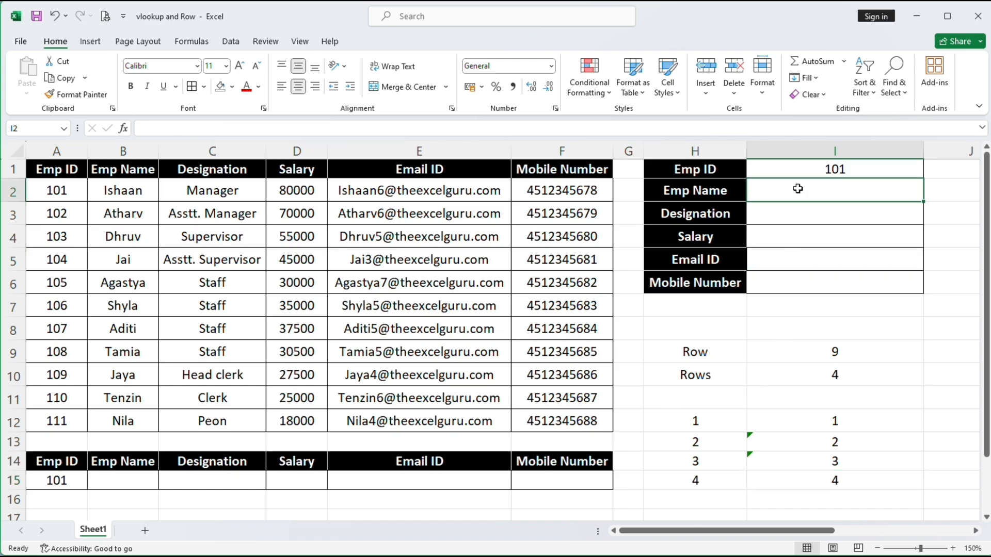
pyautogui.write('=')
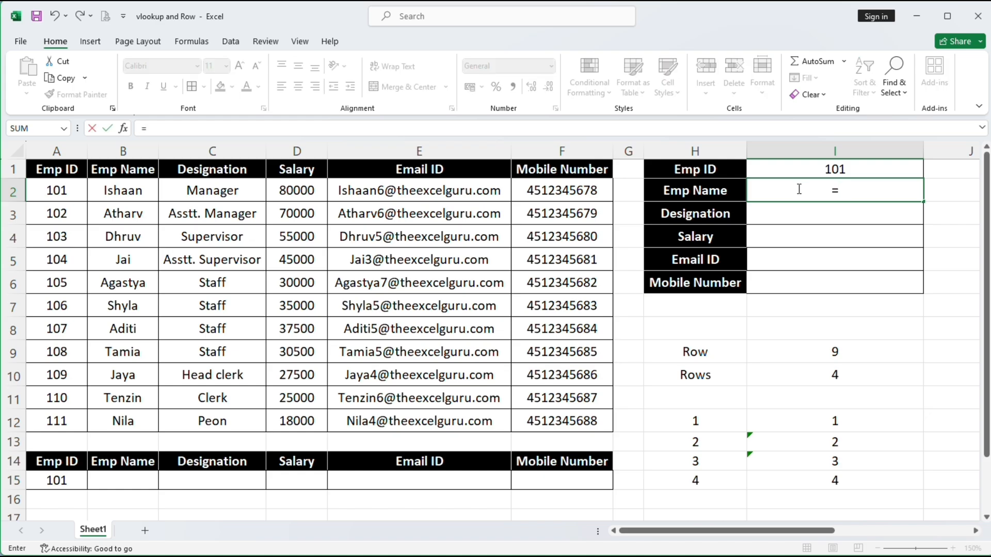
pyautogui.write('vl')
pyautogui.press('Tab')
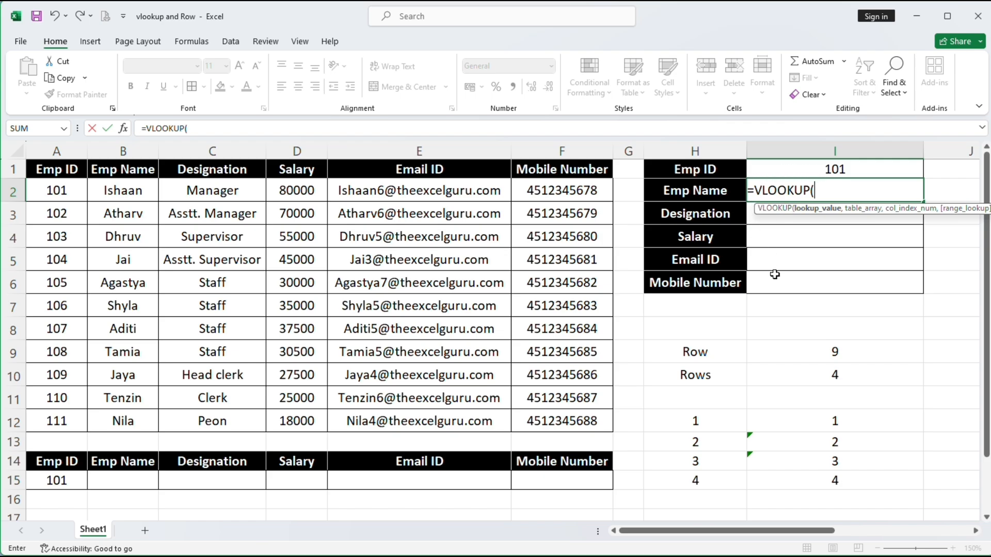
pyautogui.click(810, 171)
pyautogui.press('F4')
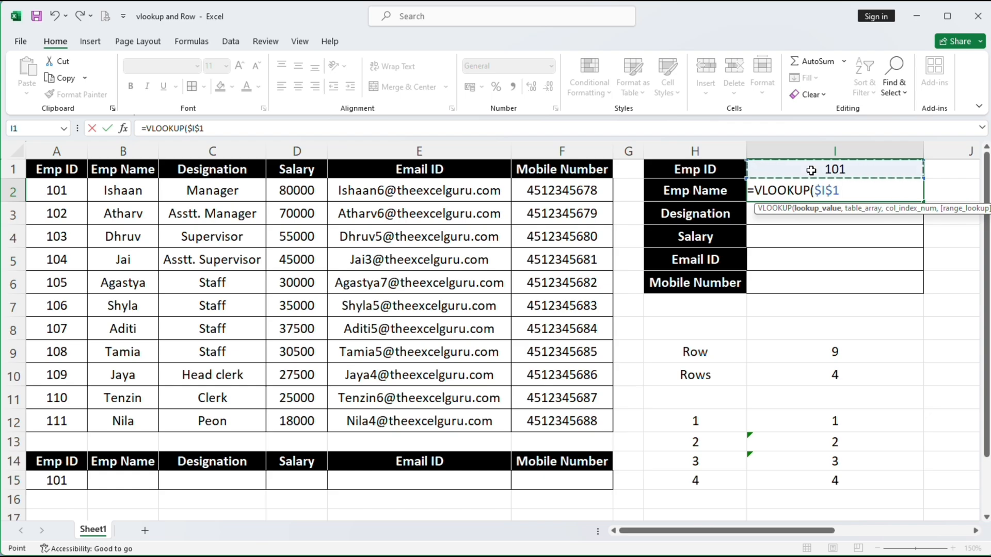
pyautogui.write(',')
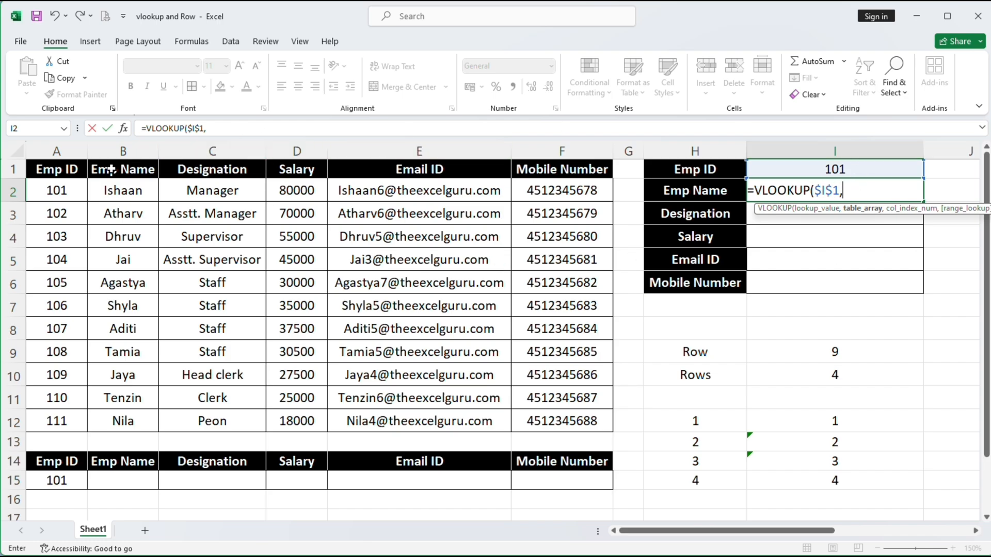
pyautogui.moveTo(64, 173); pyautogui.dragTo(560, 417)
pyautogui.press('F4')
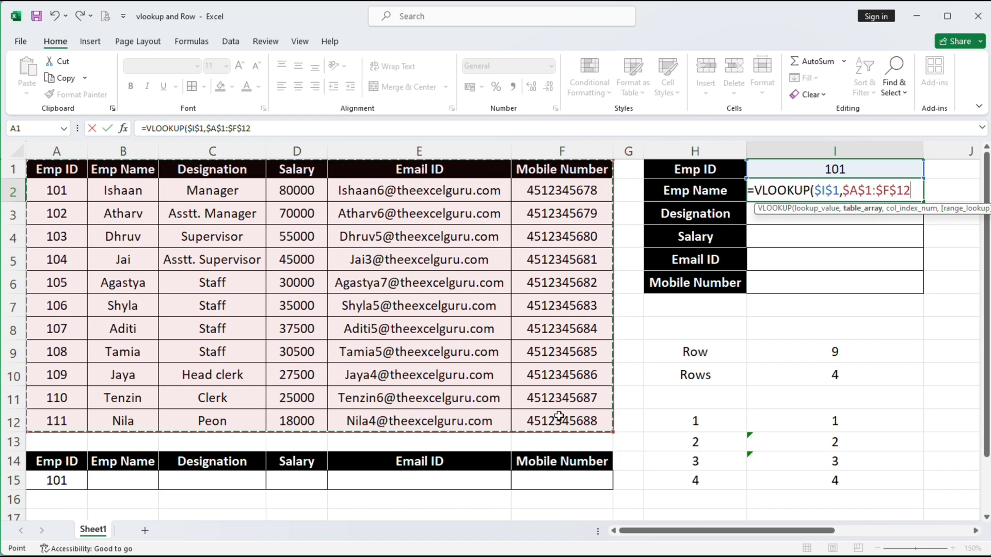
pyautogui.write(',')
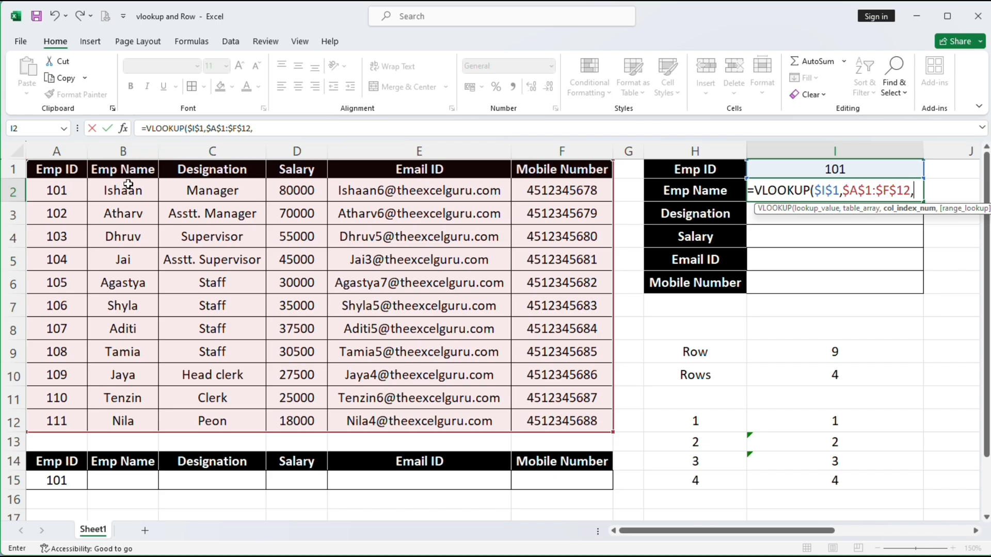
pyautogui.write('2,')
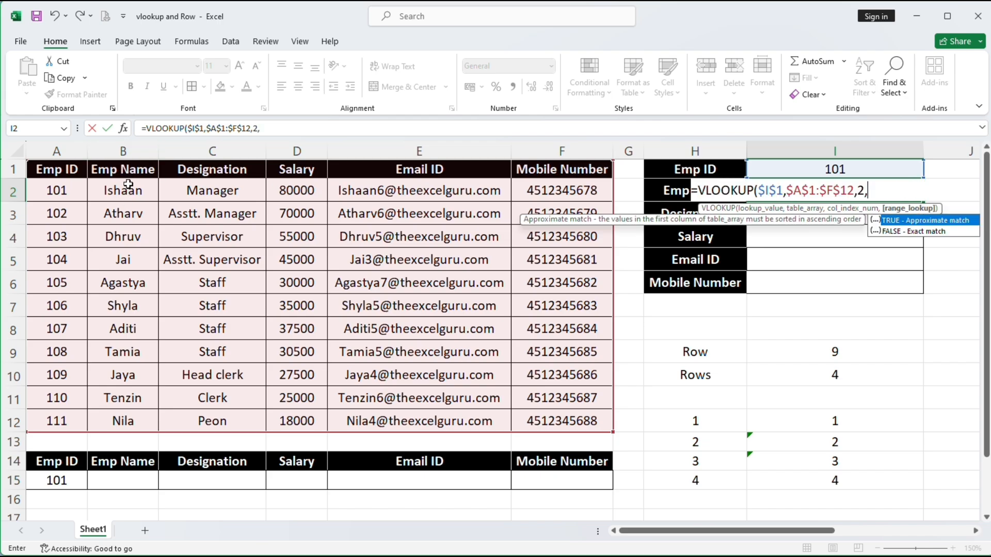
pyautogui.write('0)')
pyautogui.press('Return')
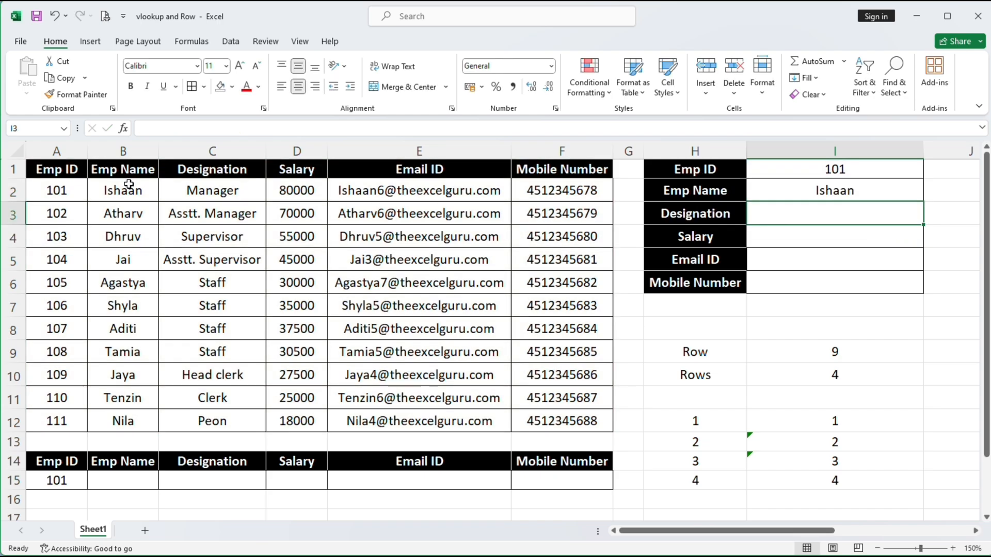
# Copy the I2 VLOOKUP down through I6 and review the Designation formula in I3
pyautogui.click(894, 187)
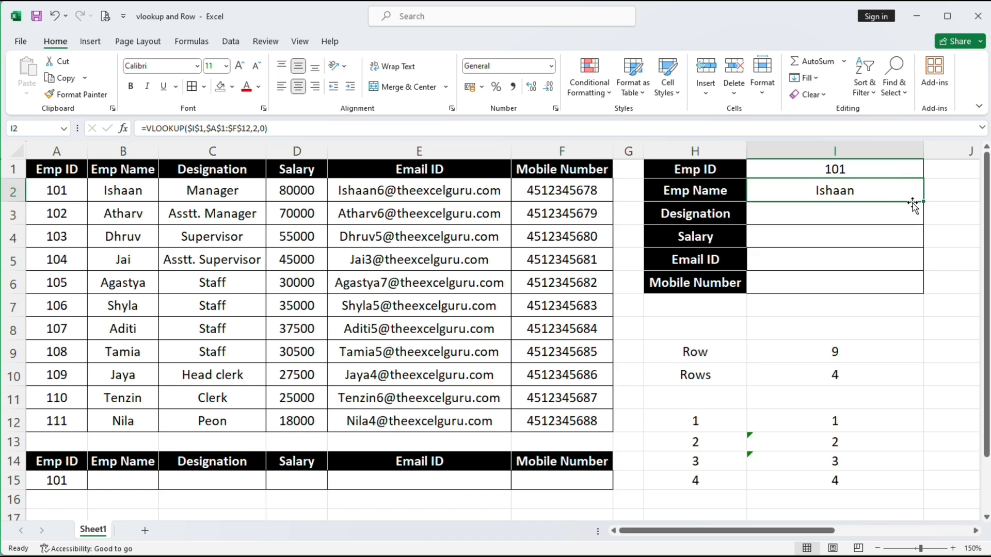
pyautogui.moveTo(925, 202); pyautogui.dragTo(911, 289)
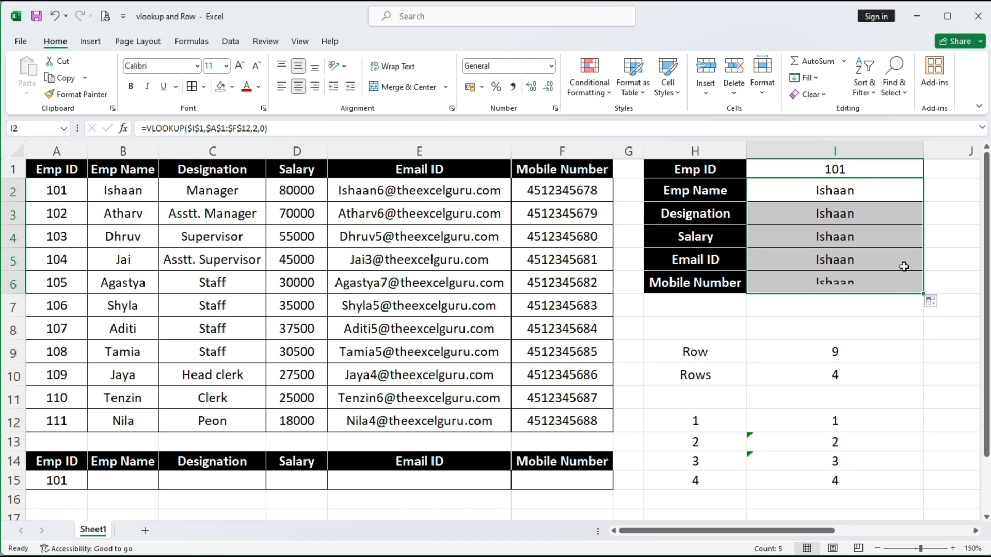
pyautogui.click(874, 214)
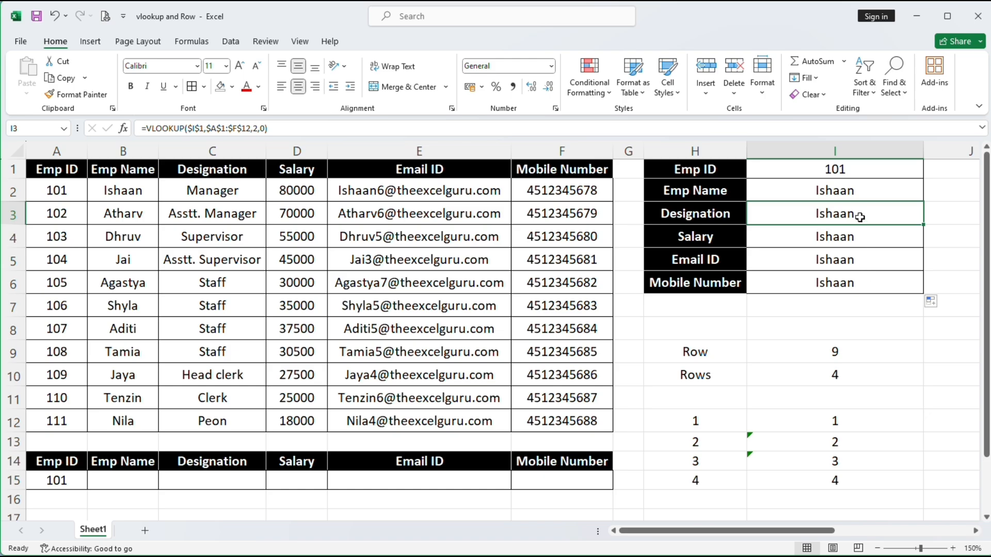
pyautogui.doubleClick(859, 217)
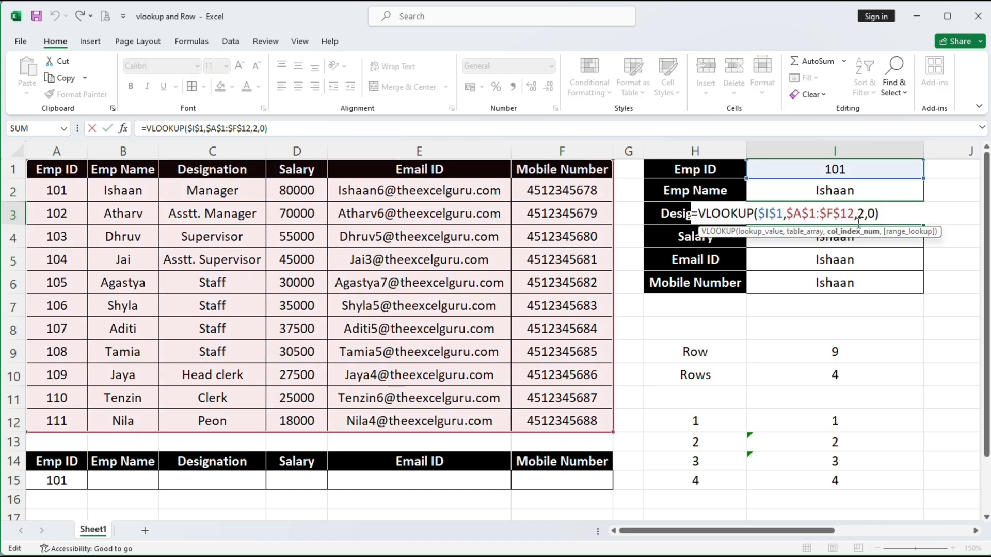
pyautogui.press('Return')
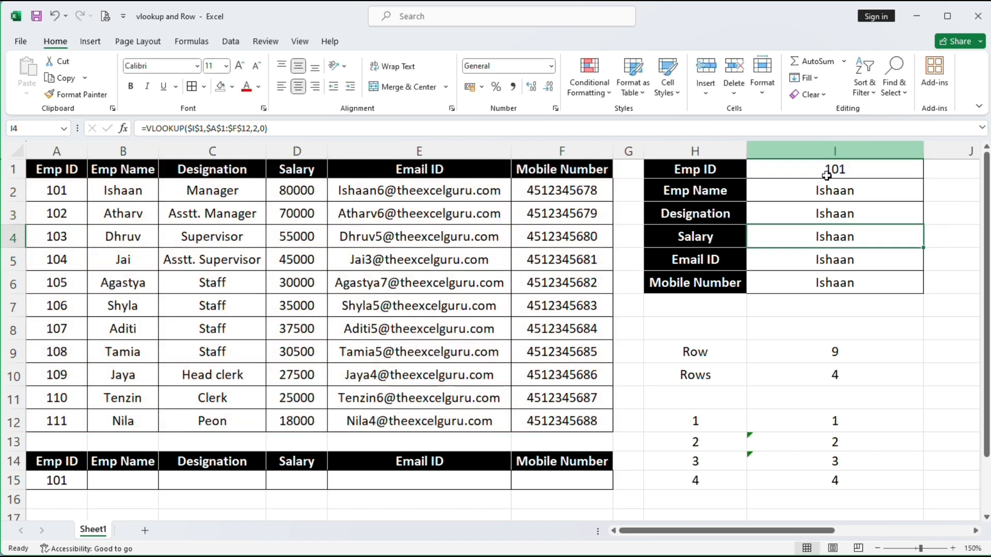
# Review the Mobile Number formula in I6, then select the five result cells I2:I6
pyautogui.doubleClick(860, 286)
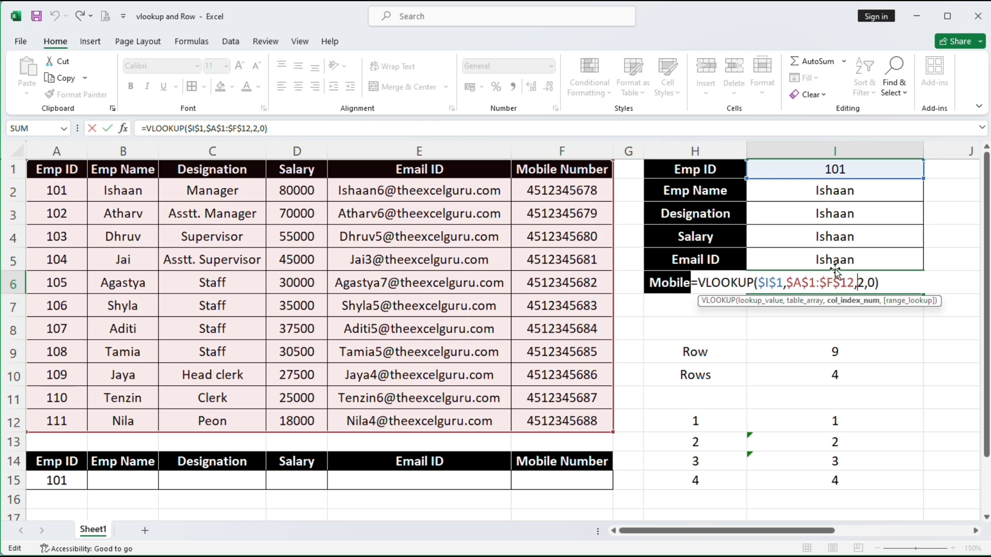
pyautogui.press('Return')
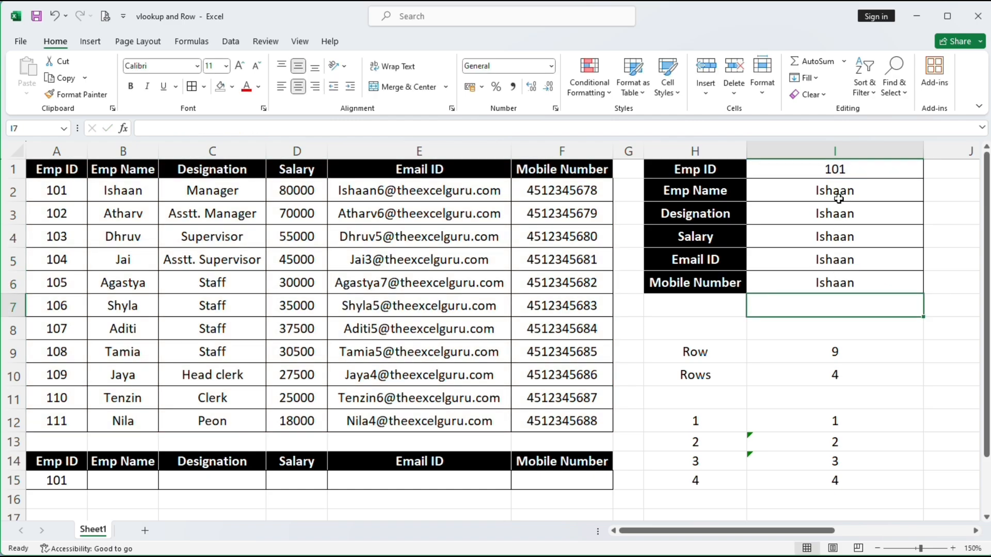
pyautogui.moveTo(834, 195); pyautogui.dragTo(838, 290)
# Clear the old results and enter =VLOOKUP($I$1,$A$1:$F$12,ROW(),0) in Emp Name cell I2
pyautogui.press('Delete')
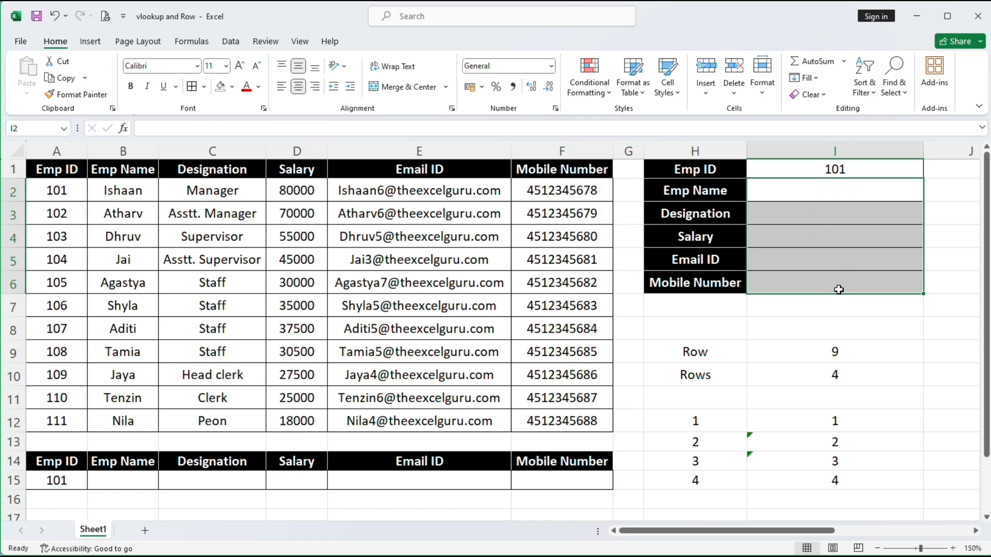
pyautogui.click(833, 189)
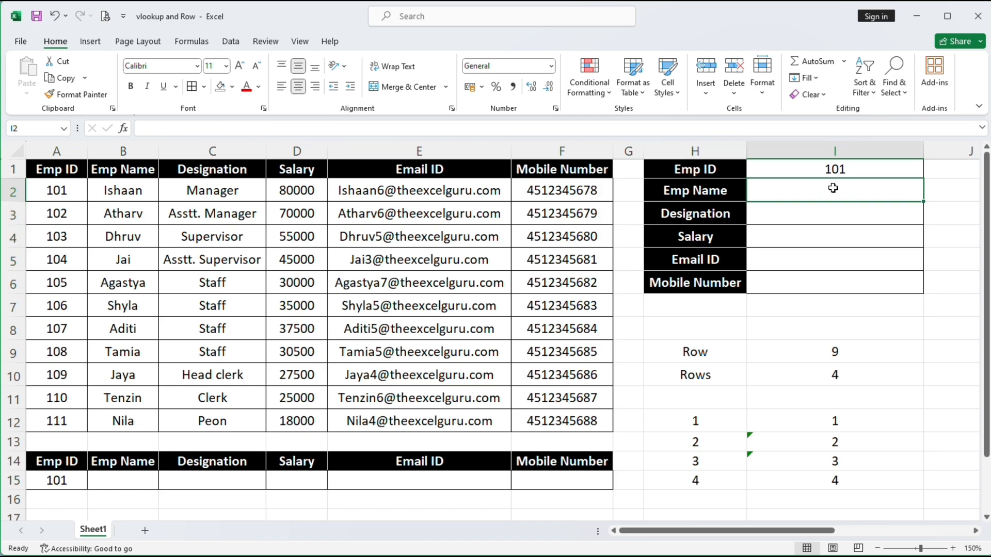
pyautogui.write('=vl')
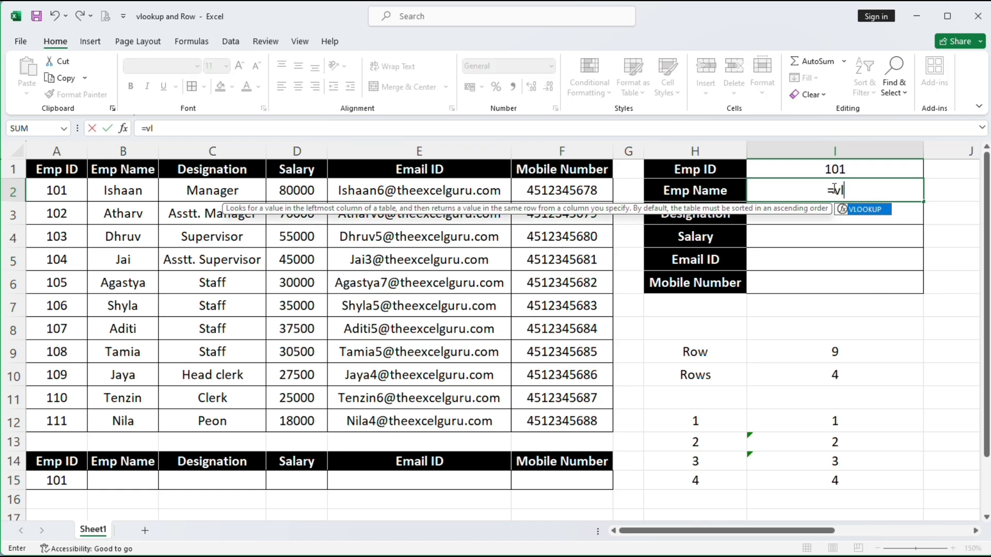
pyautogui.press('Tab')
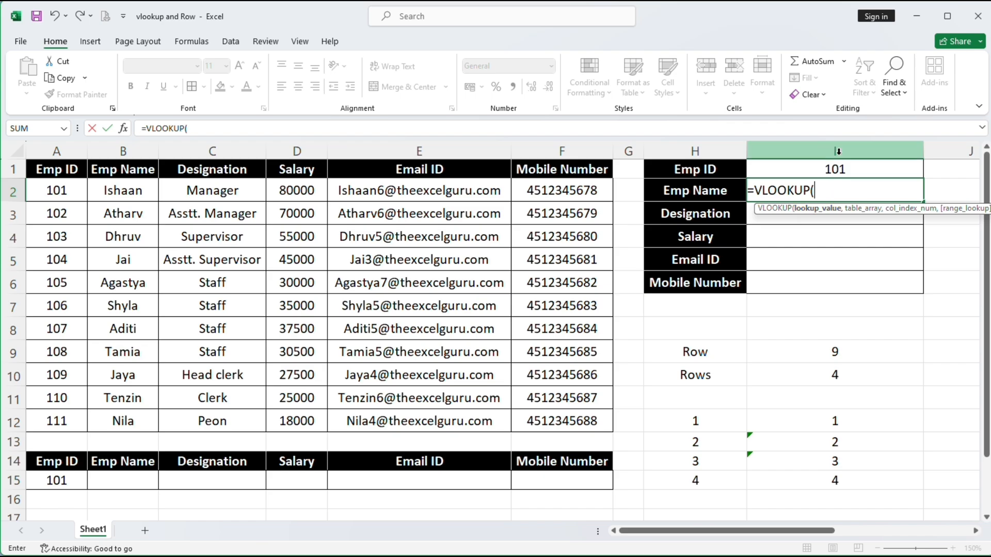
pyautogui.click(838, 167)
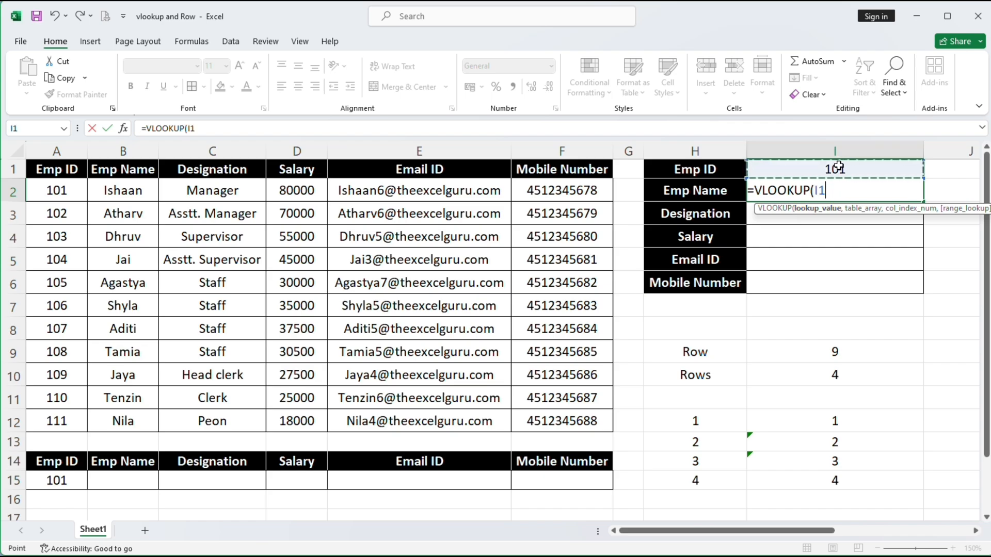
pyautogui.press('F4')
pyautogui.write(',')
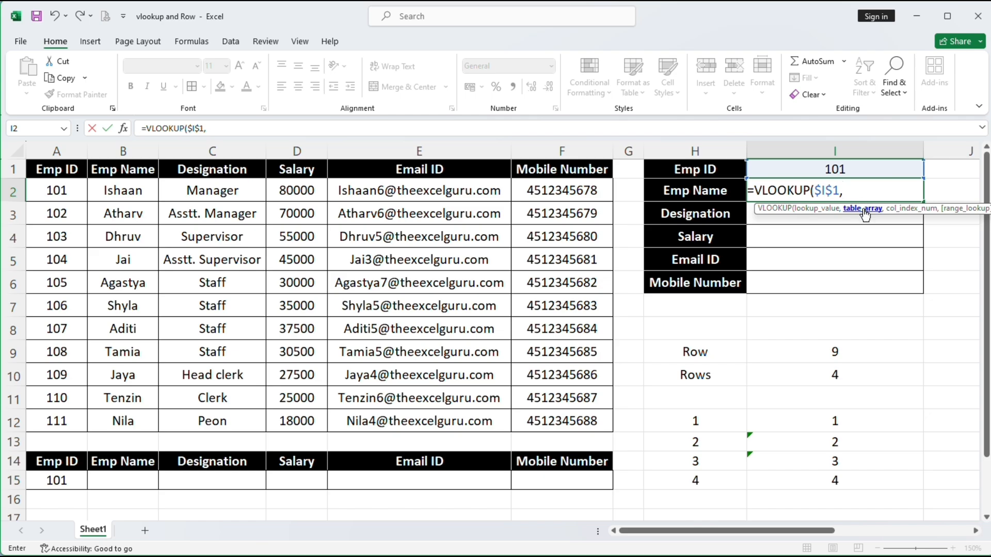
pyautogui.moveTo(54, 164); pyautogui.dragTo(543, 415)
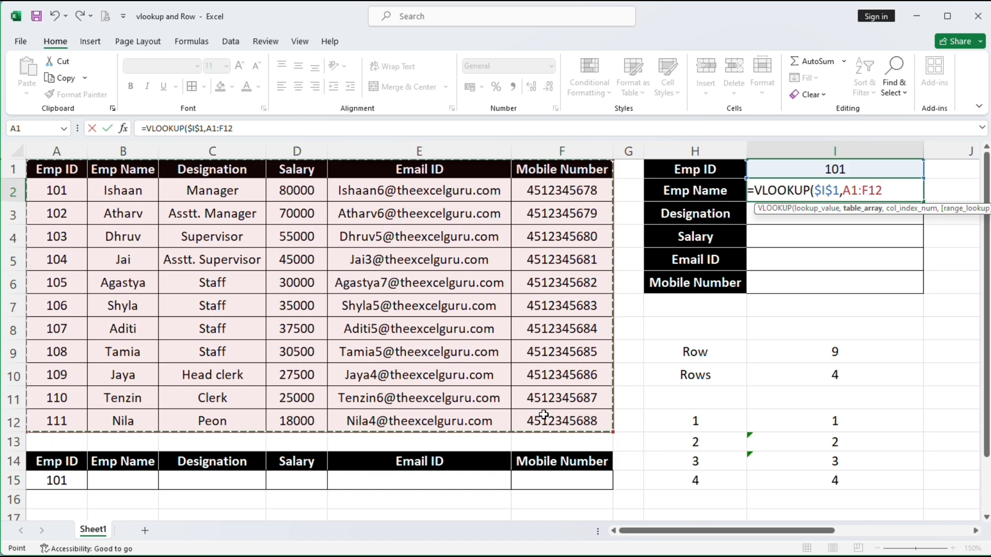
pyautogui.press('F4')
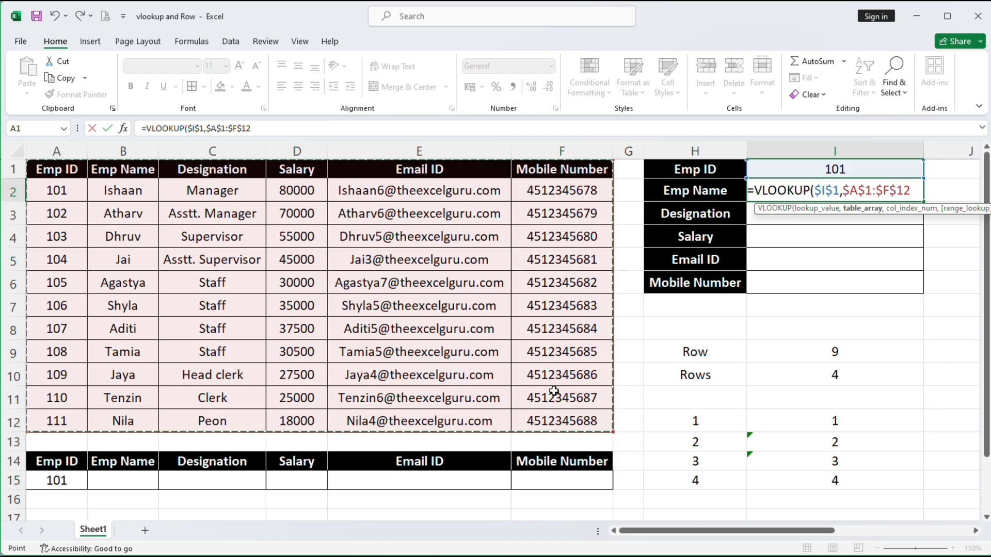
pyautogui.write(',')
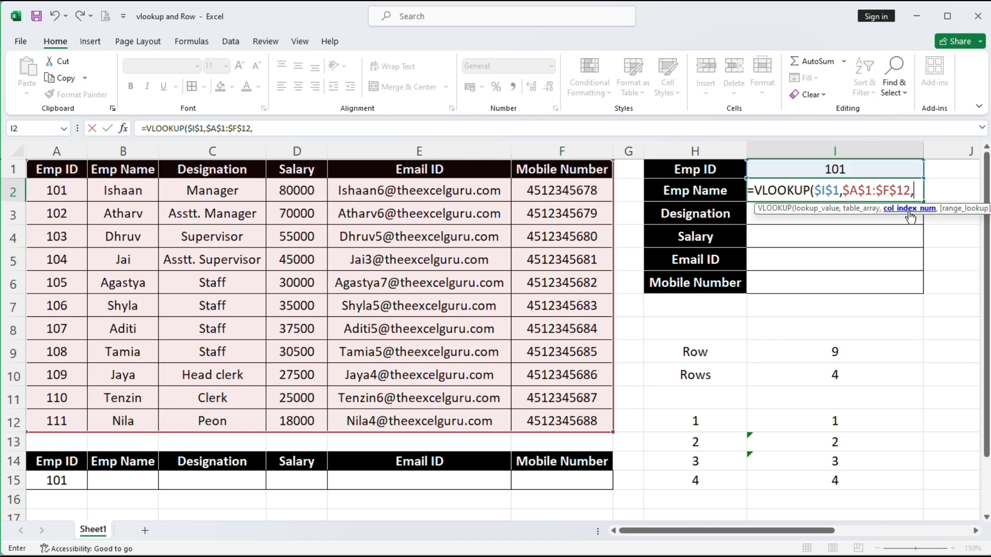
pyautogui.write('row')
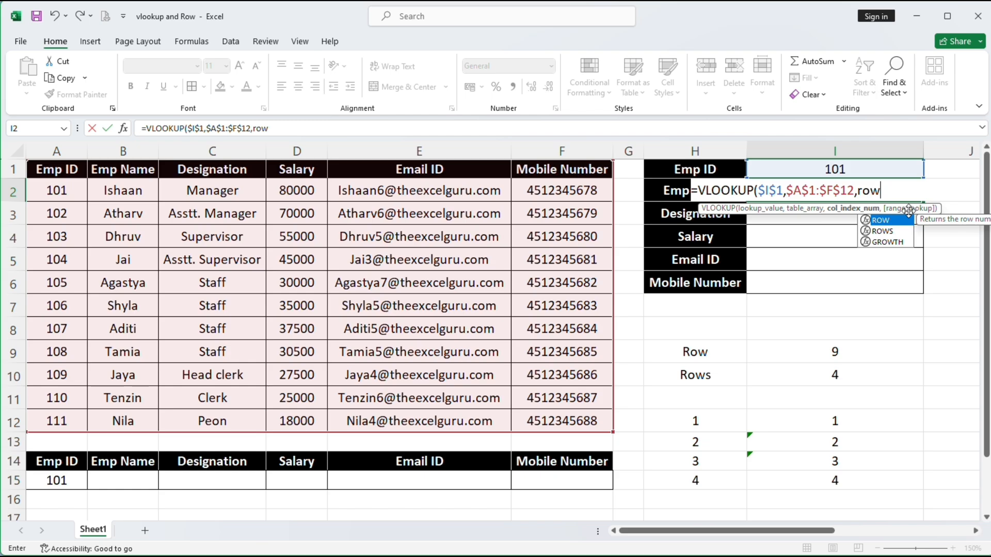
pyautogui.write('(')
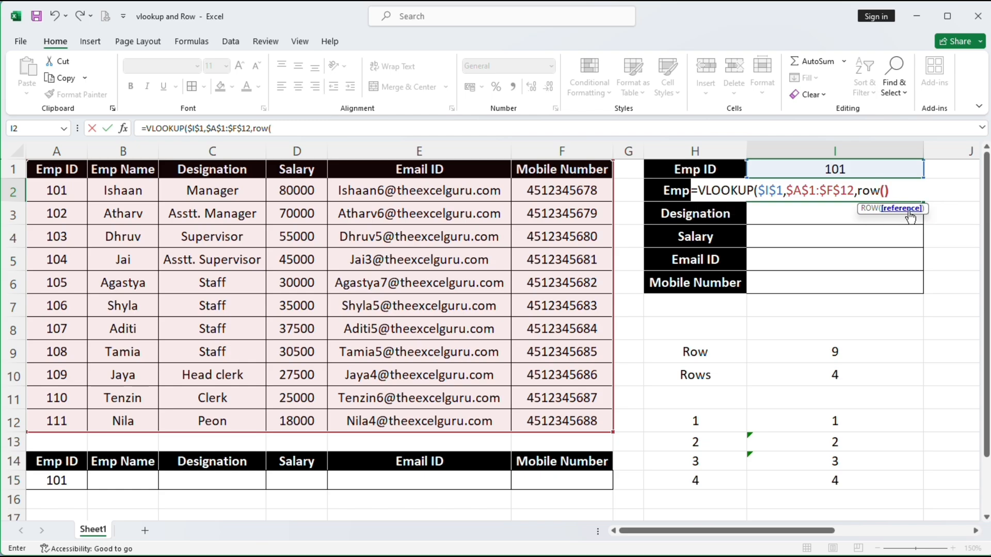
pyautogui.write(')')
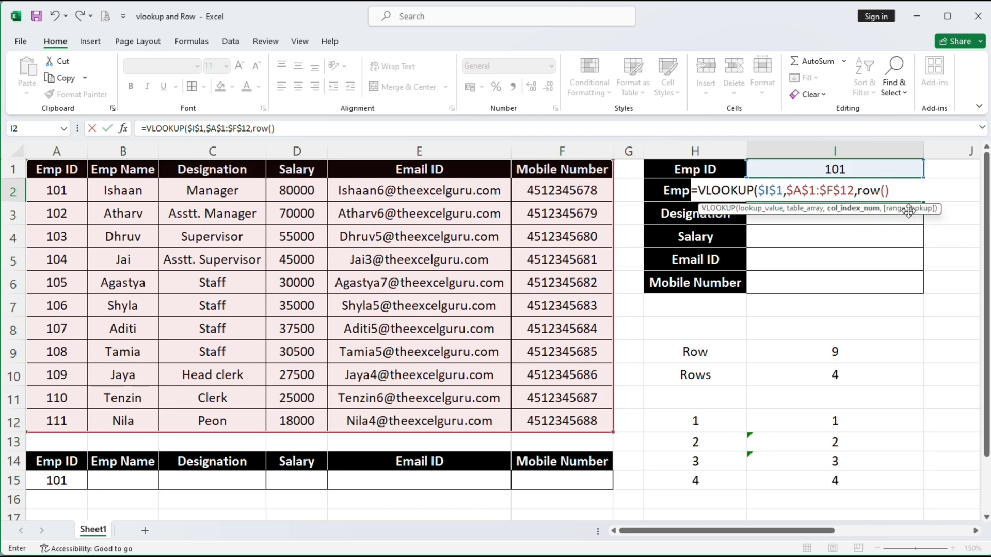
pyautogui.write(',')
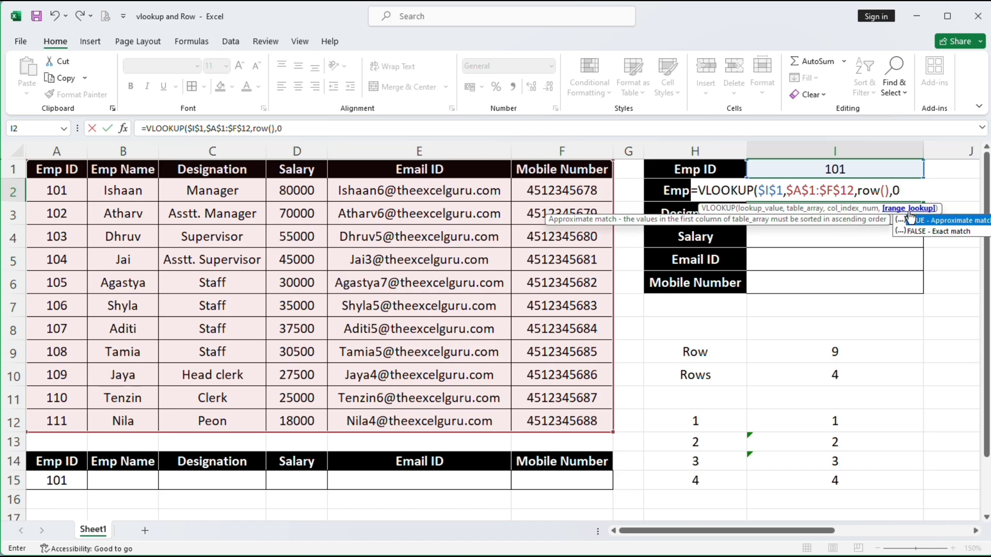
pyautogui.write('0)')
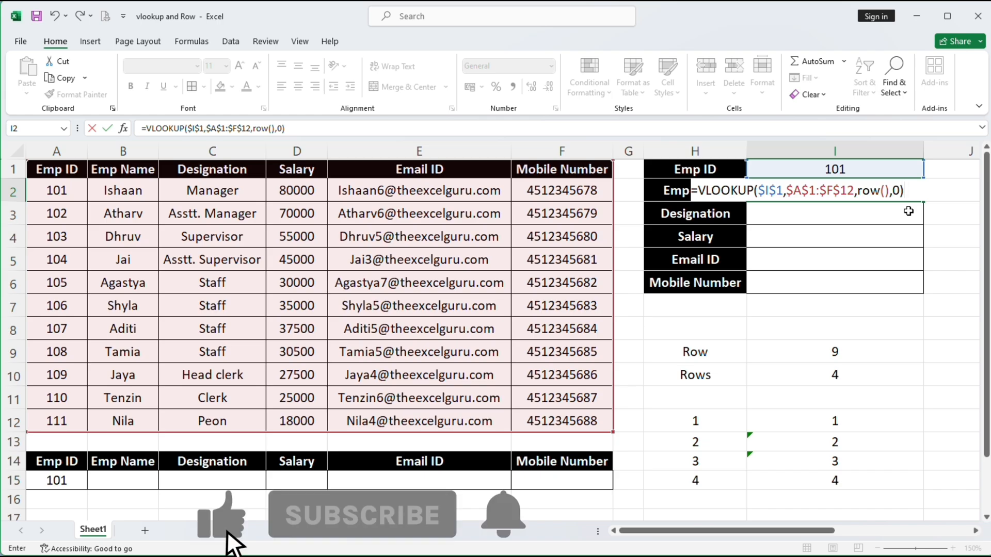
# Confirm the I2 lookup and fill it down to I6, showing Manager and 80000
pyautogui.press('Return')
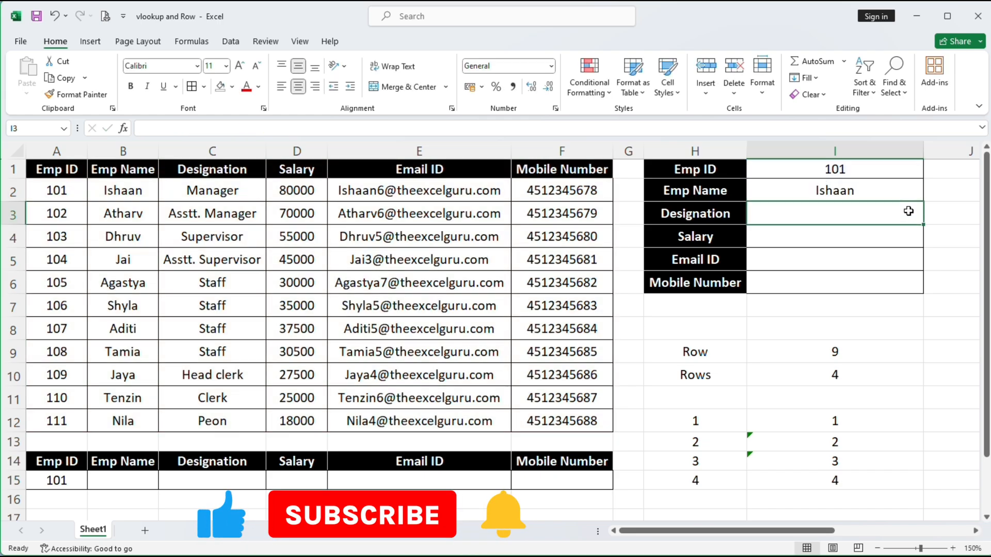
pyautogui.click(886, 194)
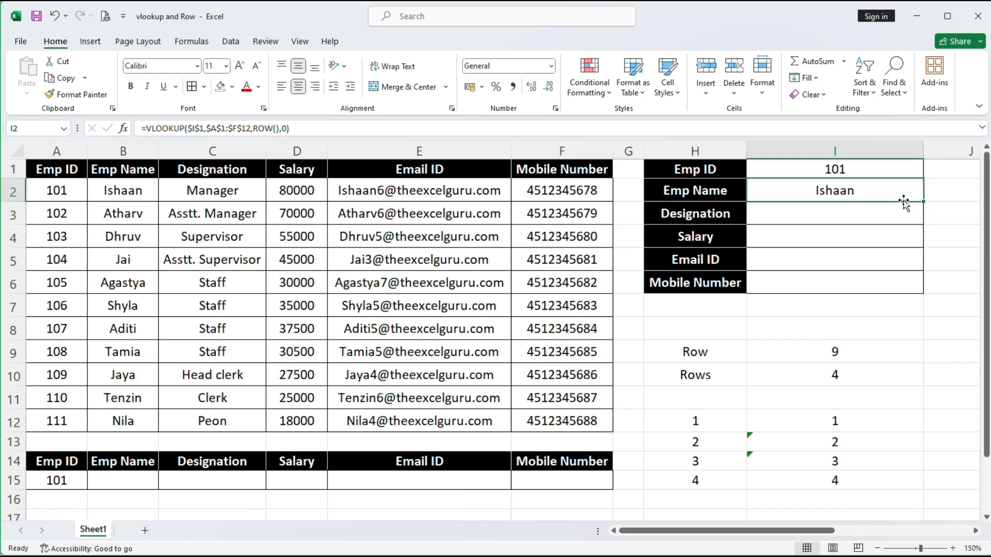
pyautogui.moveTo(923, 201); pyautogui.dragTo(920, 290)
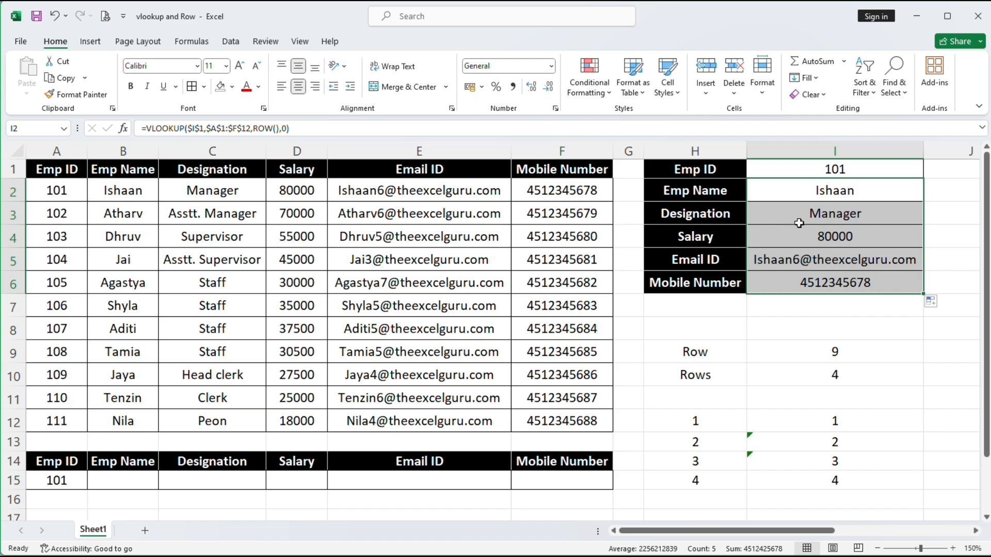
pyautogui.click(824, 230)
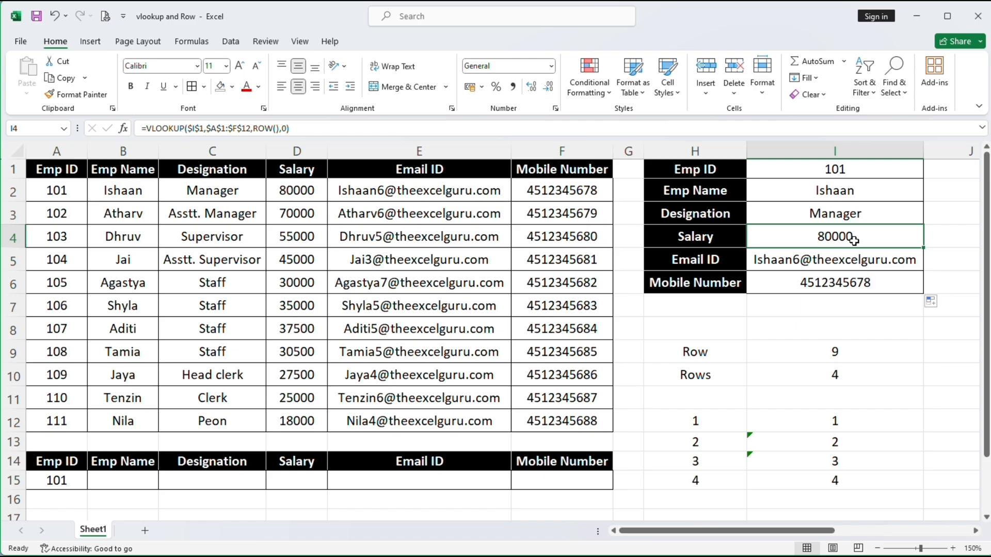
# Change the panel's Emp ID in I1 to 102 and compare with that employee's table row
pyautogui.click(828, 169)
pyautogui.write('102')
pyautogui.press('Return')
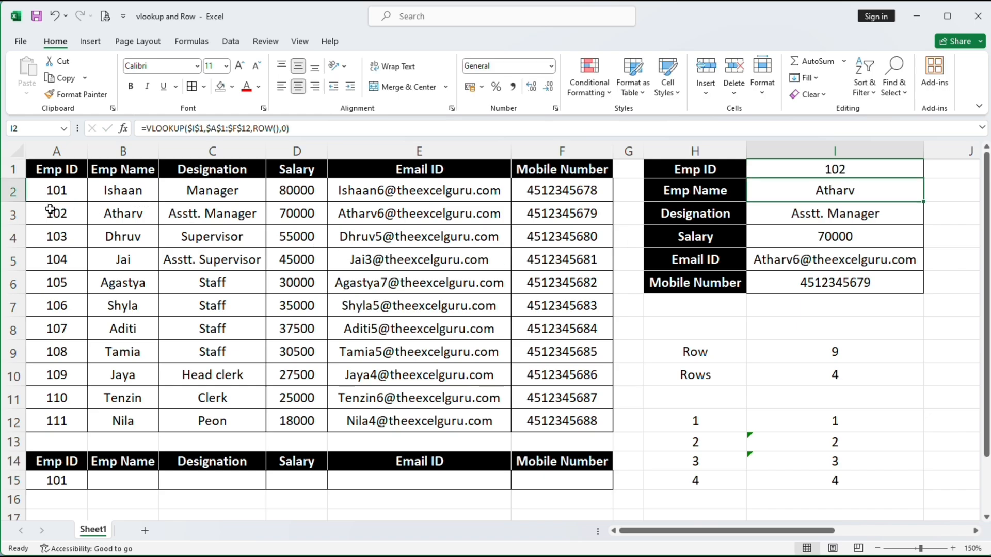
pyautogui.moveTo(49, 211); pyautogui.dragTo(549, 217)
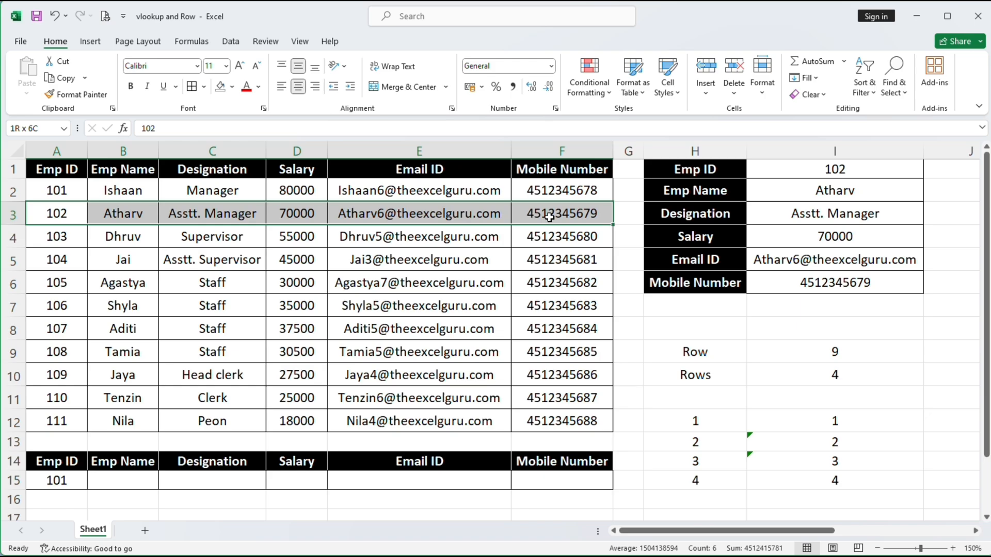
# Switch the Emp ID to 111, showing Peon and 18000, and compare with row 12
pyautogui.click(857, 169)
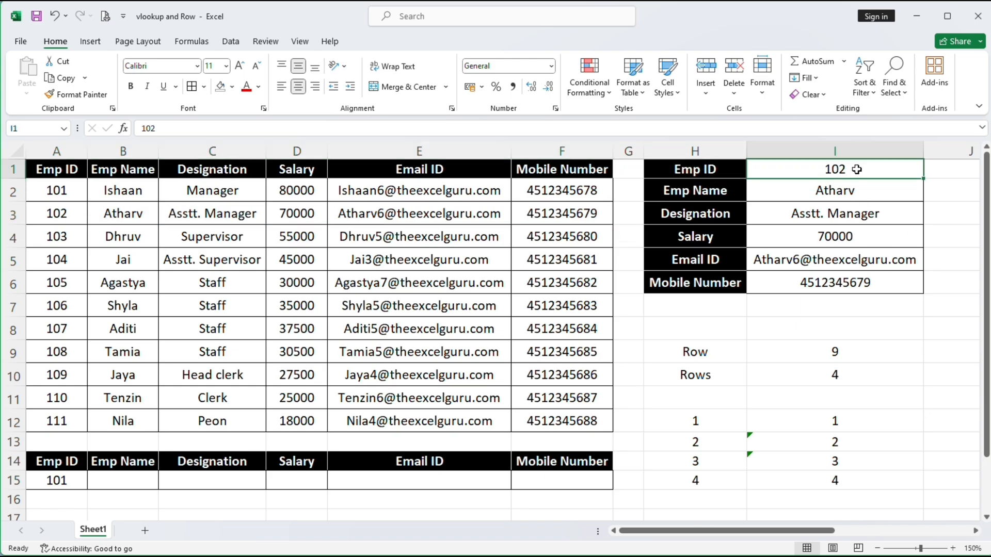
pyautogui.write('111')
pyautogui.press('Return')
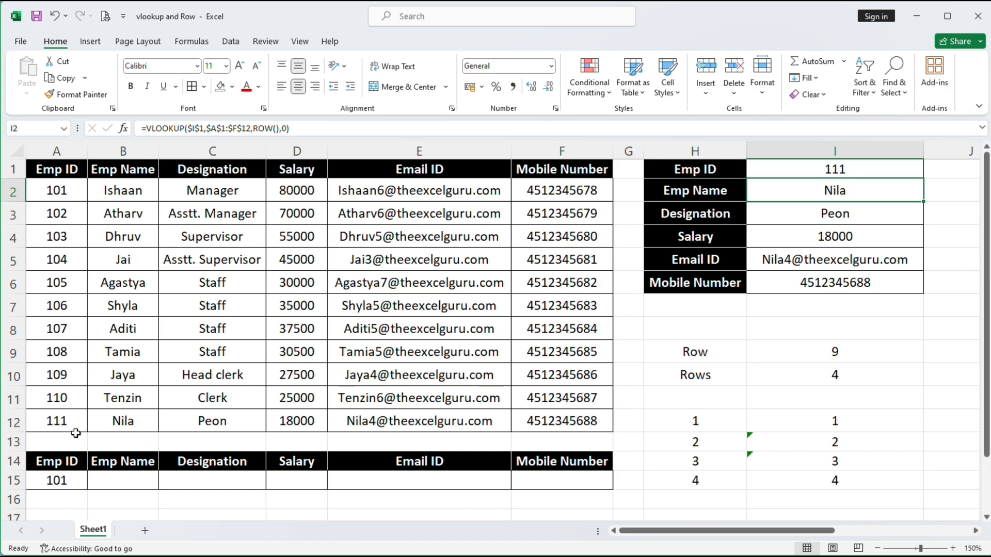
pyautogui.moveTo(57, 423); pyautogui.dragTo(516, 420)
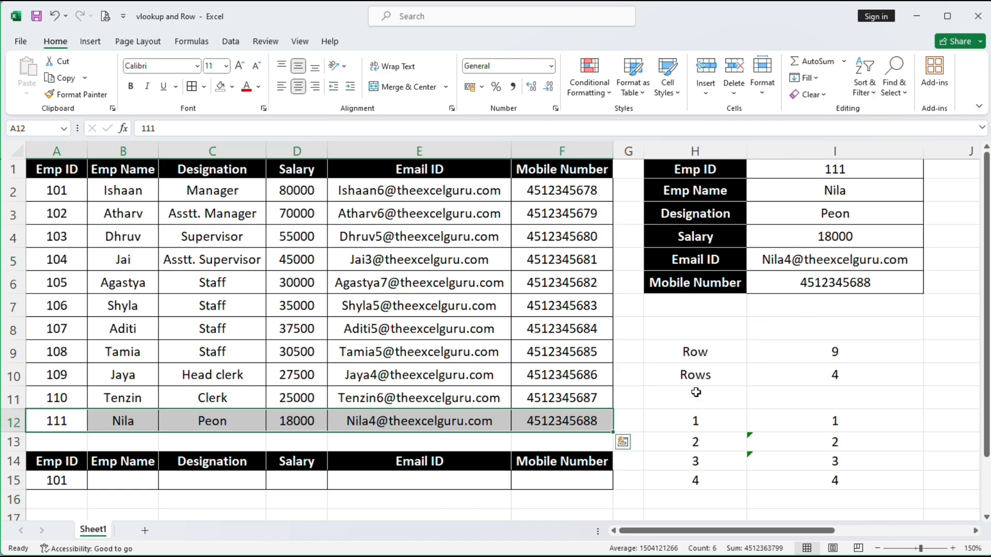
pyautogui.moveTo(696, 378); pyautogui.dragTo(763, 373)
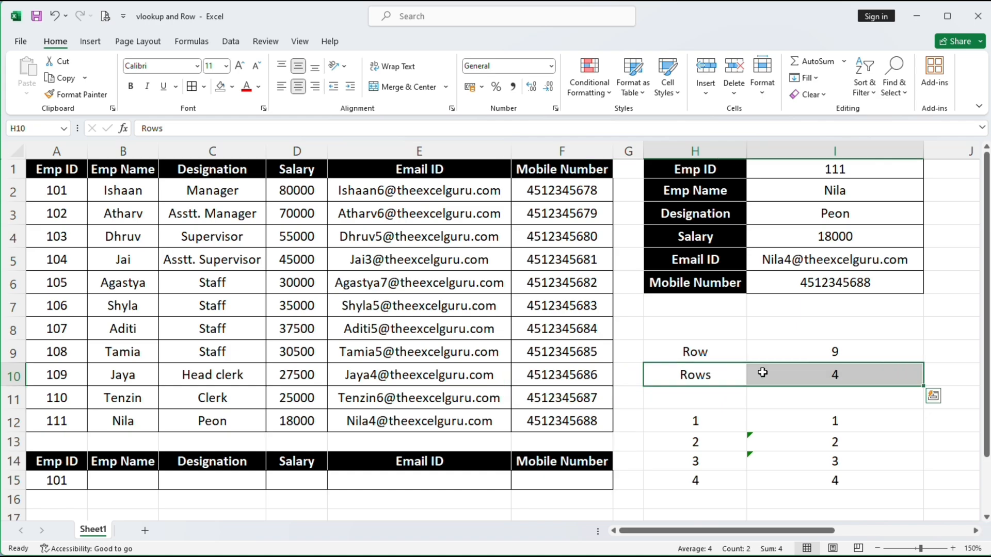
# Clear the Row/Rows helper calculations in H9:I15
pyautogui.click(708, 361)
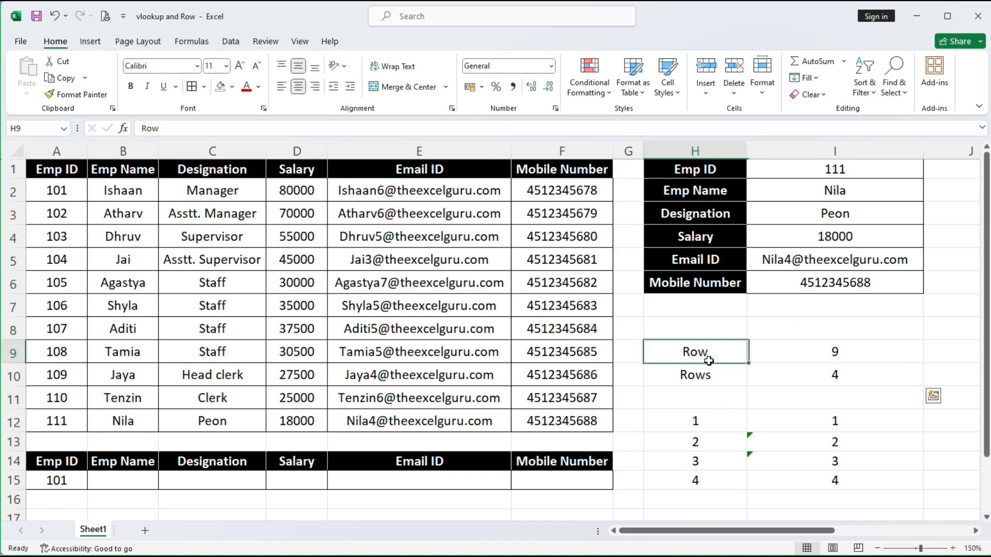
pyautogui.moveTo(709, 361); pyautogui.dragTo(796, 481)
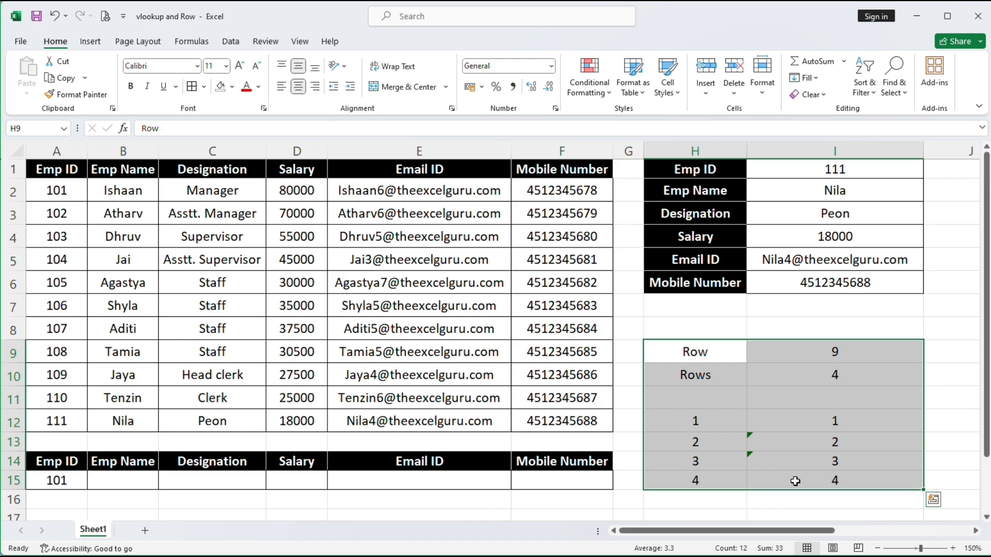
pyautogui.press('Delete')
pyautogui.click(719, 381)
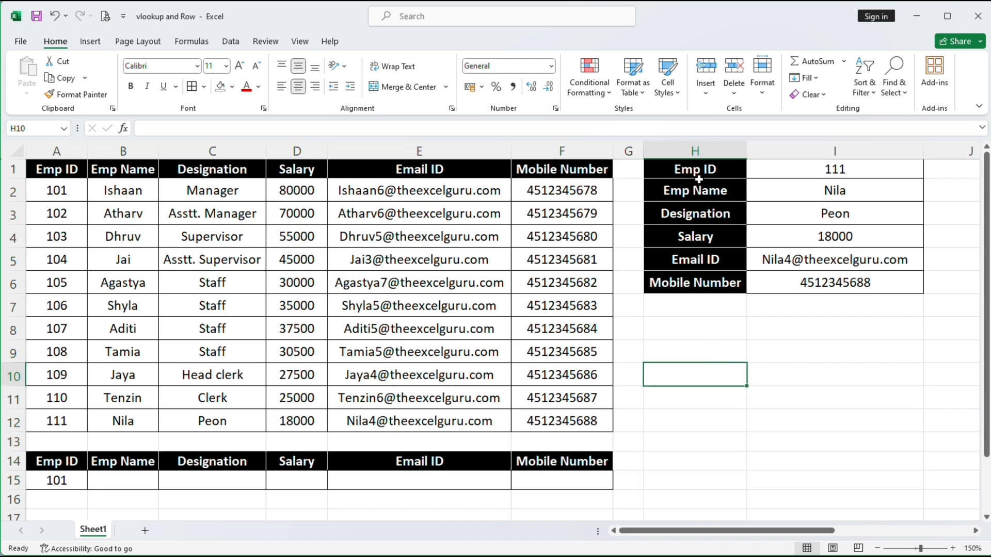
# Copy the panel labels H1:H6 into H9:H14 and select the empty value cells I9:I14
pyautogui.moveTo(699, 179); pyautogui.dragTo(702, 292)
pyautogui.hotkey('ctrl', 'c')
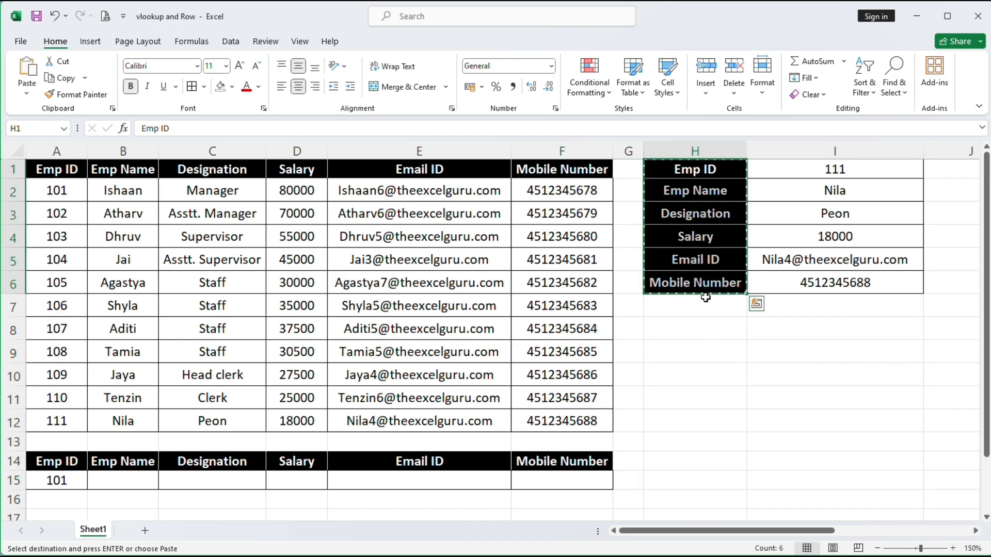
pyautogui.click(676, 358)
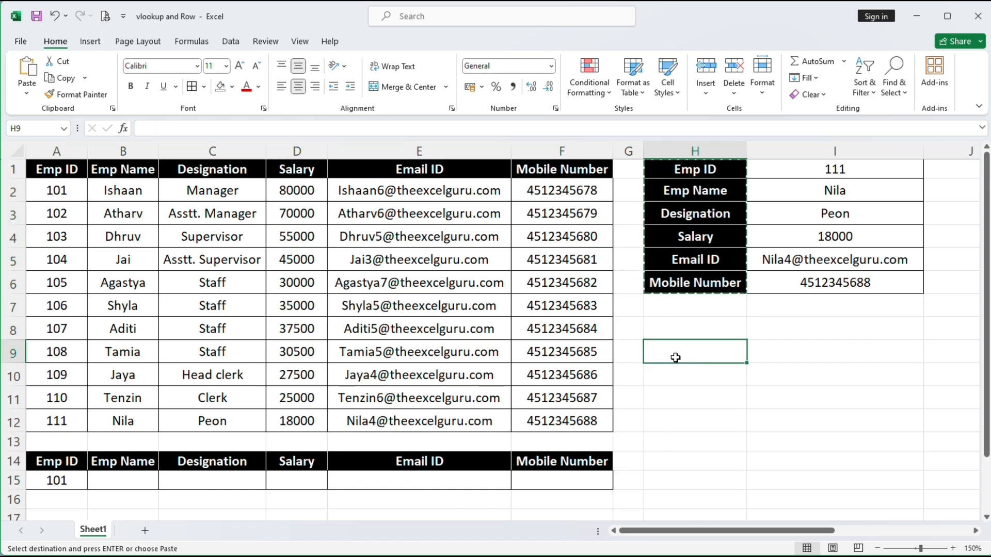
pyautogui.hotkey('ctrl', 'v')
pyautogui.moveTo(703, 351); pyautogui.dragTo(818, 452)
pyautogui.moveTo(791, 347); pyautogui.dragTo(807, 455)
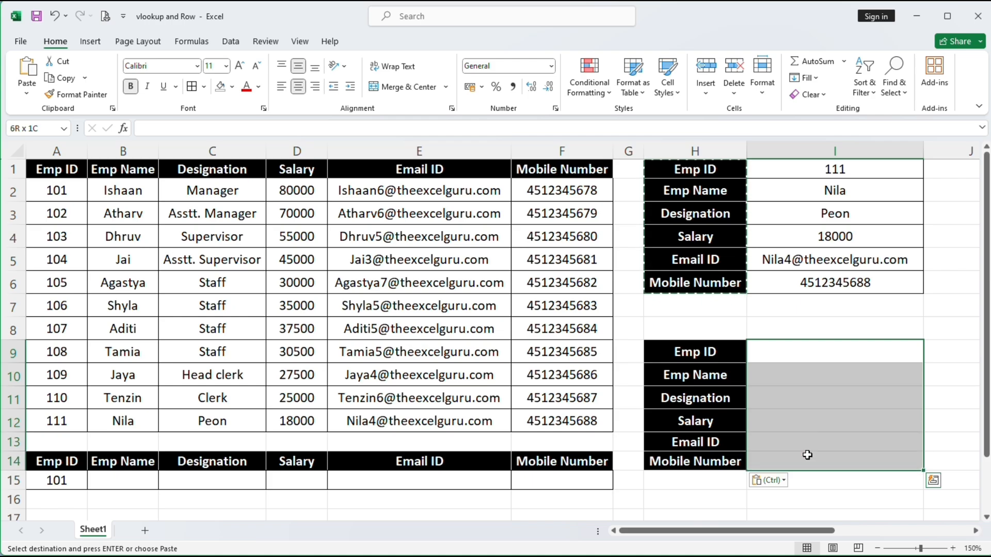
# Enter Emp ID 111 in I9 of the second panel
pyautogui.press('Escape')
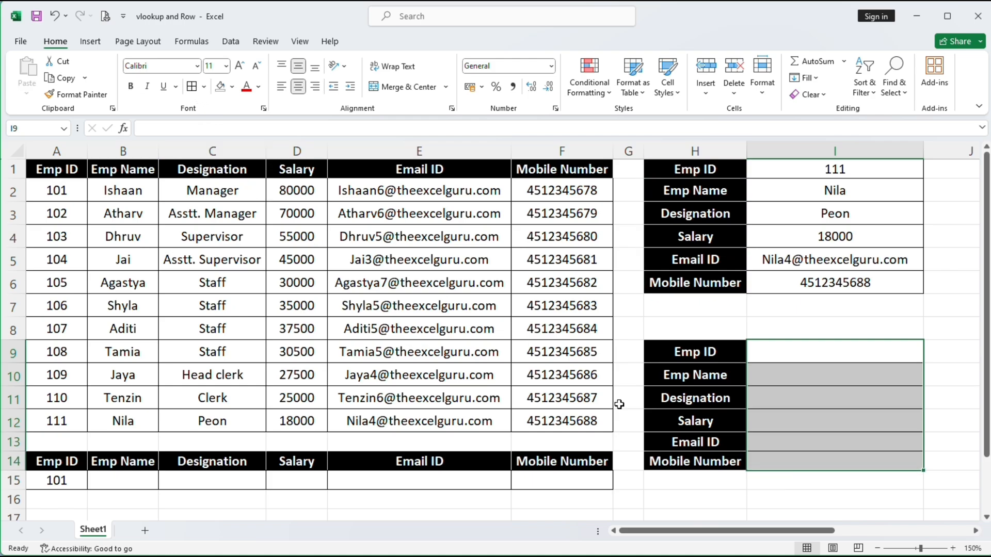
pyautogui.click(814, 352)
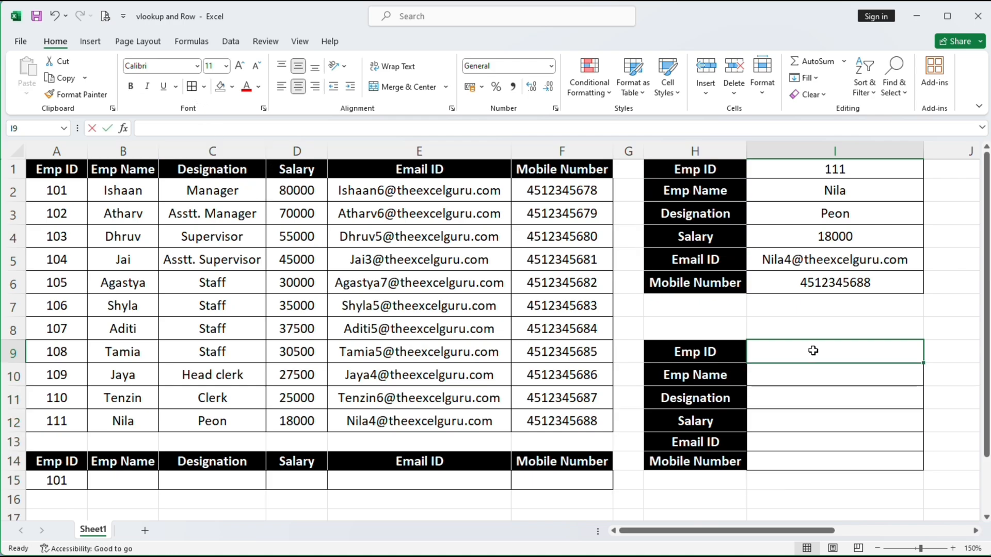
pyautogui.write('111')
pyautogui.press('Return')
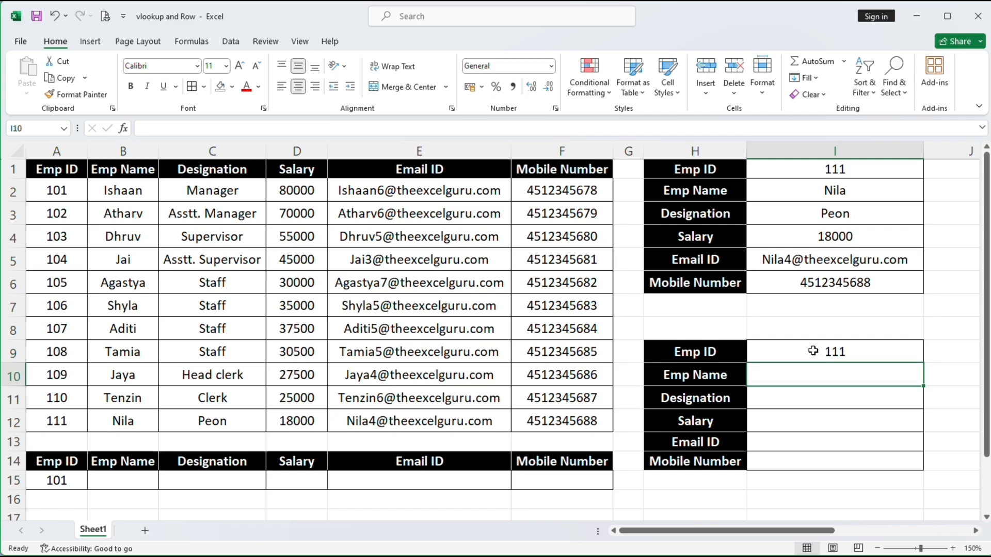
# Enter =VLOOKUP($I$9,$A$1:$F$12,ROW(),0) in I10, which returns #REF!
pyautogui.write('=')
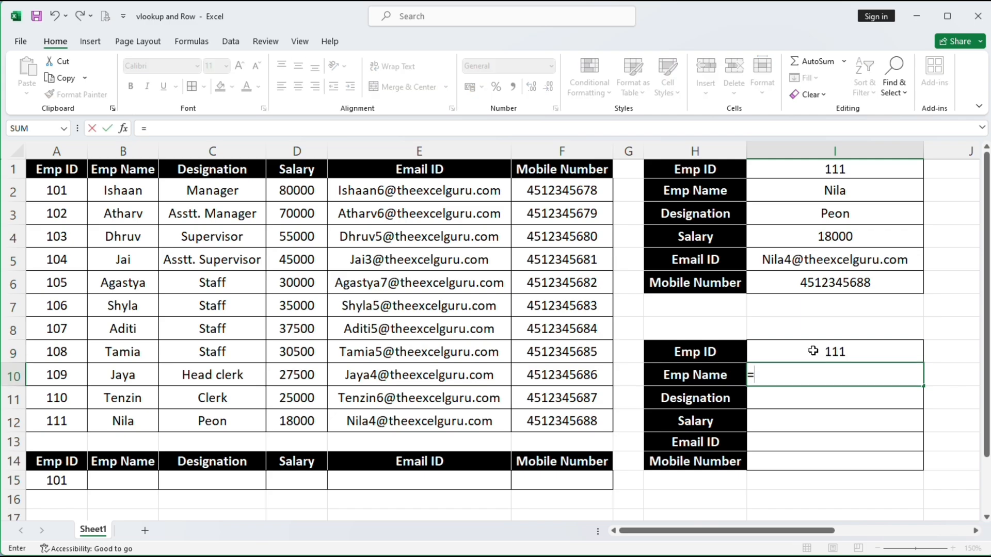
pyautogui.write('vl')
pyautogui.press('Tab')
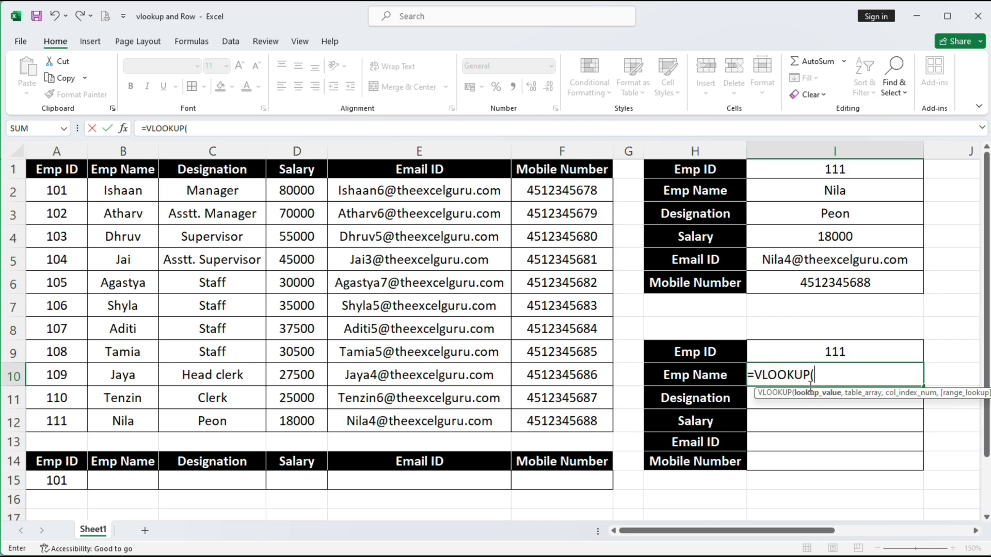
pyautogui.click(834, 345)
pyautogui.press('F4')
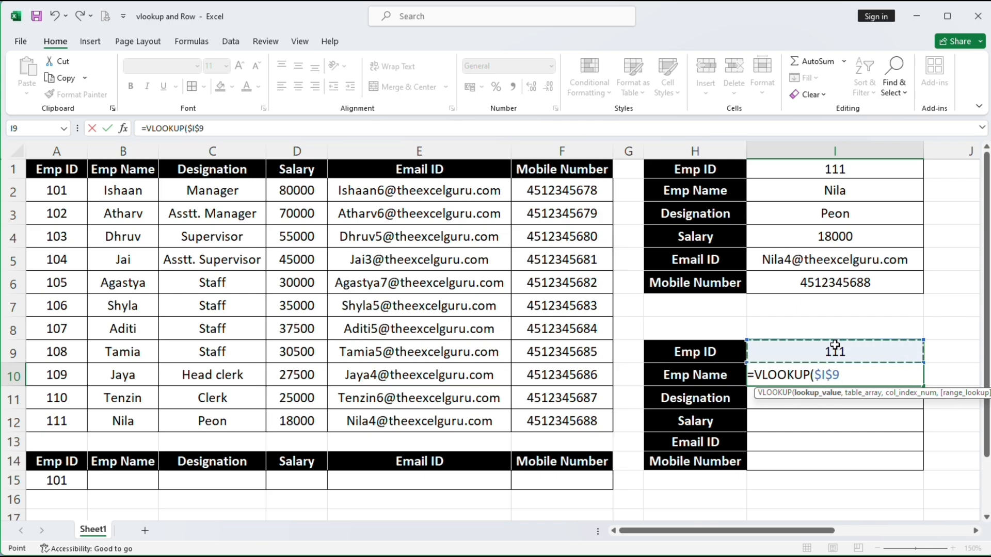
pyautogui.write(',')
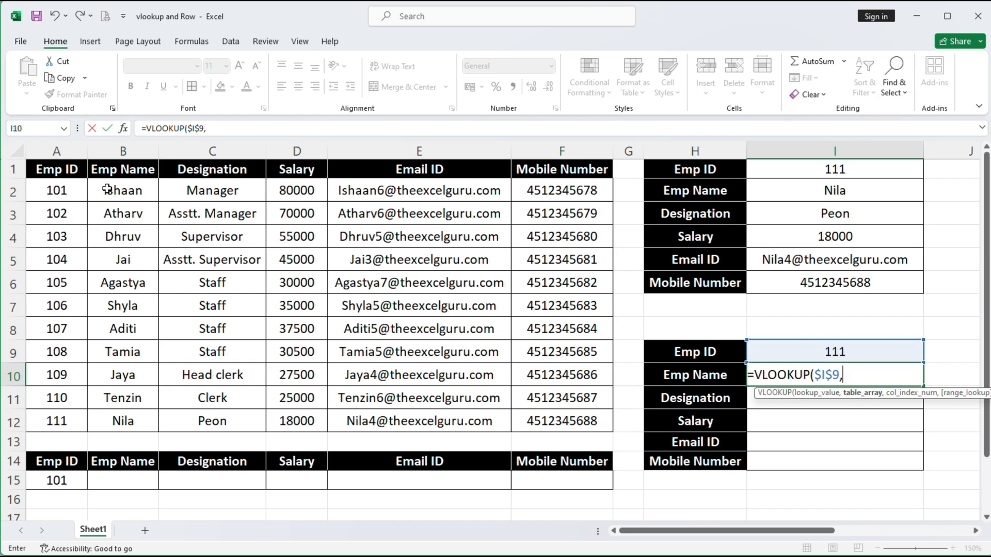
pyautogui.moveTo(64, 172); pyautogui.dragTo(536, 424)
pyautogui.press('F4')
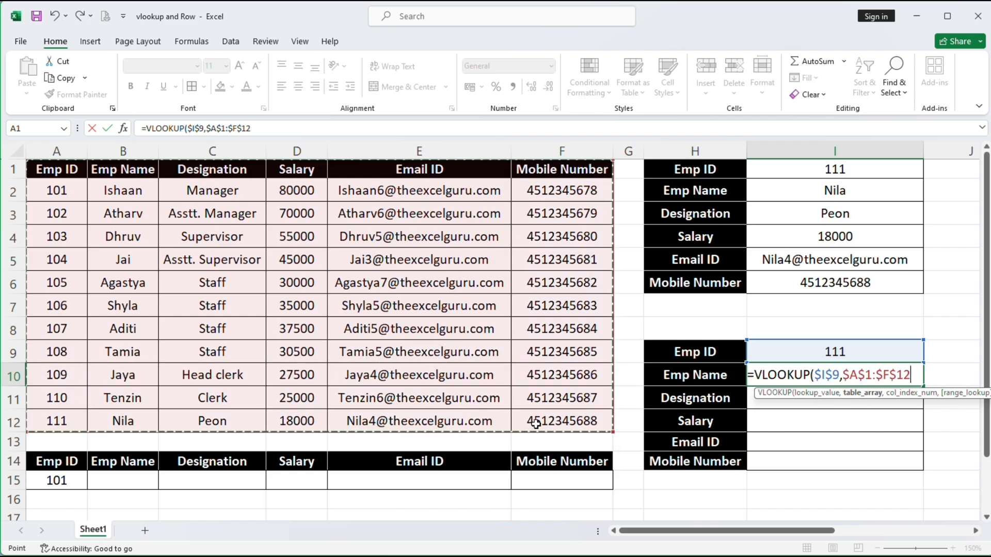
pyautogui.write(',')
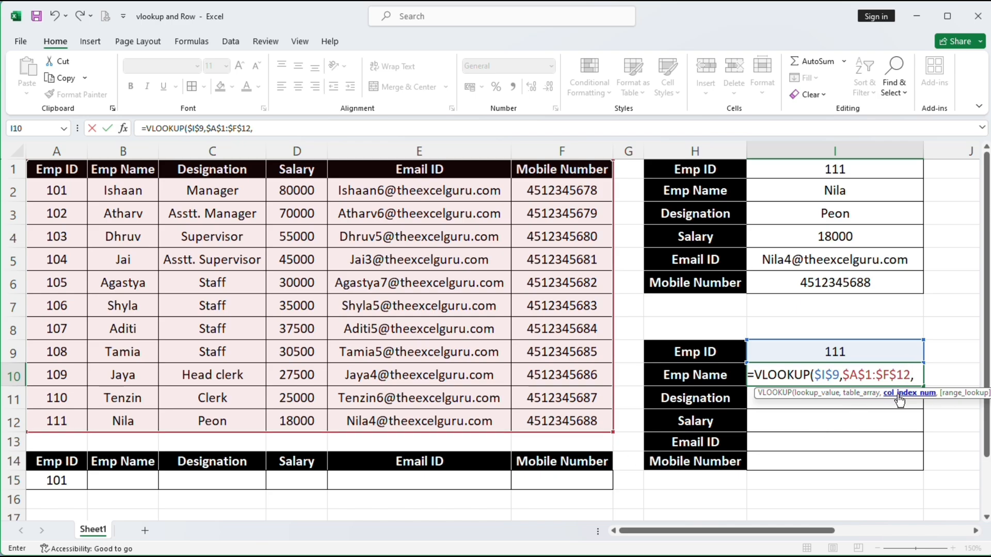
pyautogui.write('row')
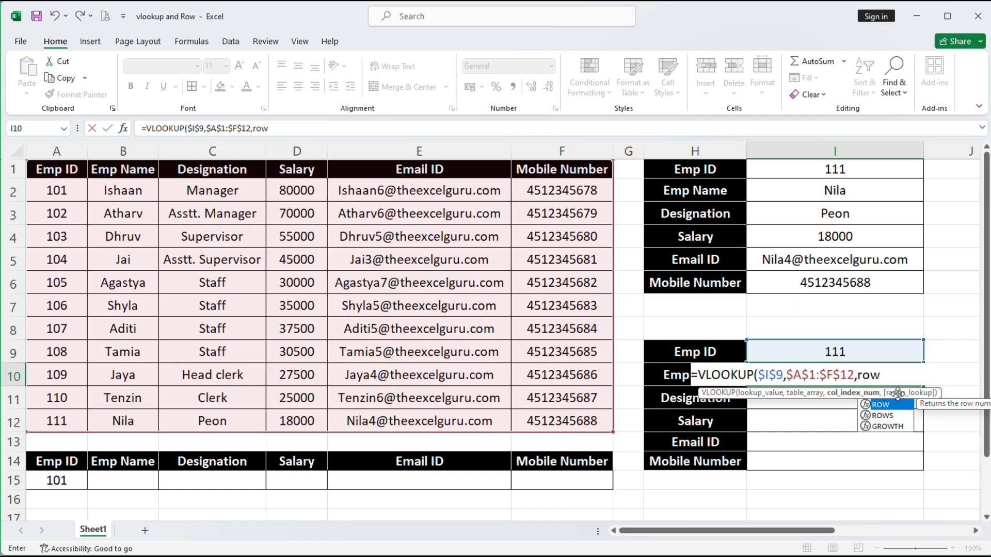
pyautogui.write('()')
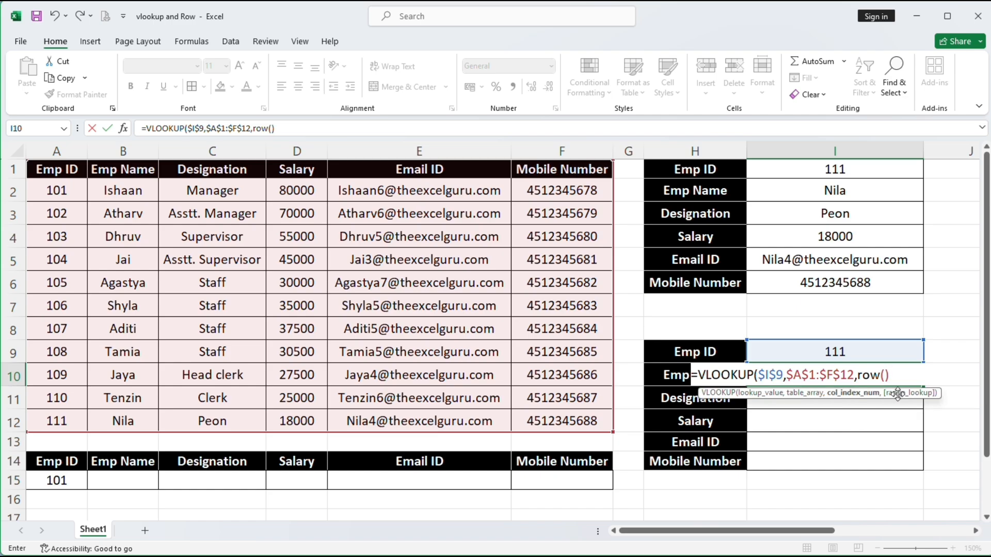
pyautogui.write(',')
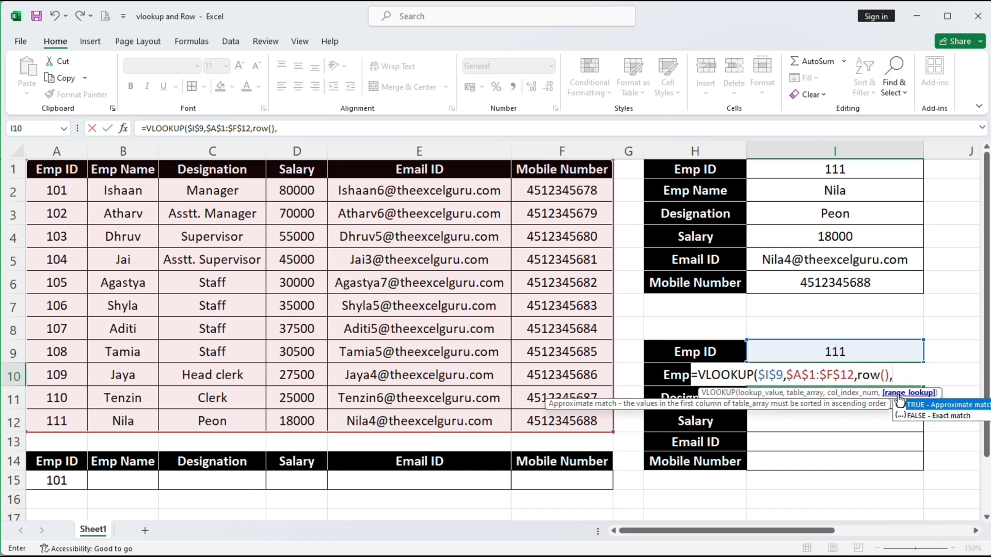
pyautogui.write('0')
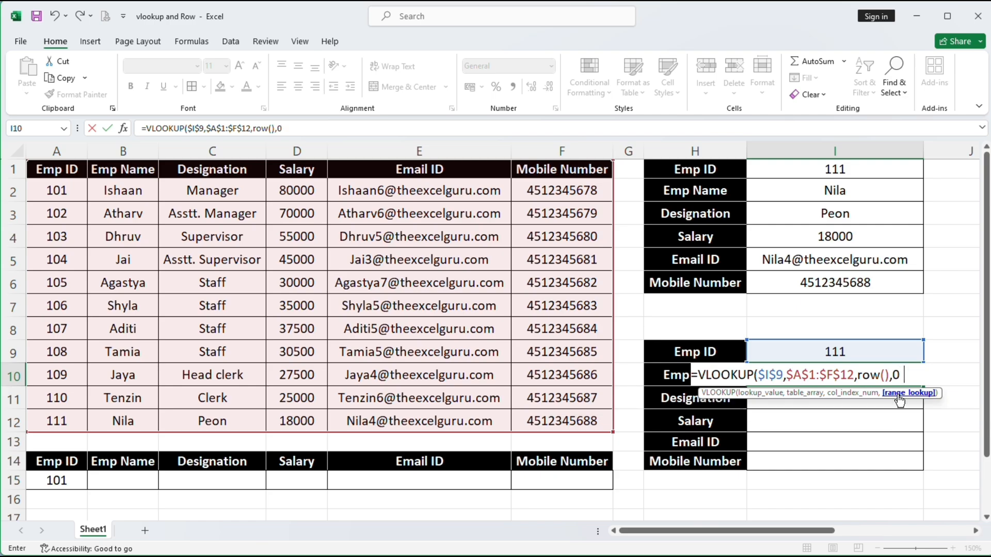
pyautogui.write(')')
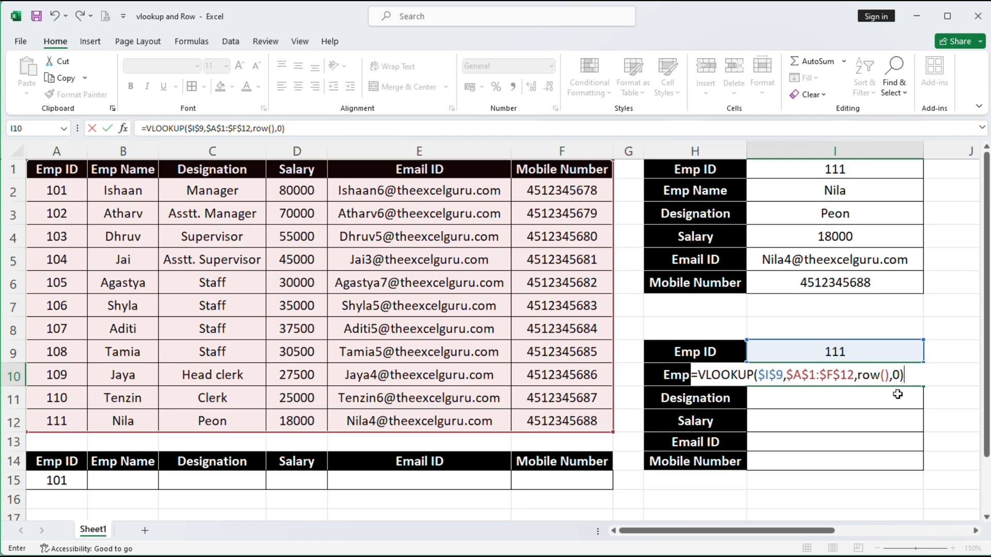
pyautogui.press('Return')
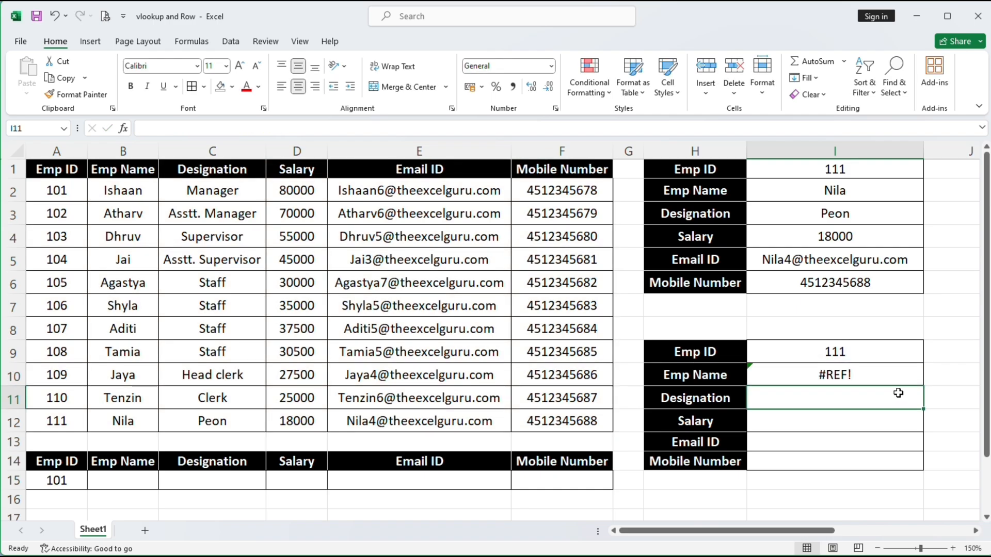
pyautogui.click(904, 379)
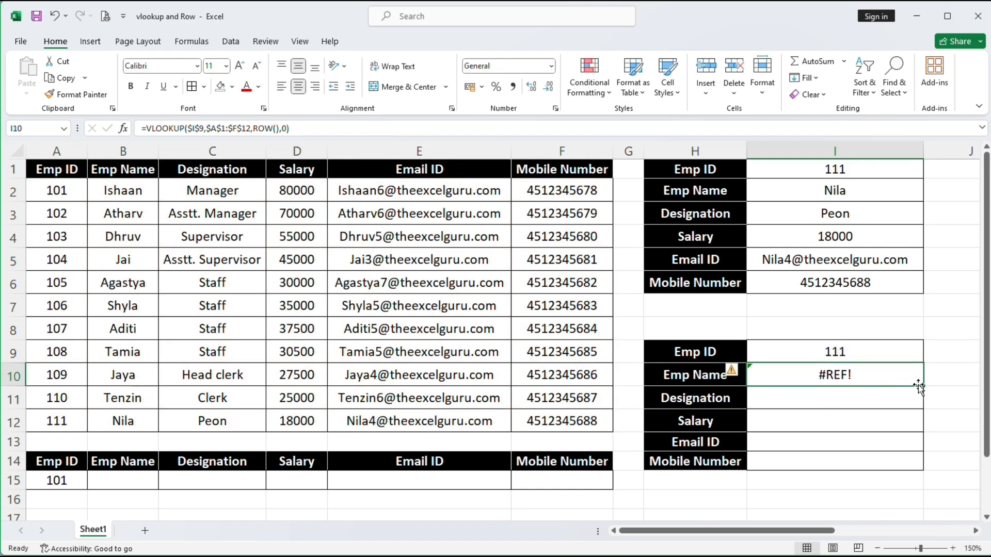
pyautogui.moveTo(922, 386); pyautogui.dragTo(916, 471)
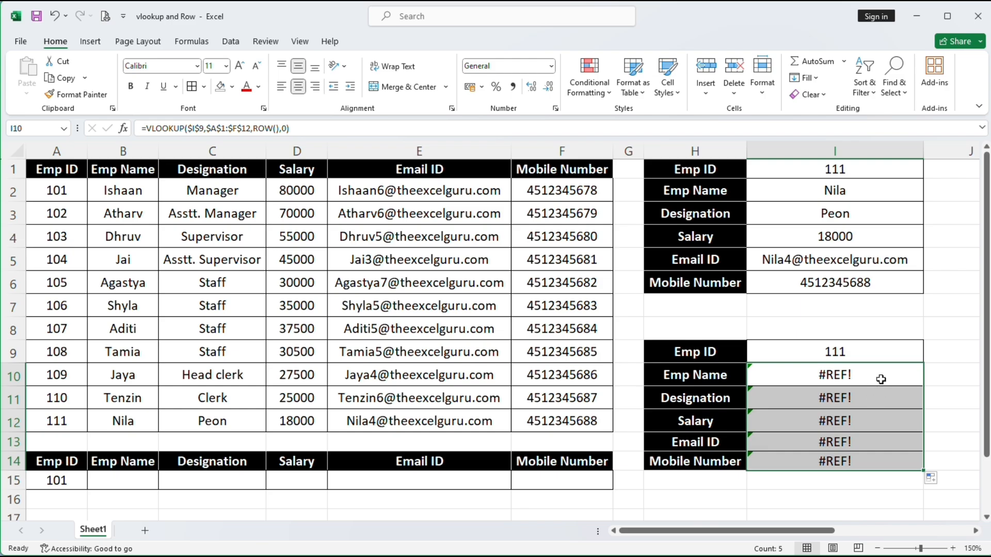
pyautogui.moveTo(881, 403); pyautogui.dragTo(885, 459)
pyautogui.press('Delete')
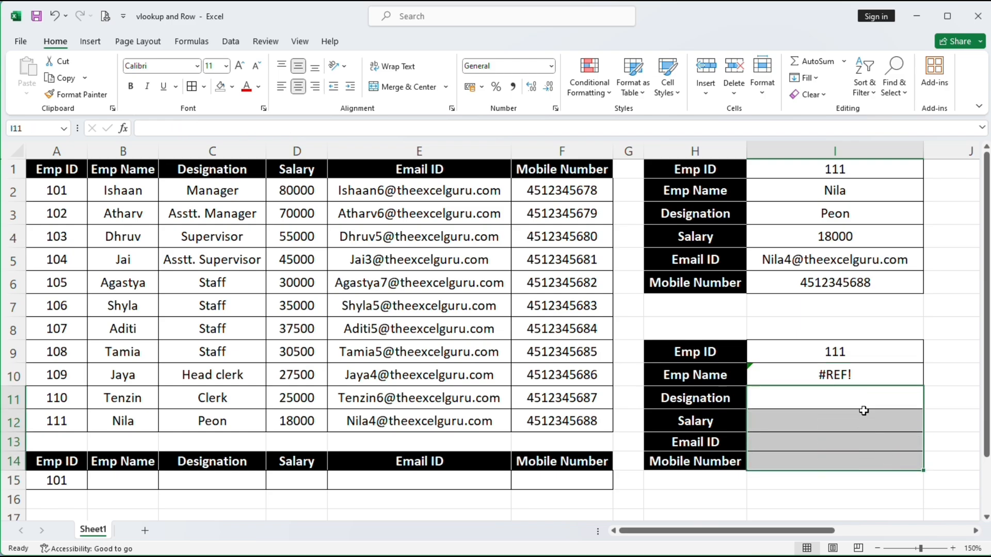
pyautogui.click(860, 378)
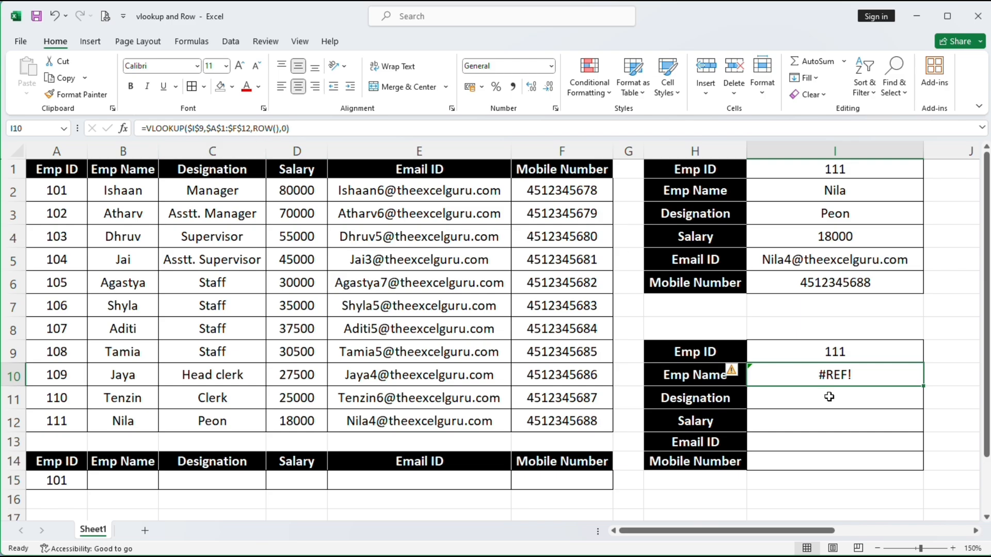
pyautogui.click(942, 375)
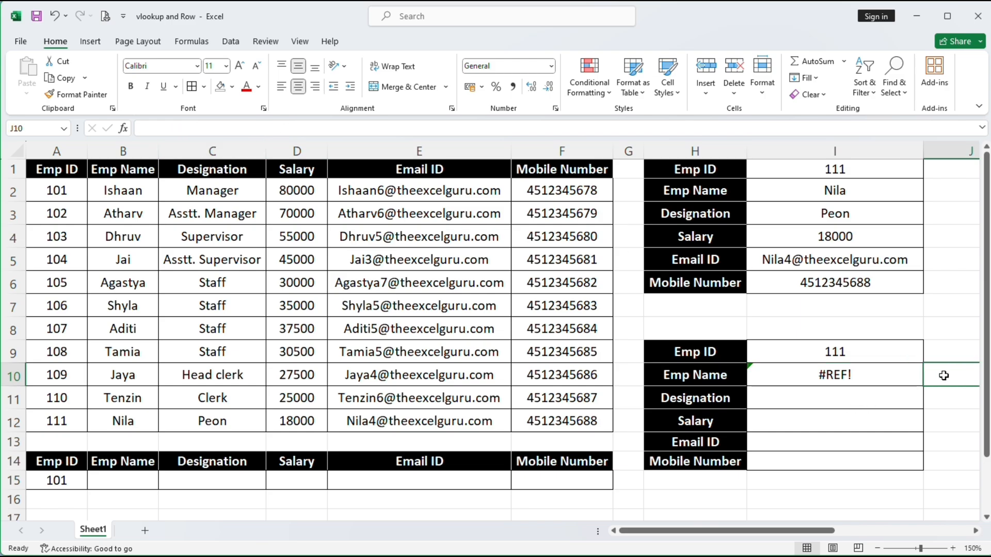
# Enter =ROW() in helper cell J10 so it shows 10
pyautogui.write('row()')
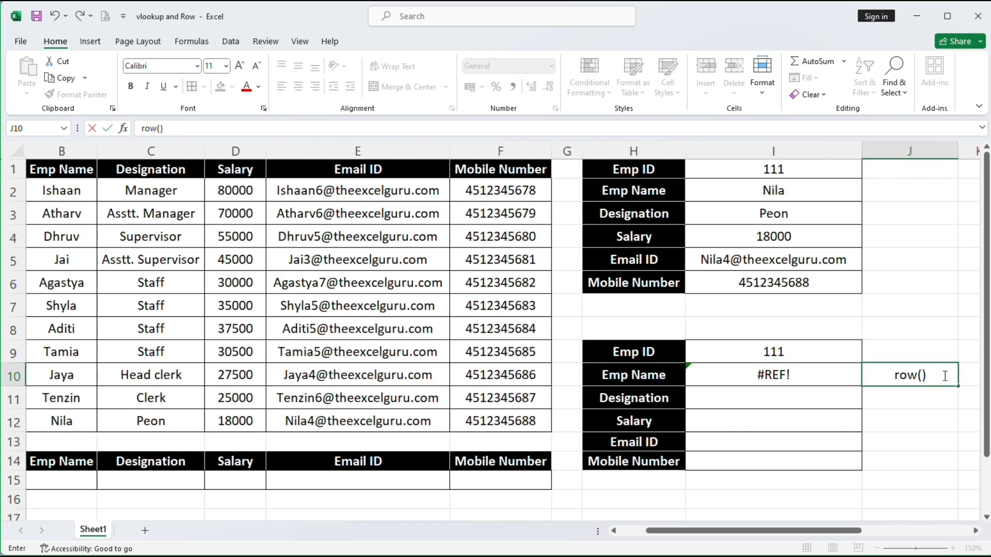
pyautogui.press('Return')
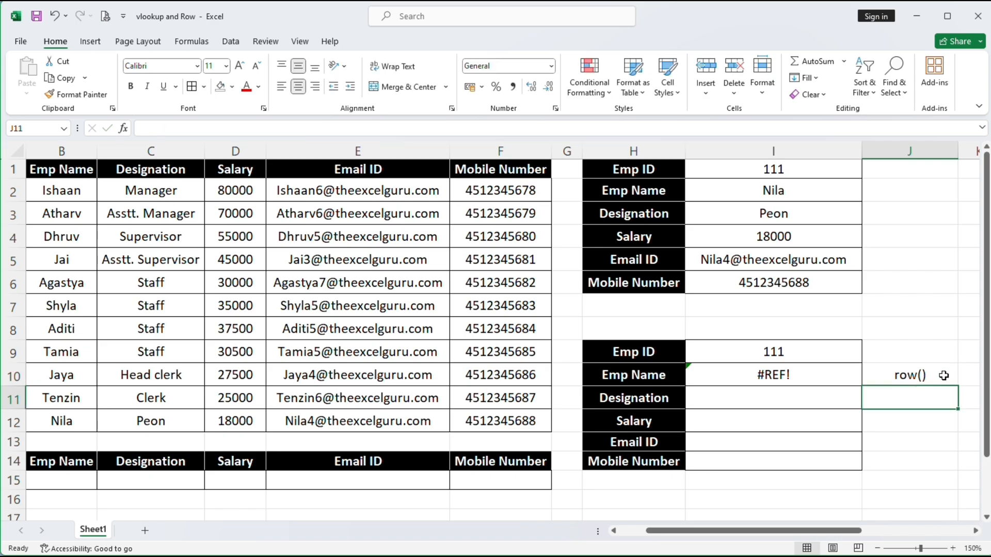
pyautogui.click(943, 375)
pyautogui.doubleClick(890, 374)
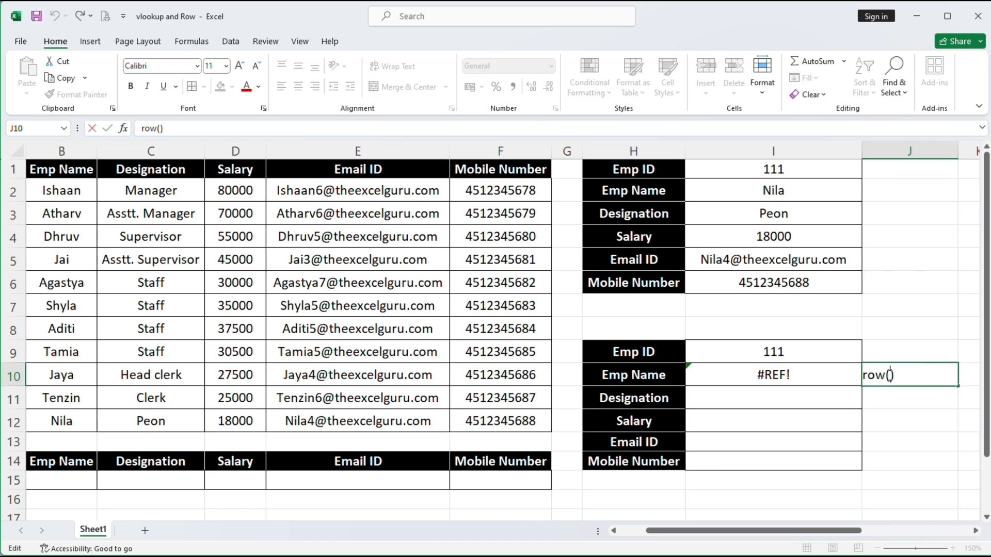
pyautogui.press('Home')
pyautogui.write('=')
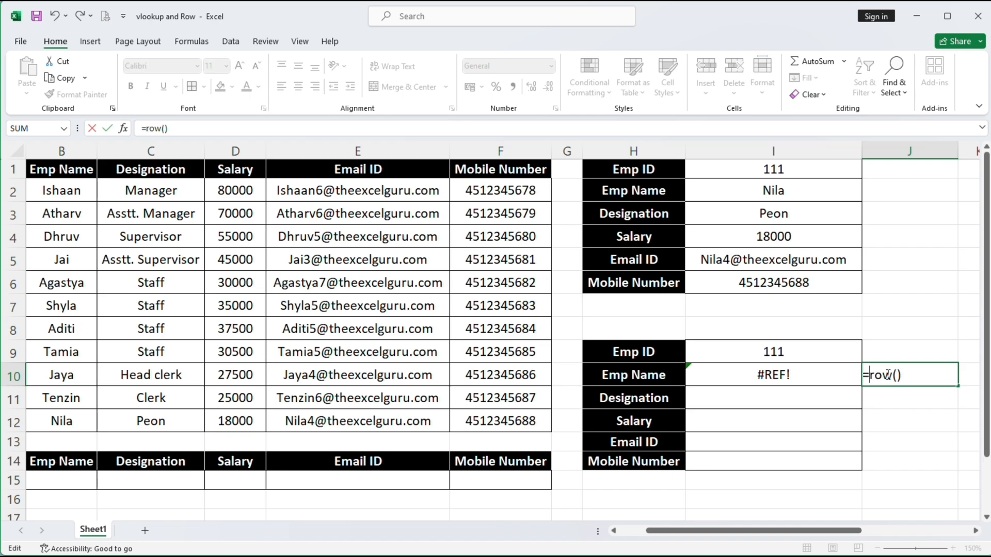
pyautogui.press('Return')
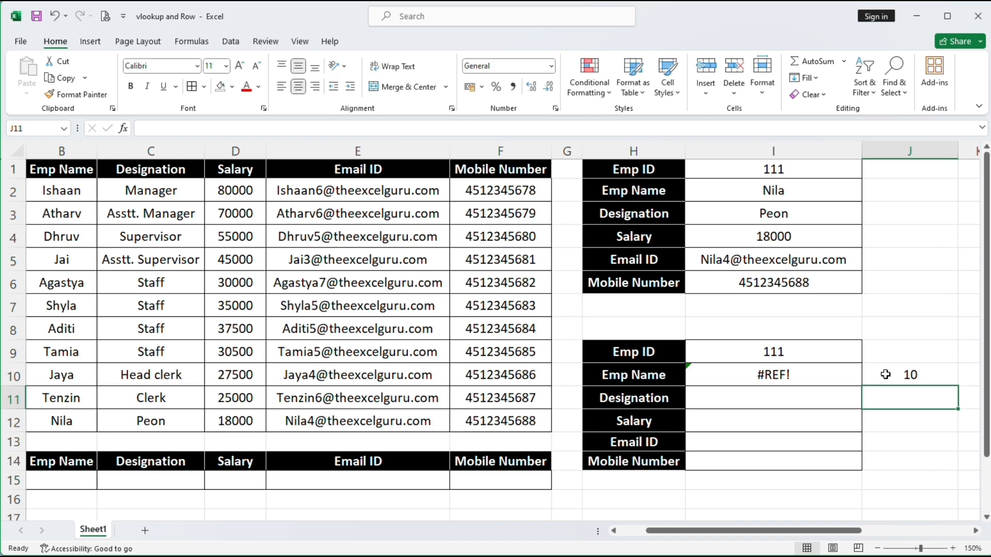
# Evaluate the I10 lookup with F9 to inspect its #REF! error, keeping the formula unchanged
pyautogui.click(800, 376)
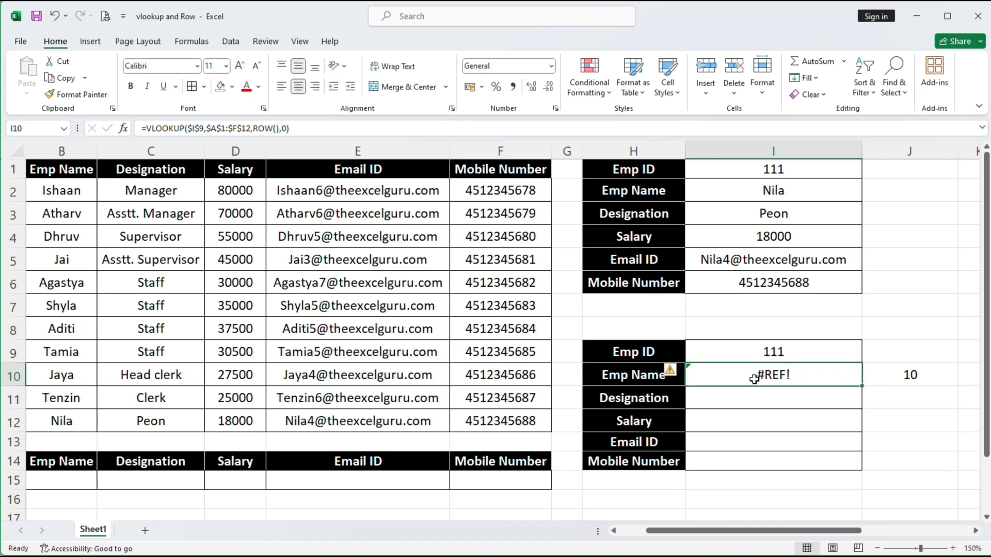
pyautogui.doubleClick(785, 378)
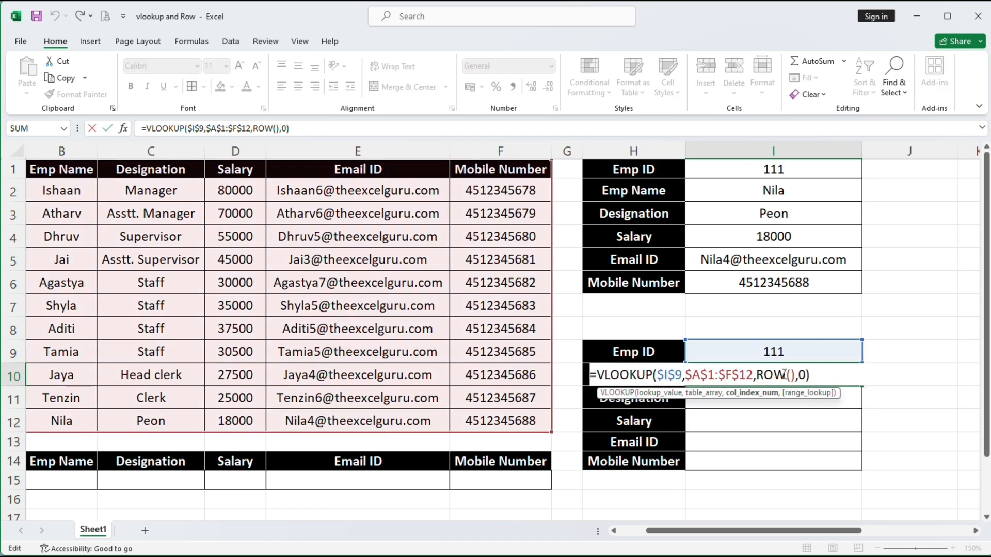
pyautogui.press('F9')
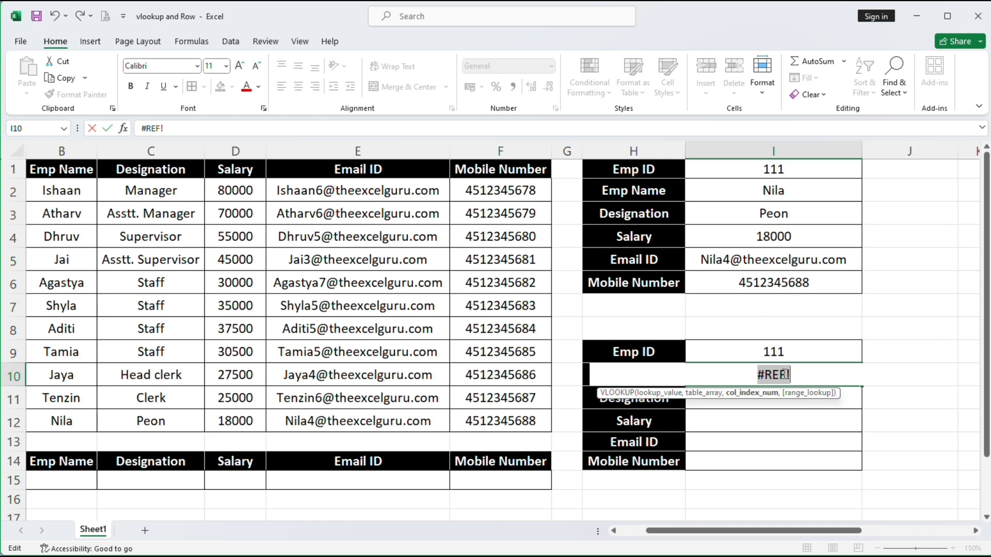
pyautogui.hotkey('ctrl', 'z')
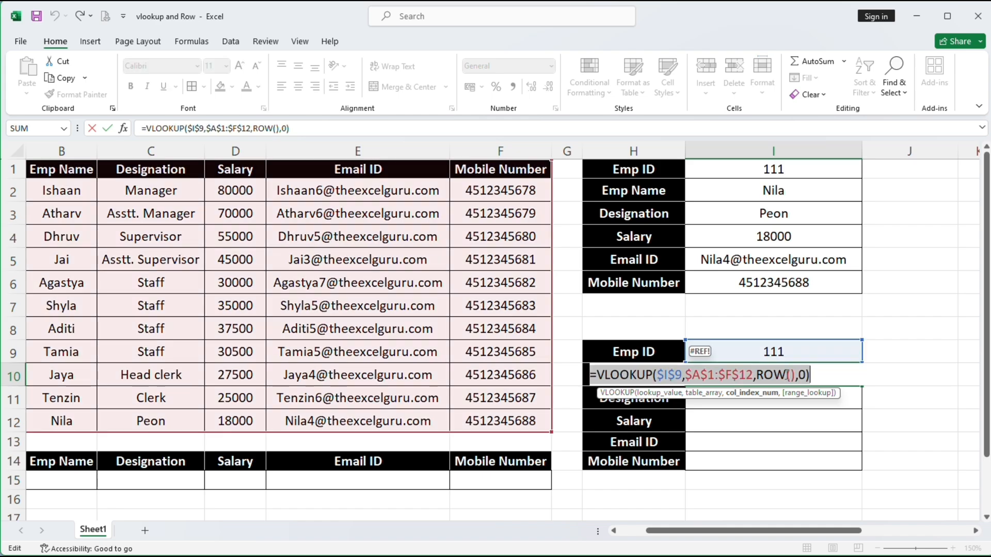
pyautogui.click(795, 376)
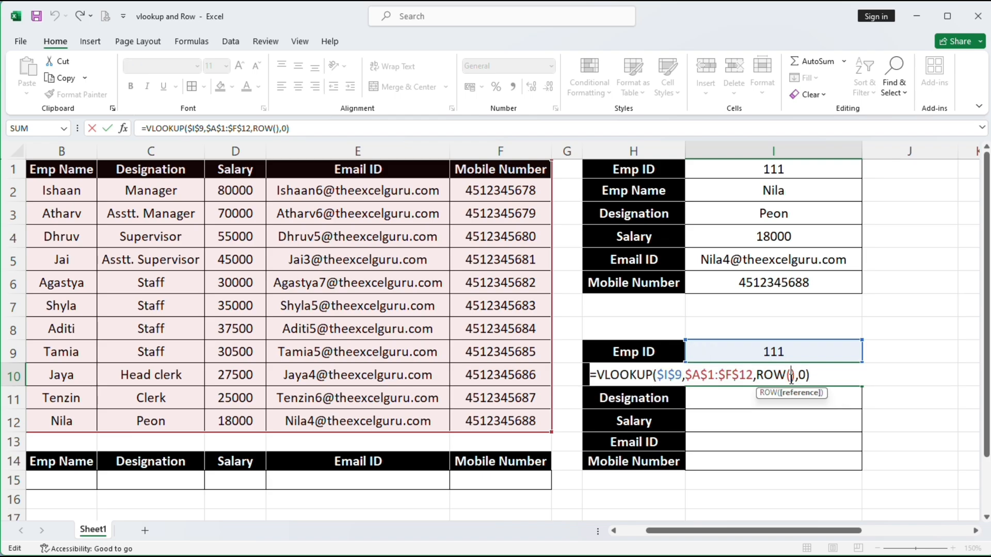
pyautogui.press('F9')
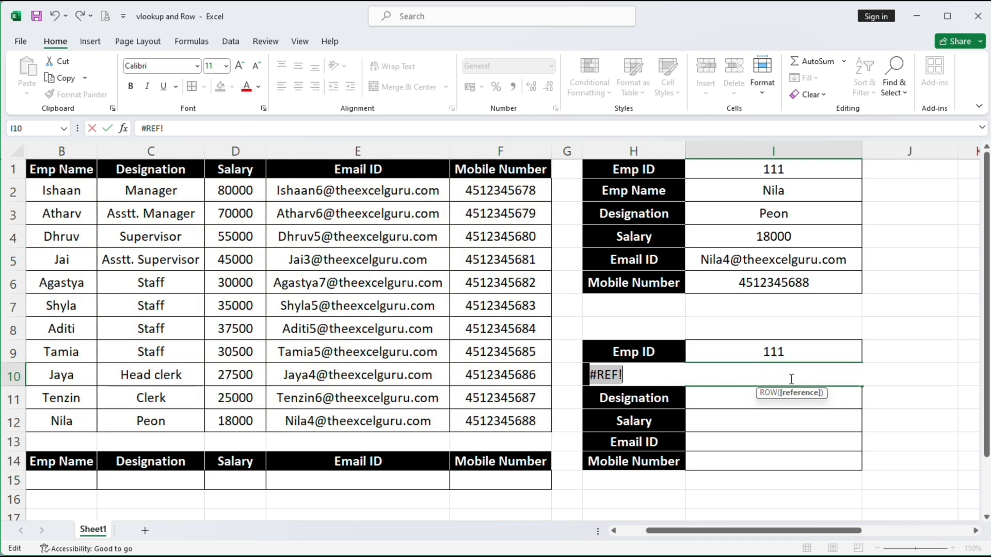
pyautogui.press('Return')
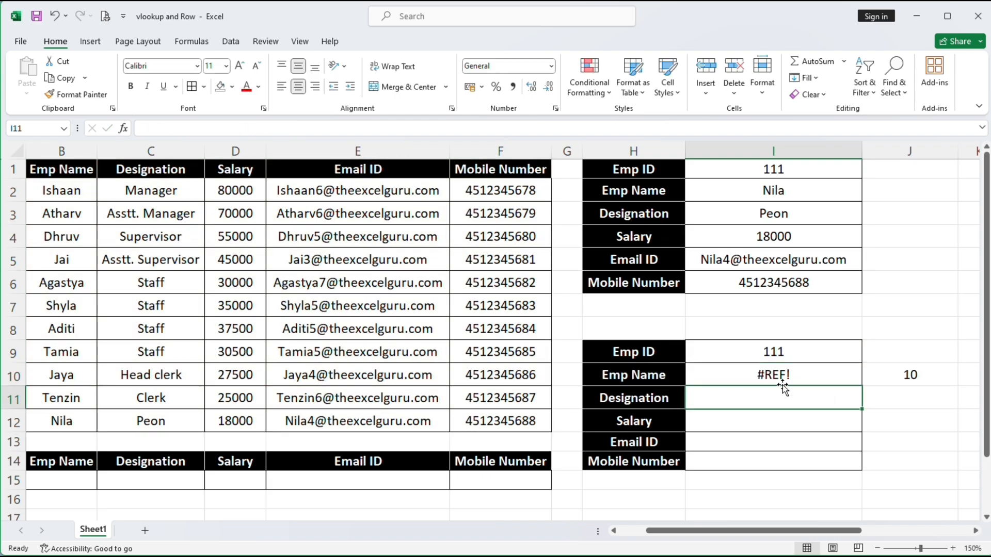
# Check the ROW() value in J10 and return to the #REF! cell I10
pyautogui.click(887, 376)
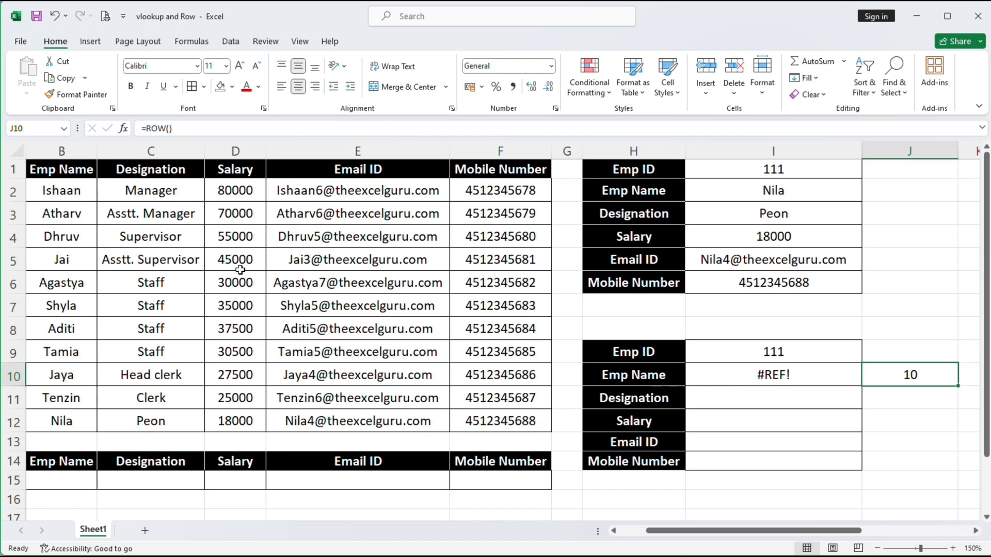
pyautogui.moveTo(766, 529); pyautogui.dragTo(741, 530)
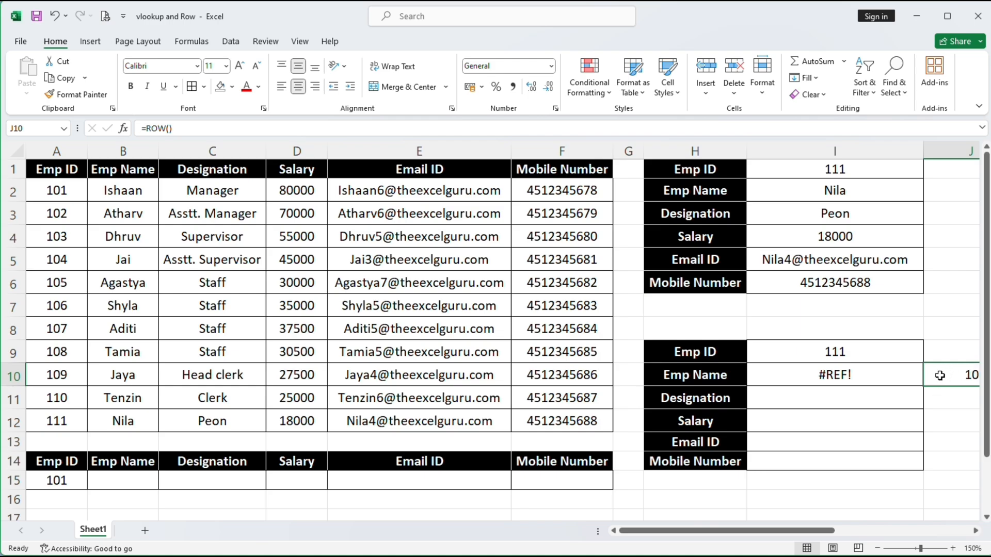
pyautogui.click(870, 375)
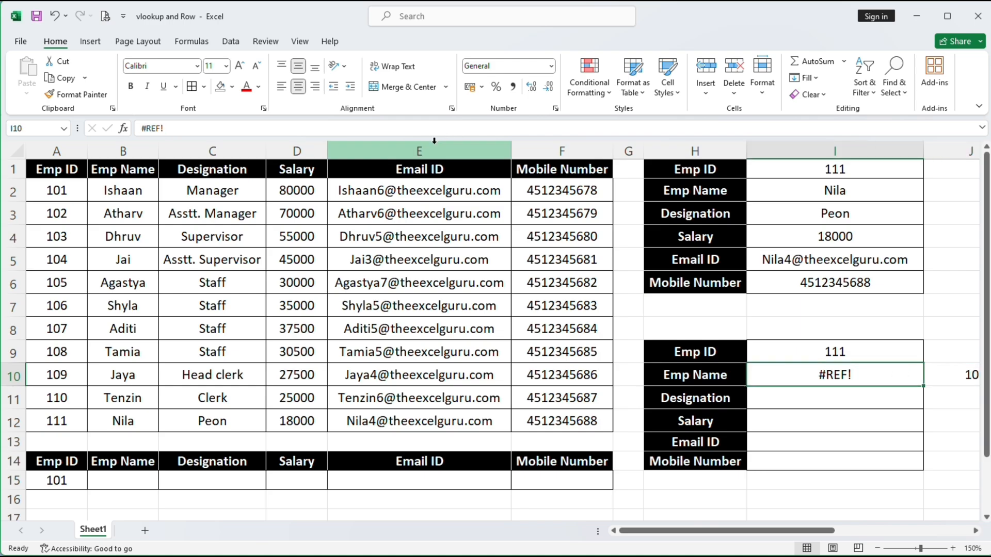
# Replace I10 with =VLOOKUP($I$9,$A$1:$F$12,ROW()-8,0) so it returns Nila
pyautogui.doubleClick(840, 376)
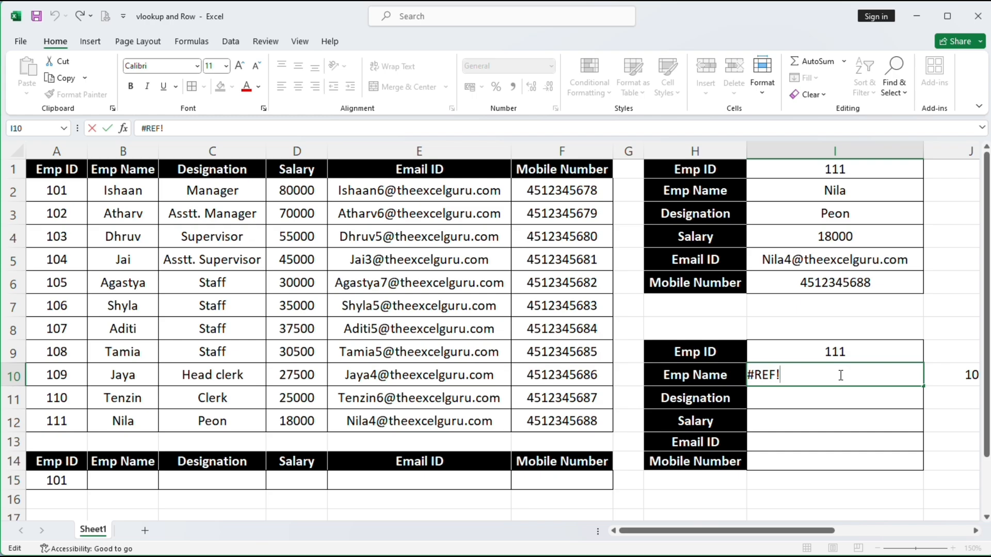
pyautogui.press('BackSpace')
pyautogui.press('BackSpace')
pyautogui.press('BackSpace')
pyautogui.press('BackSpace')
pyautogui.write('=')
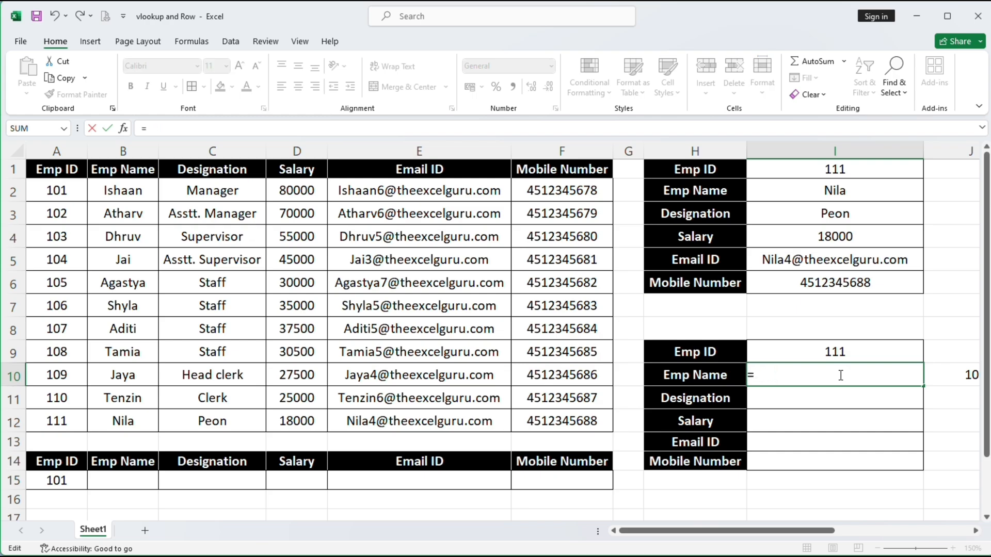
pyautogui.write('vl')
pyautogui.press('Tab')
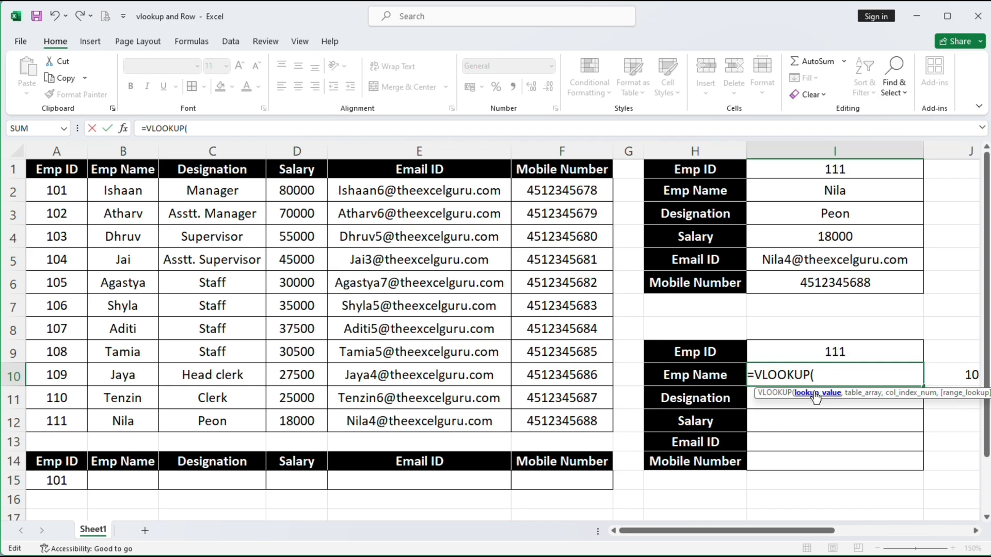
pyautogui.click(821, 353)
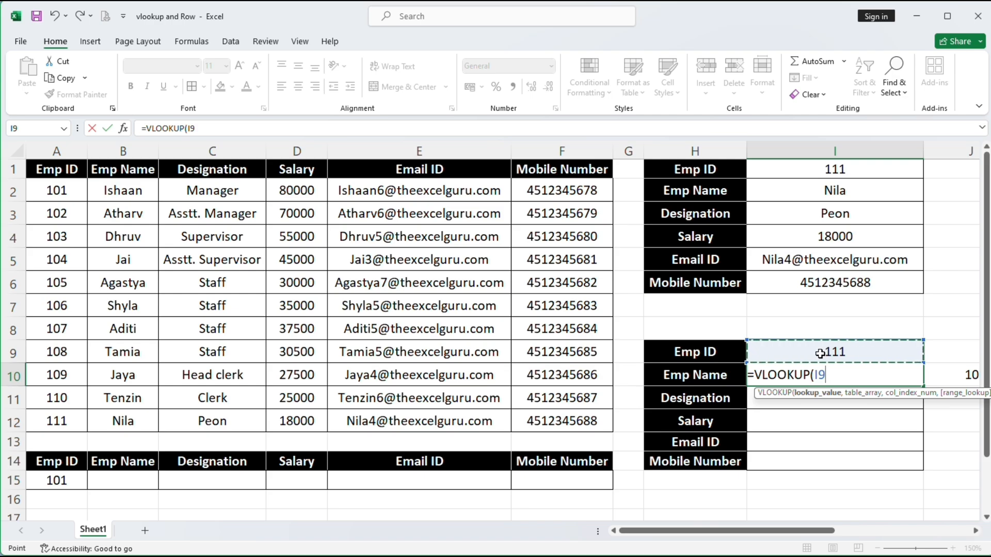
pyautogui.press('F4')
pyautogui.write(',')
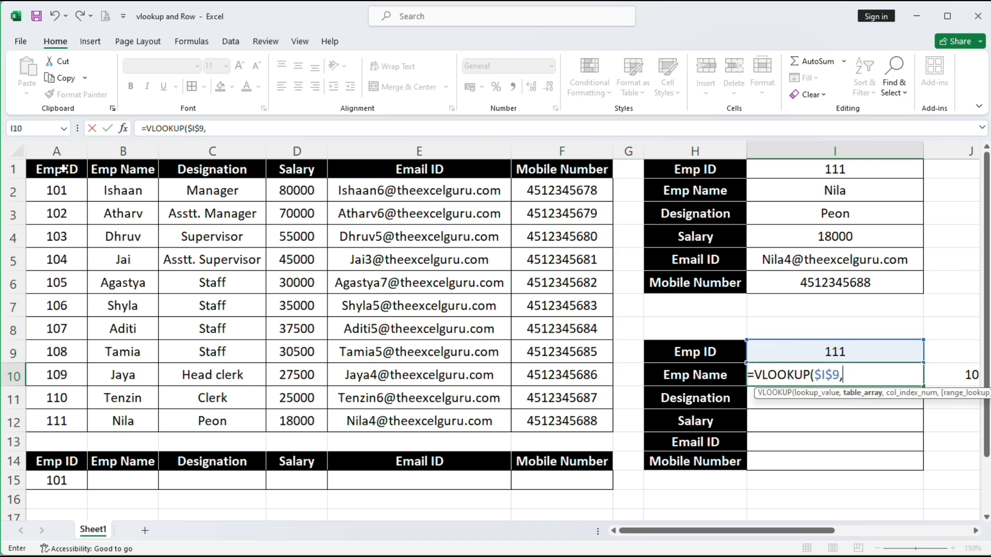
pyautogui.moveTo(56, 169)
pyautogui.mouseDown()
pyautogui.moveTo(289, 248)
pyautogui.moveTo(545, 419)
pyautogui.mouseUp()
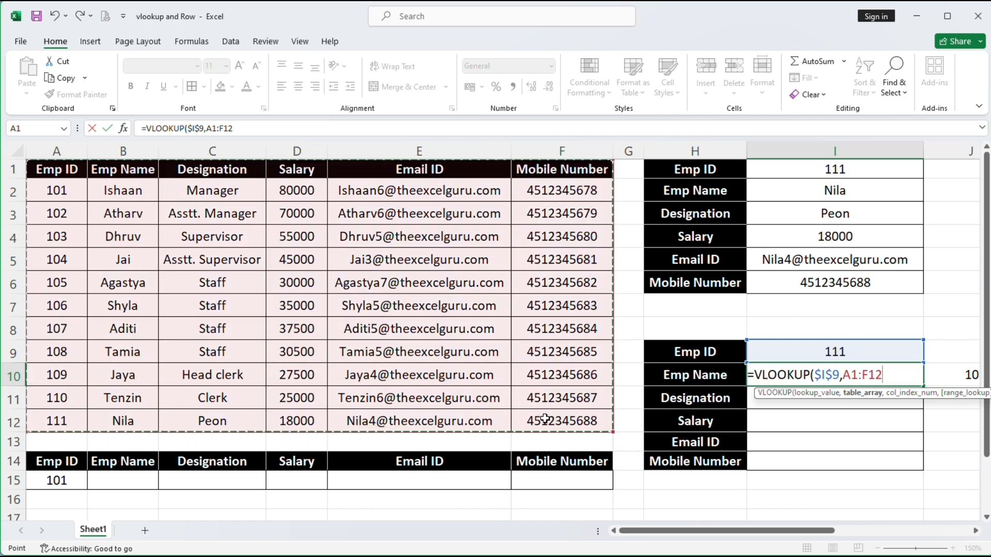
pyautogui.press('F4')
pyautogui.write(',')
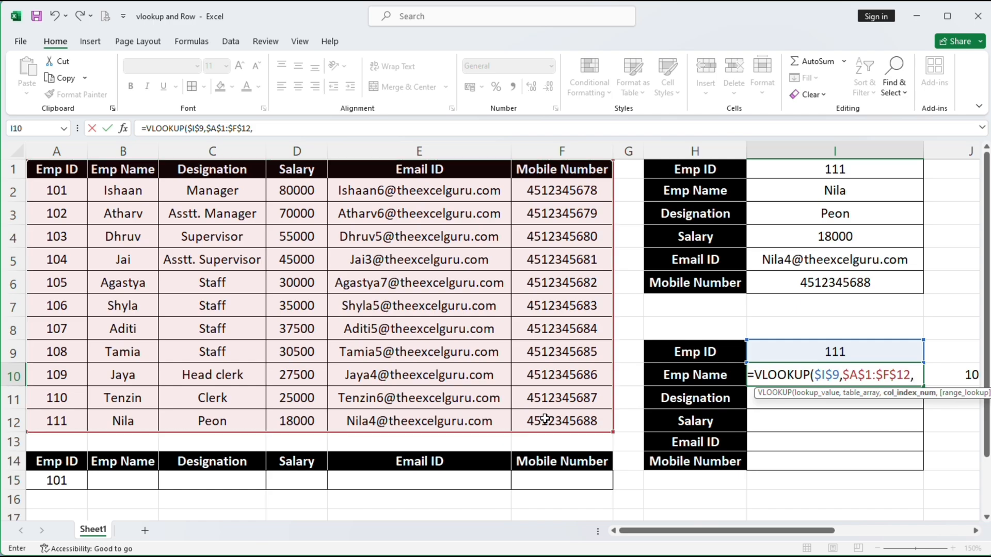
pyautogui.write('row')
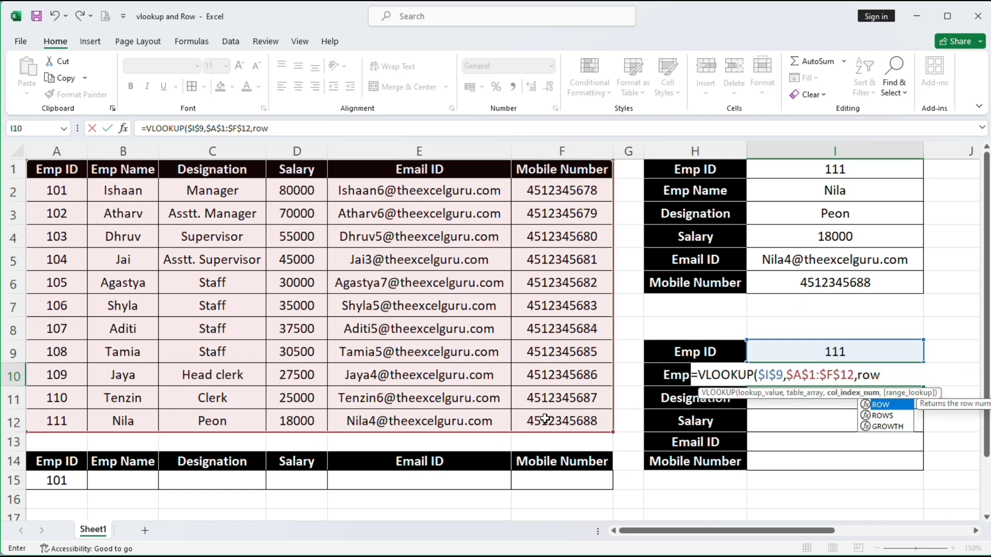
pyautogui.write('()-8')
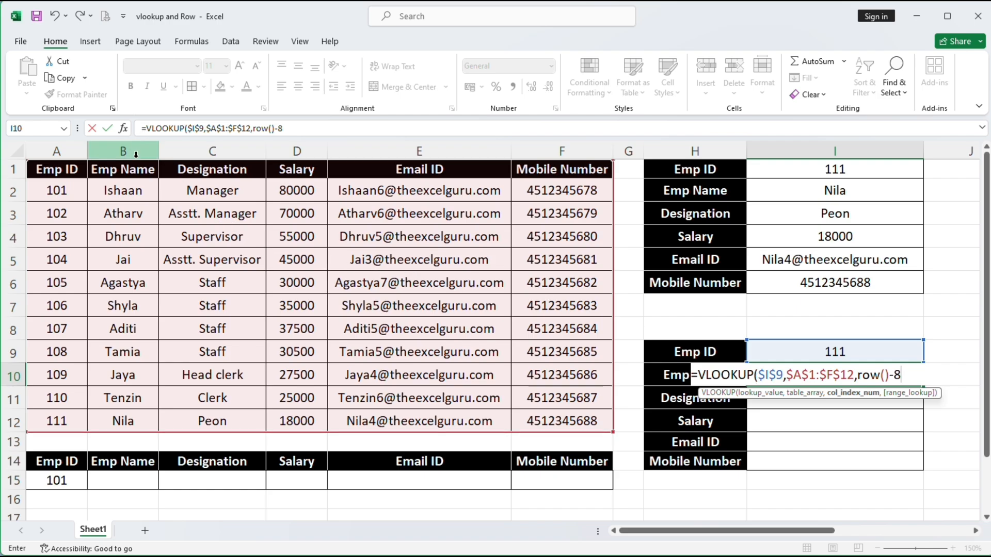
pyautogui.write(',')
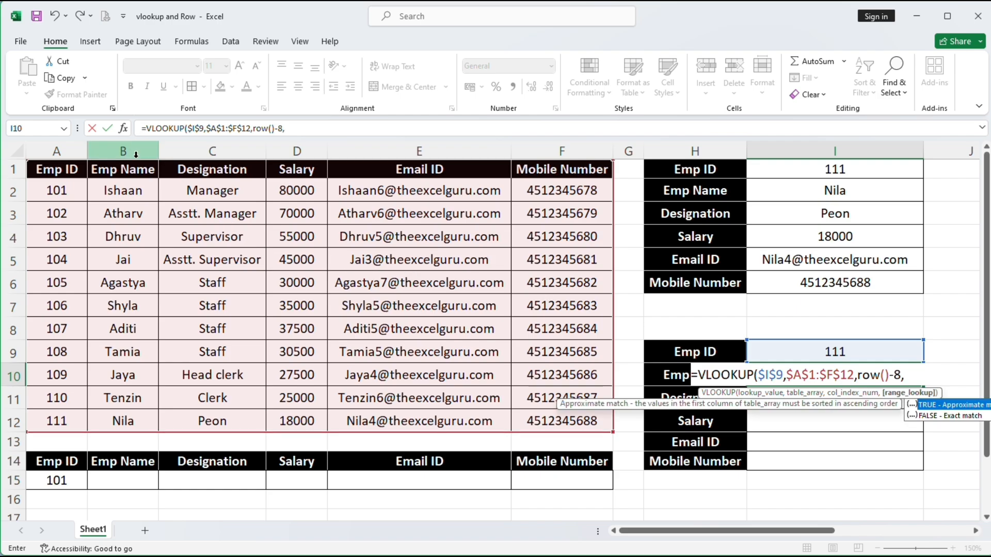
pyautogui.write('0)')
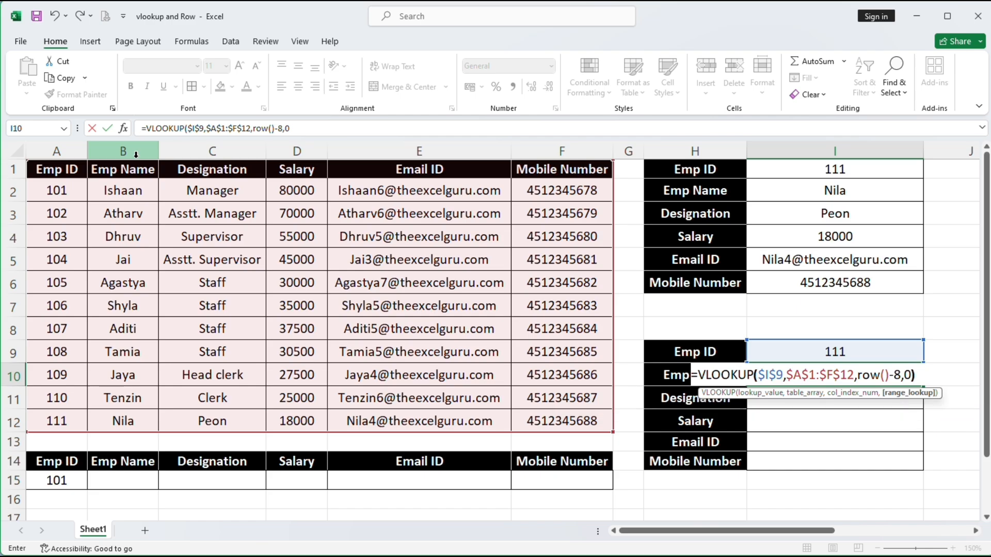
pyautogui.press('Return')
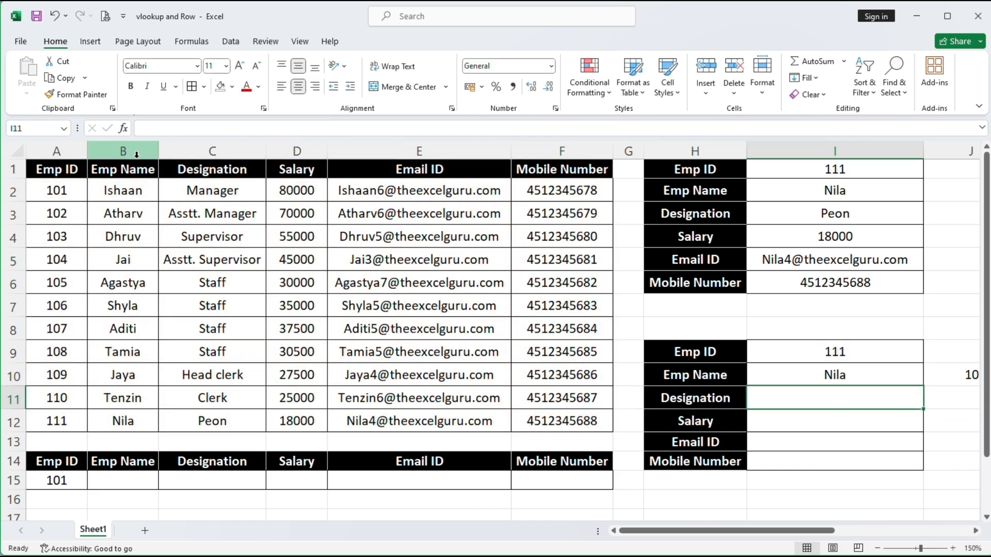
# Change J10 to =ROW()-8, giving 2, and fill it down to J14 to show 2 through 6
pyautogui.click(950, 375)
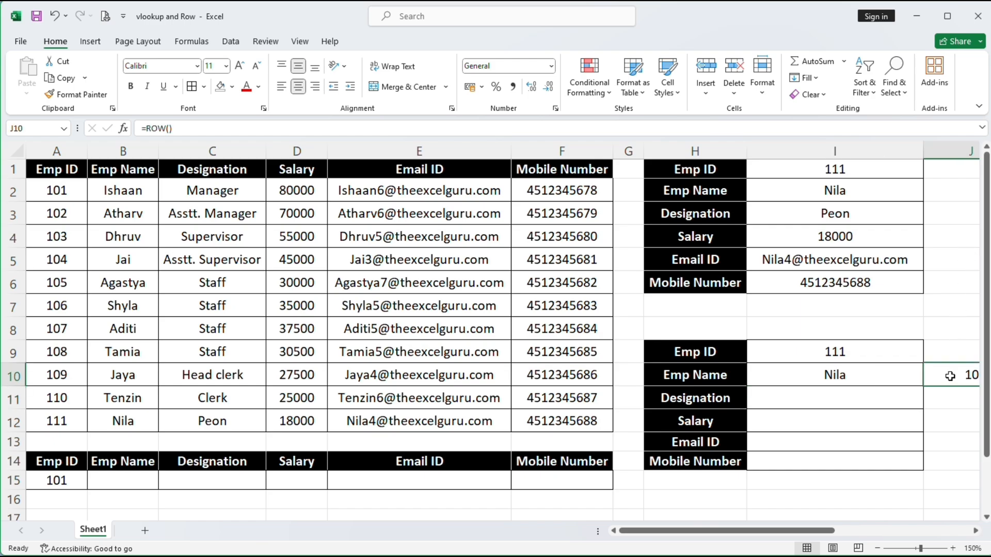
pyautogui.click(325, 126)
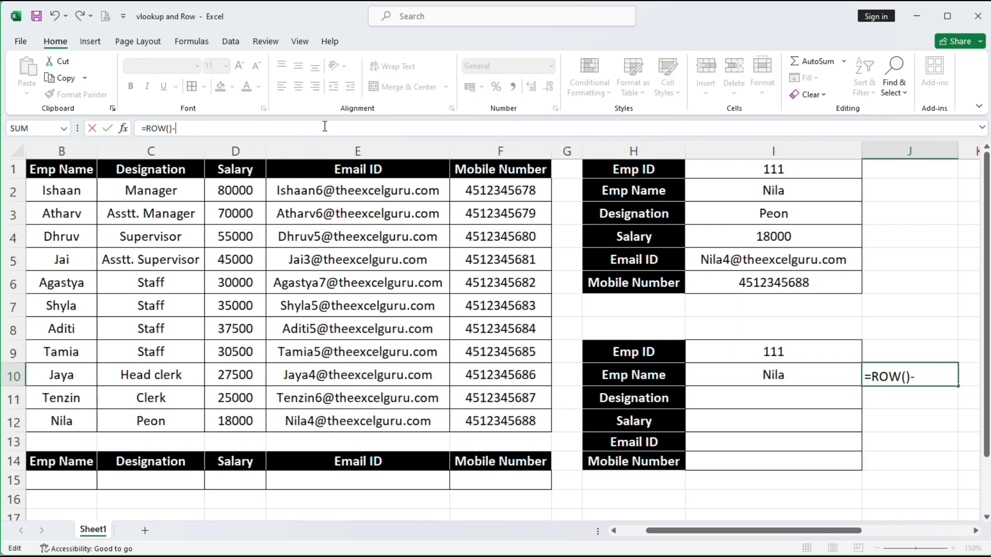
pyautogui.press('Return')
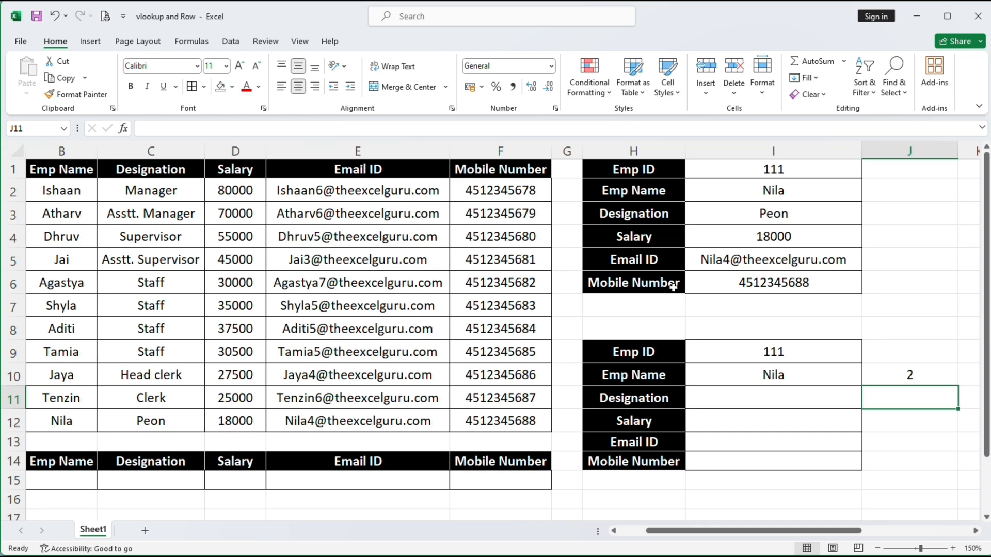
pyautogui.click(937, 376)
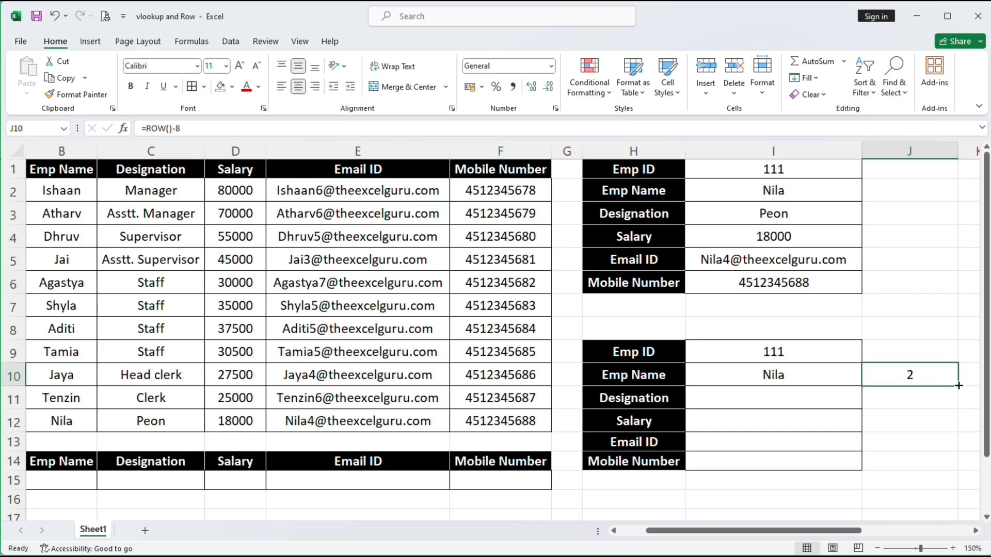
pyautogui.moveTo(959, 386); pyautogui.dragTo(967, 471)
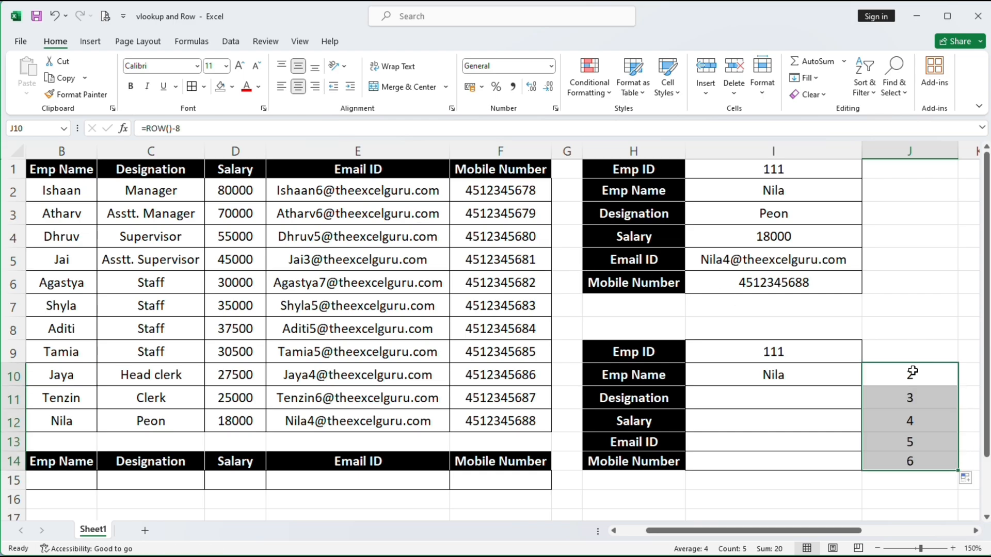
# Fill the I10 lookup down to I14, showing Peon, 18000, email and mobile, then select J10:J14
pyautogui.click(803, 379)
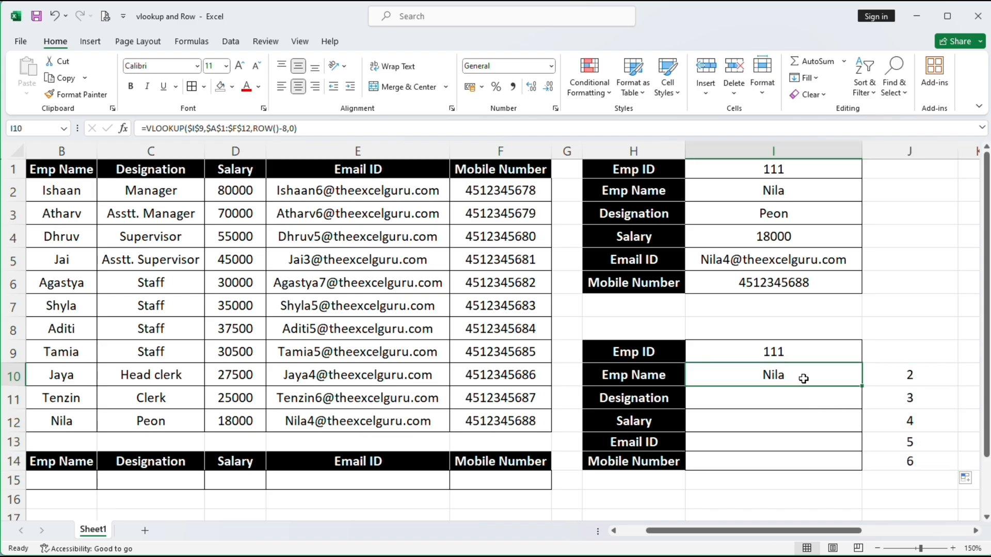
pyautogui.doubleClick(803, 379)
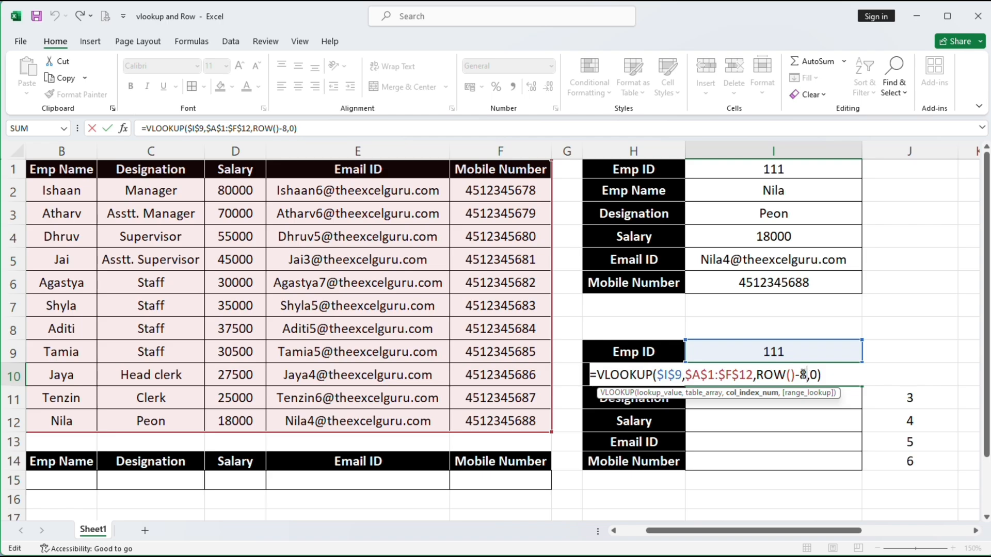
pyautogui.press('Return')
pyautogui.click(804, 375)
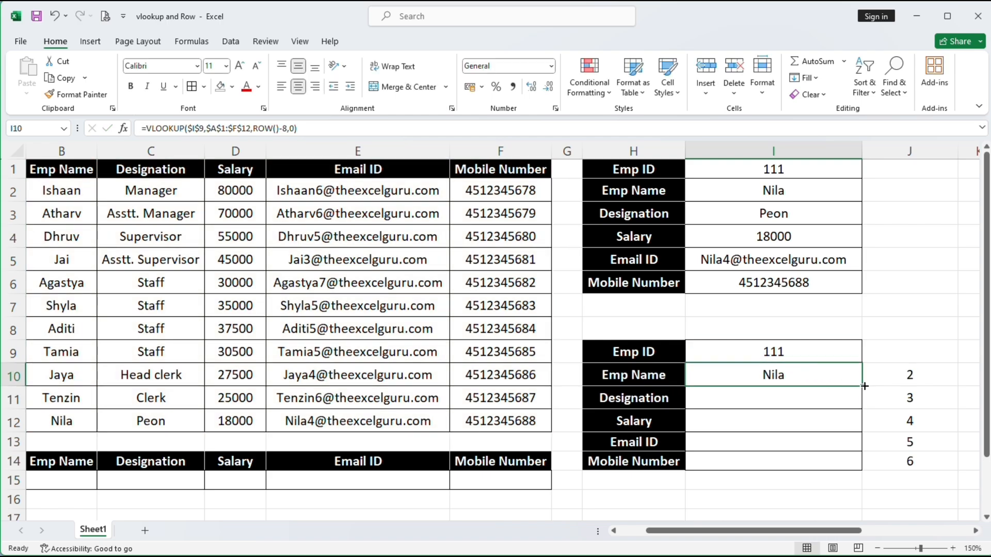
pyautogui.moveTo(864, 386); pyautogui.dragTo(844, 474)
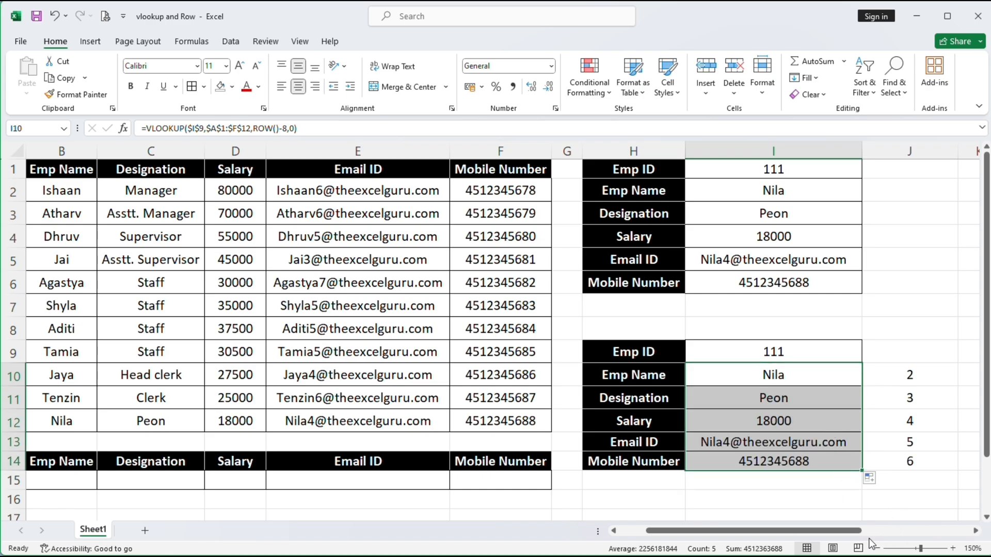
pyautogui.moveTo(844, 530); pyautogui.dragTo(801, 531)
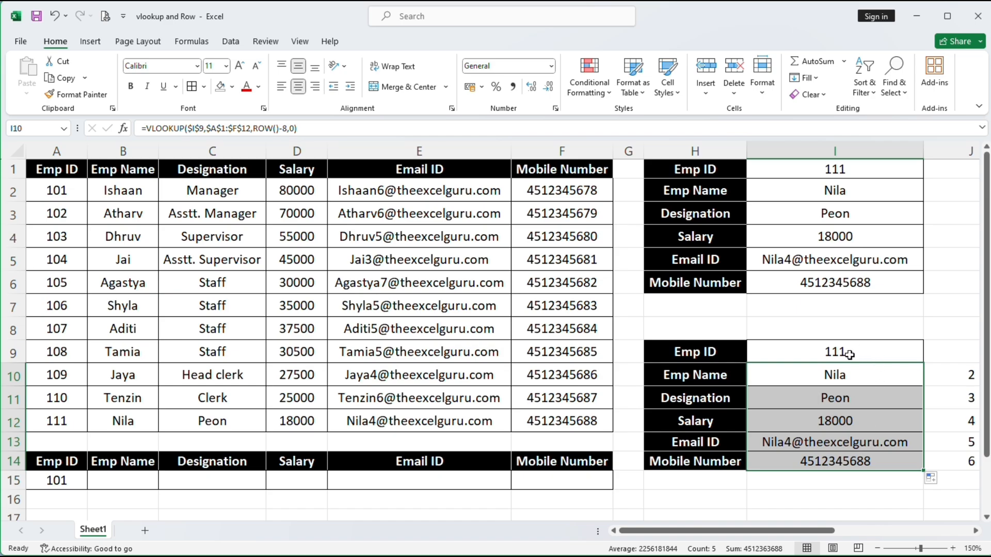
pyautogui.moveTo(954, 376); pyautogui.dragTo(957, 452)
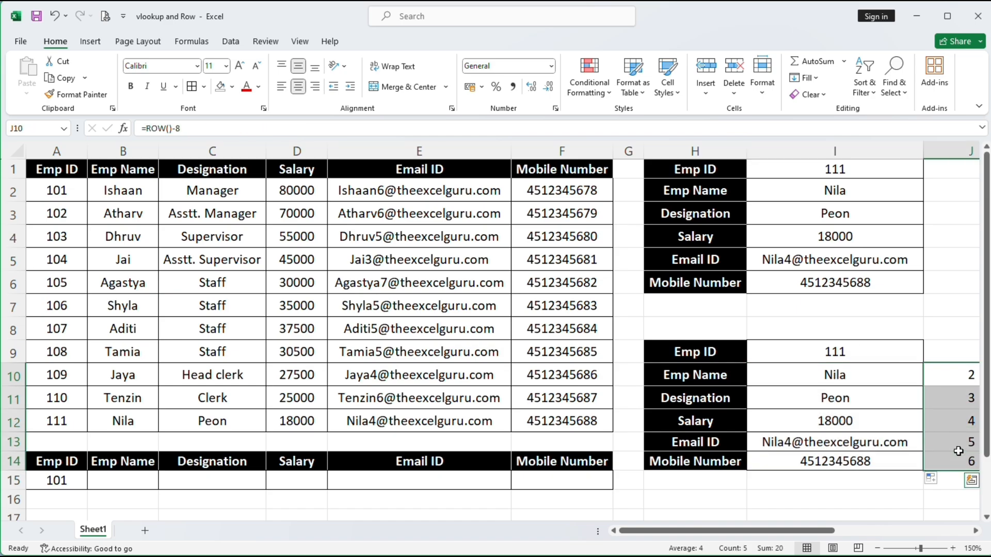
# Clear the old helper numbers 2–6 from column J and rearrange the sheet view
pyautogui.press('Delete')
pyautogui.hscroll(3, 955, 449)
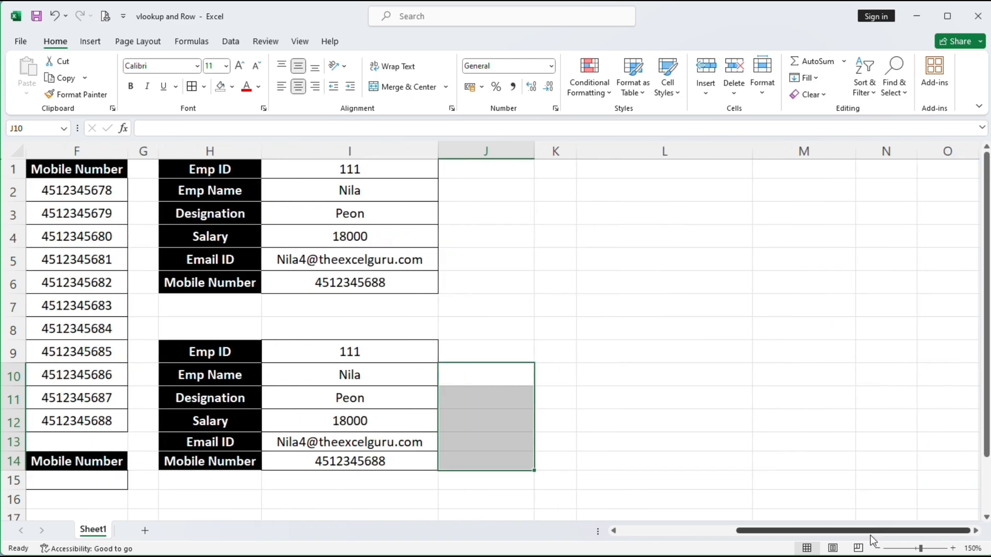
pyautogui.moveTo(874, 536); pyautogui.dragTo(732, 537)
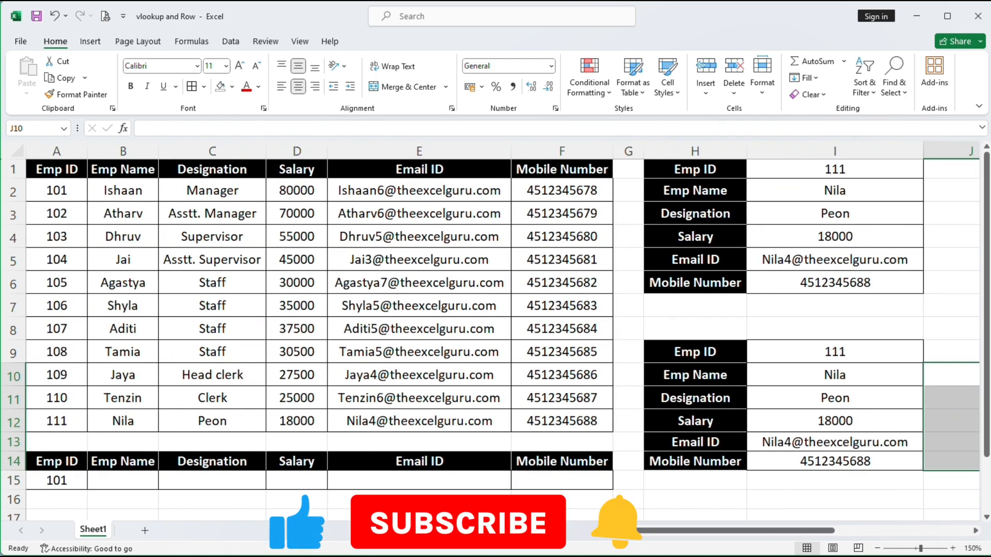
pyautogui.click(958, 327)
pyautogui.moveTo(797, 534); pyautogui.dragTo(831, 534)
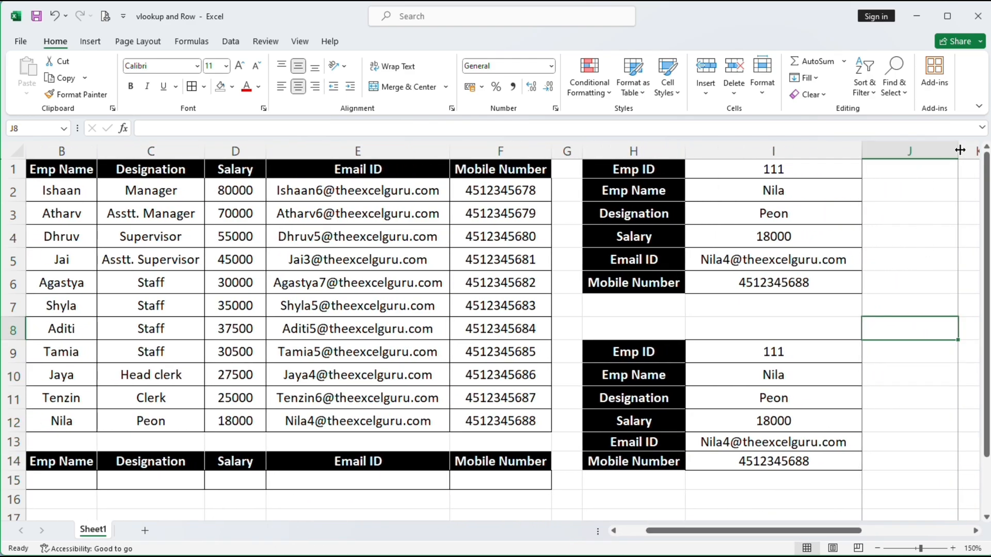
pyautogui.moveTo(958, 151); pyautogui.dragTo(898, 154)
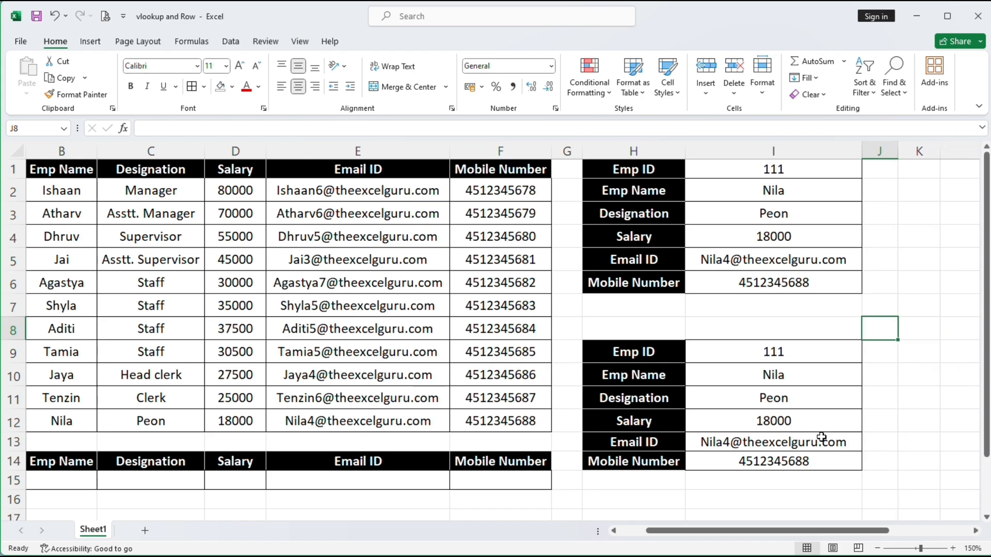
pyautogui.moveTo(838, 531); pyautogui.dragTo(826, 537)
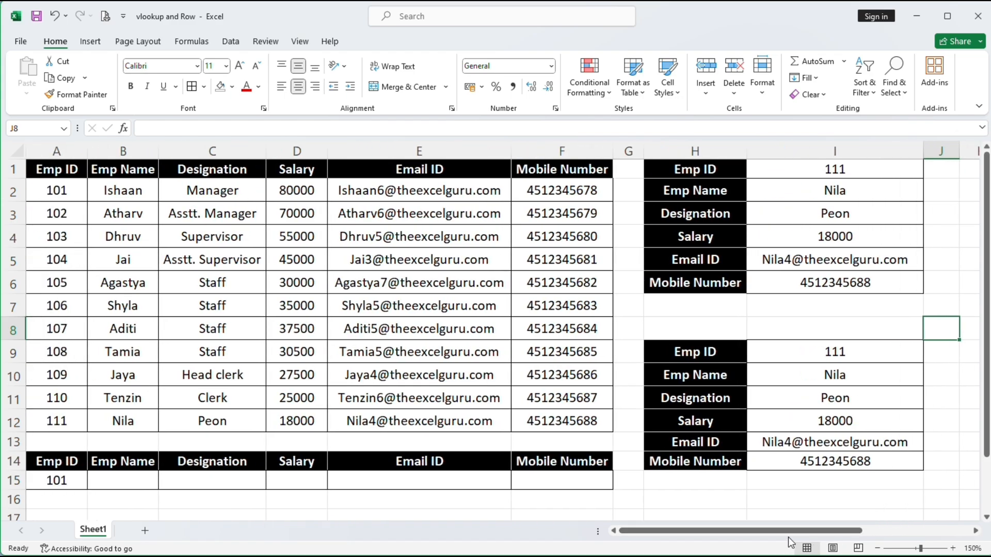
# Enter the column numbers 2, 3, 4, 5, 6 in J10:J14, then select the panel's old results
pyautogui.click(942, 381)
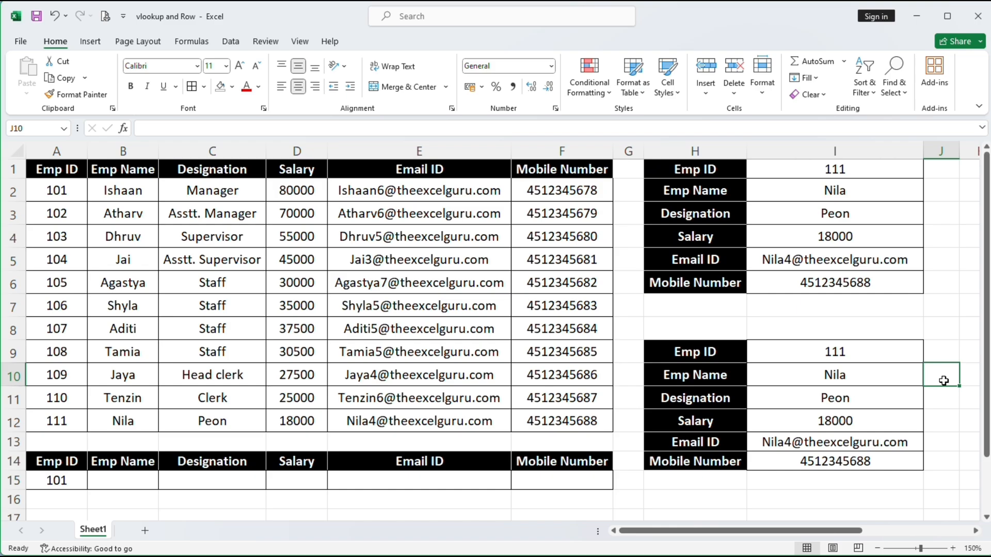
pyautogui.write('2')
pyautogui.press('Return')
pyautogui.write('3')
pyautogui.press('Return')
pyautogui.write('4')
pyautogui.press('Return')
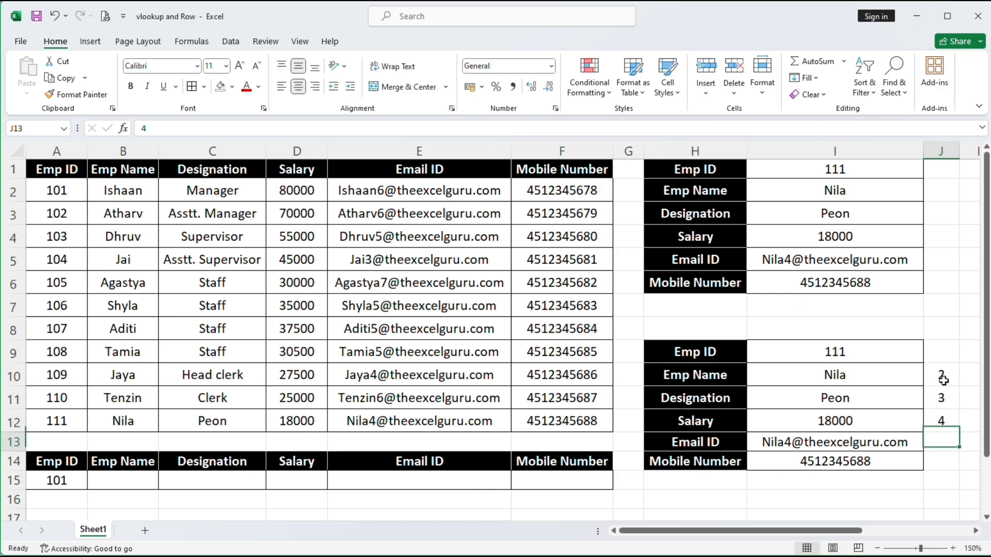
pyautogui.write('5')
pyautogui.press('Return')
pyautogui.write('6')
pyautogui.press('Return')
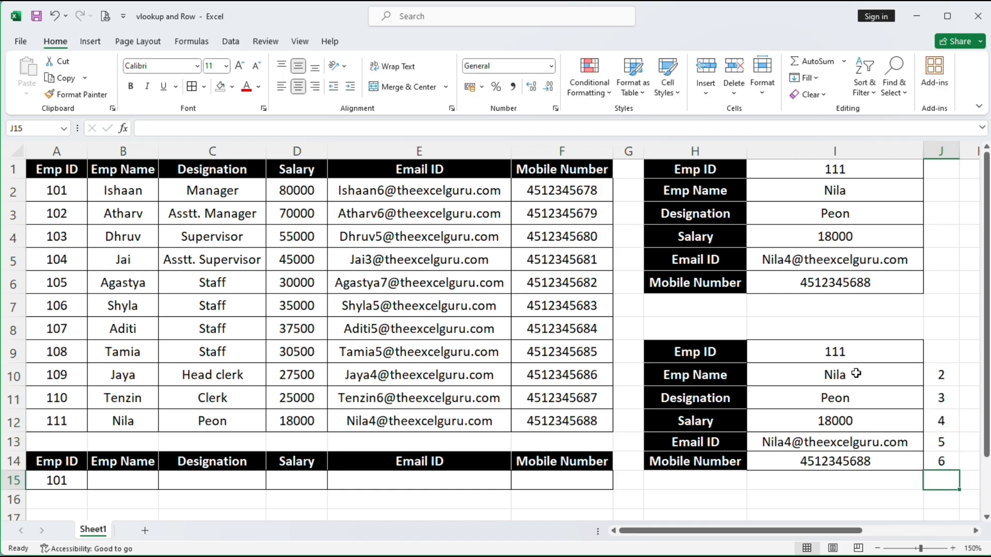
pyautogui.moveTo(807, 380); pyautogui.dragTo(818, 455)
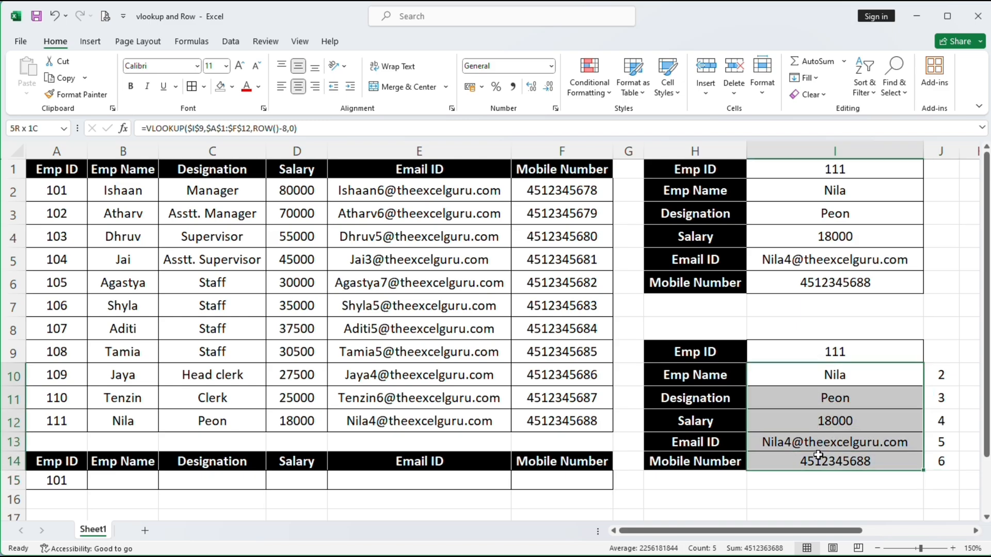
# Clear I10:I14 and enter =VLOOKUP($I$9,$A$1:$F$12,J10,0) in I10
pyautogui.press('Delete')
pyautogui.click(822, 381)
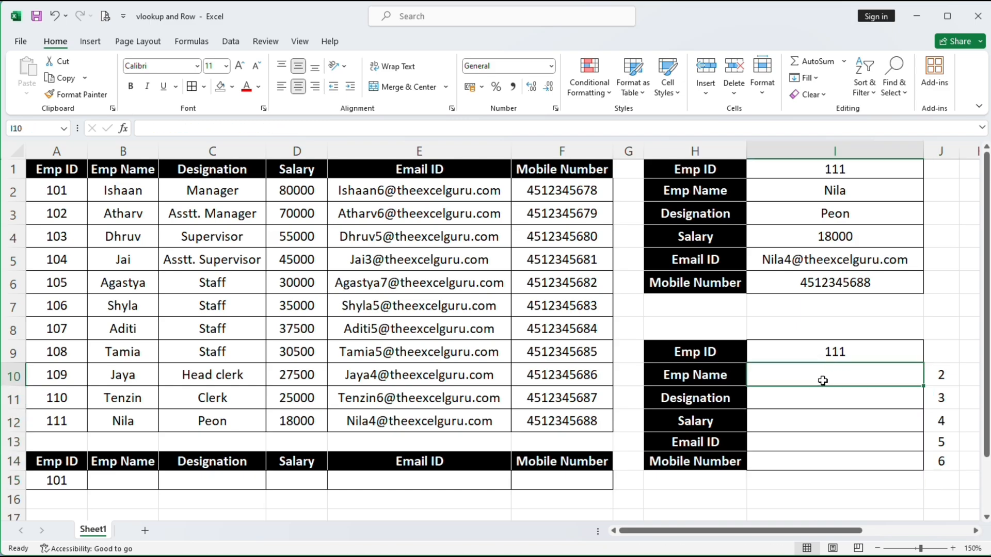
pyautogui.write('=')
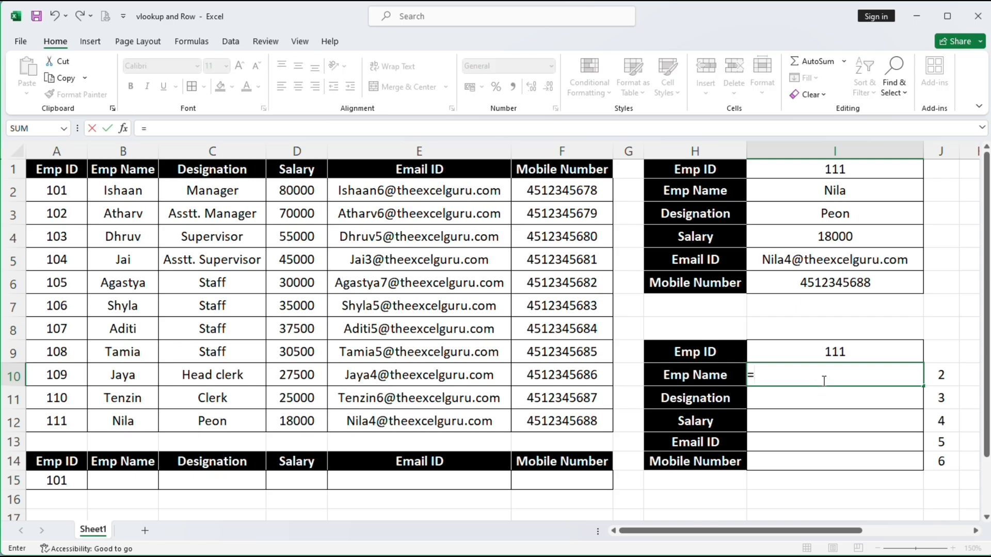
pyautogui.write('vl')
pyautogui.press('Tab')
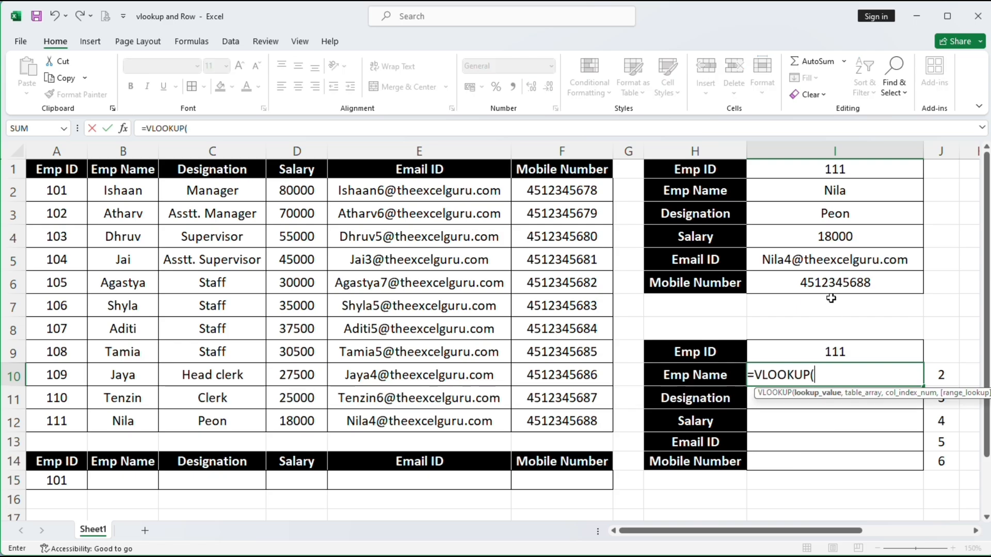
pyautogui.click(819, 356)
pyautogui.press('F4')
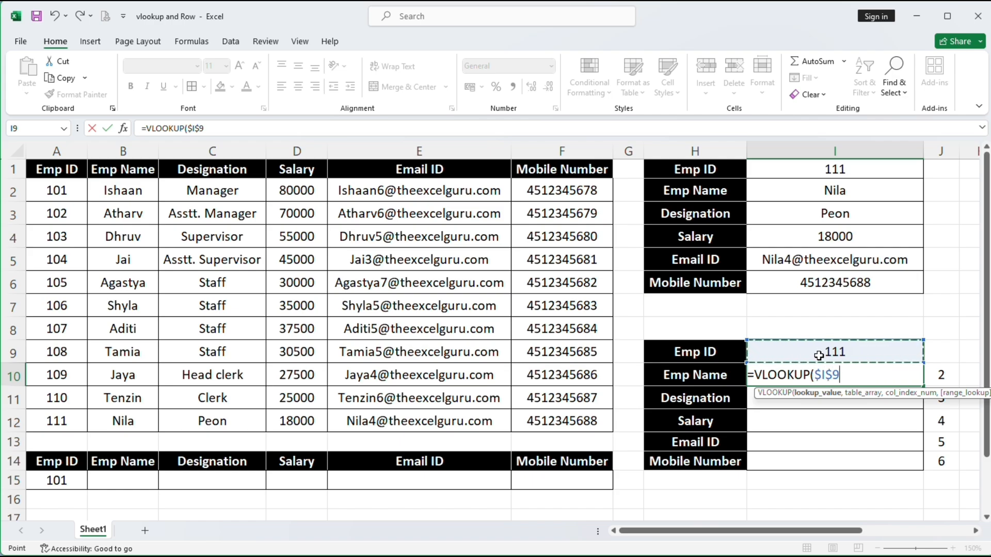
pyautogui.write(',')
pyautogui.moveTo(56, 165); pyautogui.dragTo(520, 416)
pyautogui.press('F4')
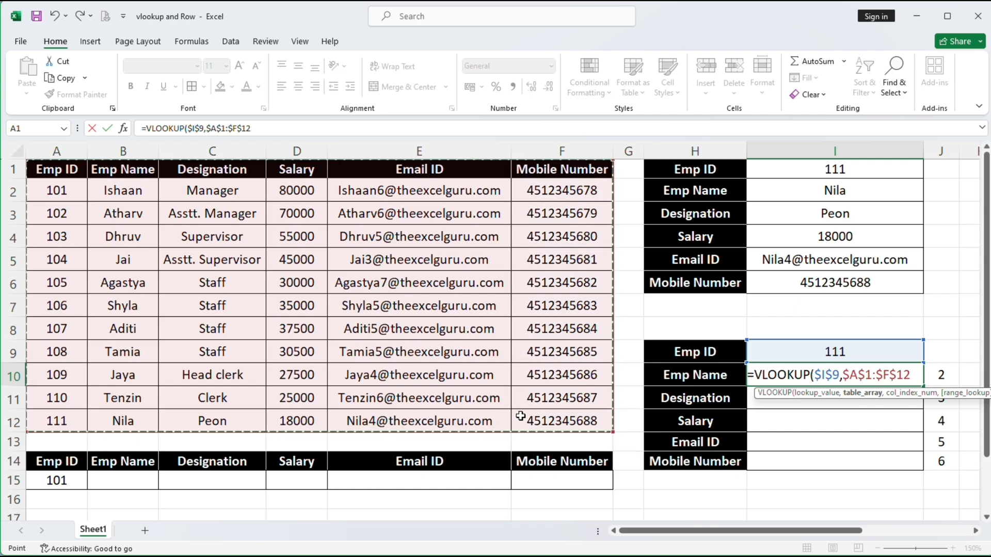
pyautogui.write(',')
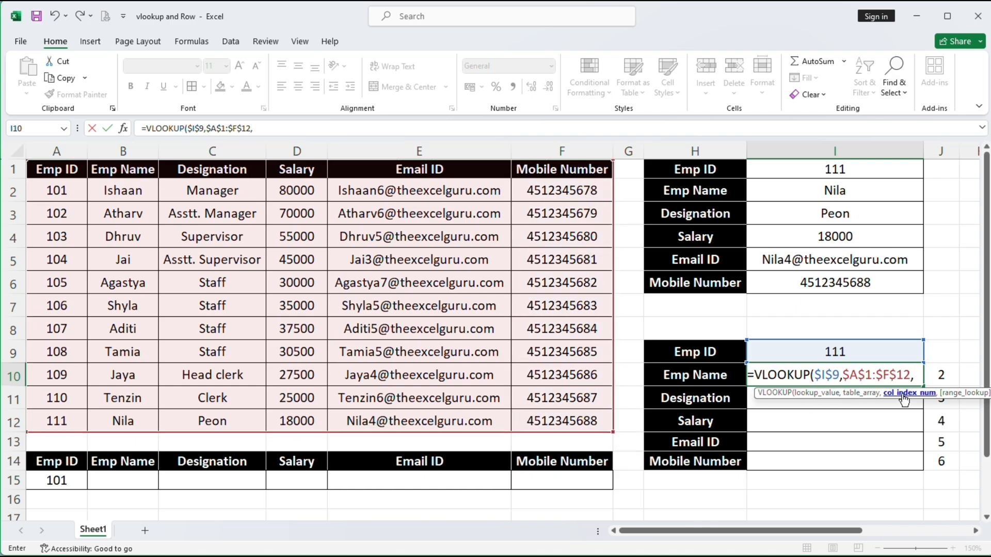
pyautogui.click(944, 375)
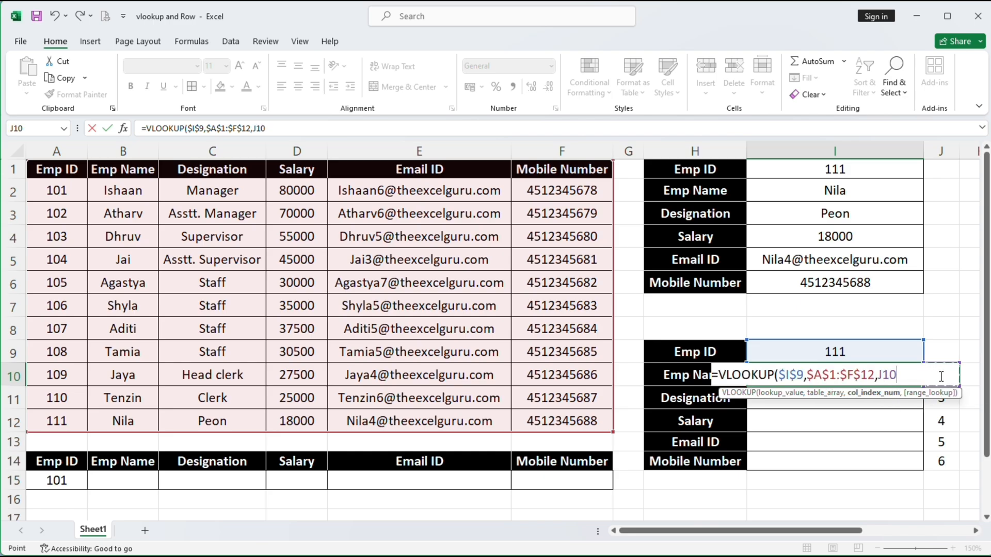
pyautogui.write(',')
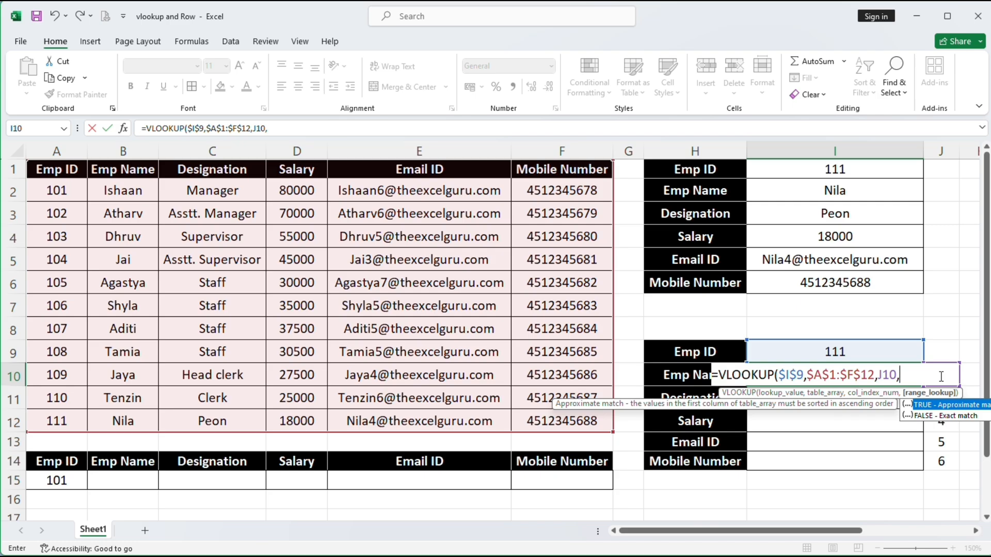
pyautogui.write('0)')
pyautogui.press('Return')
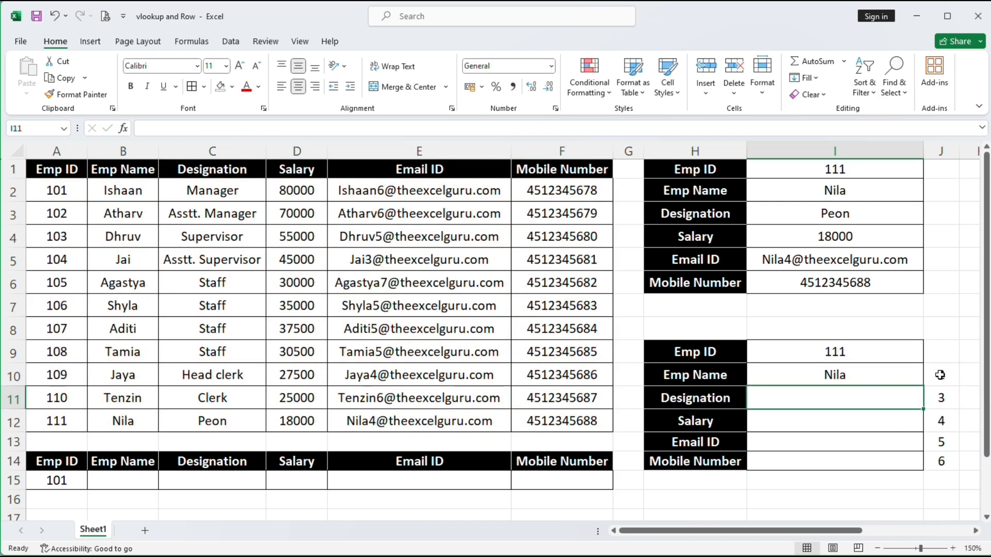
# Fill the J-indexed lookup down to I14 and change the Emp ID in I9 to 101
pyautogui.click(879, 369)
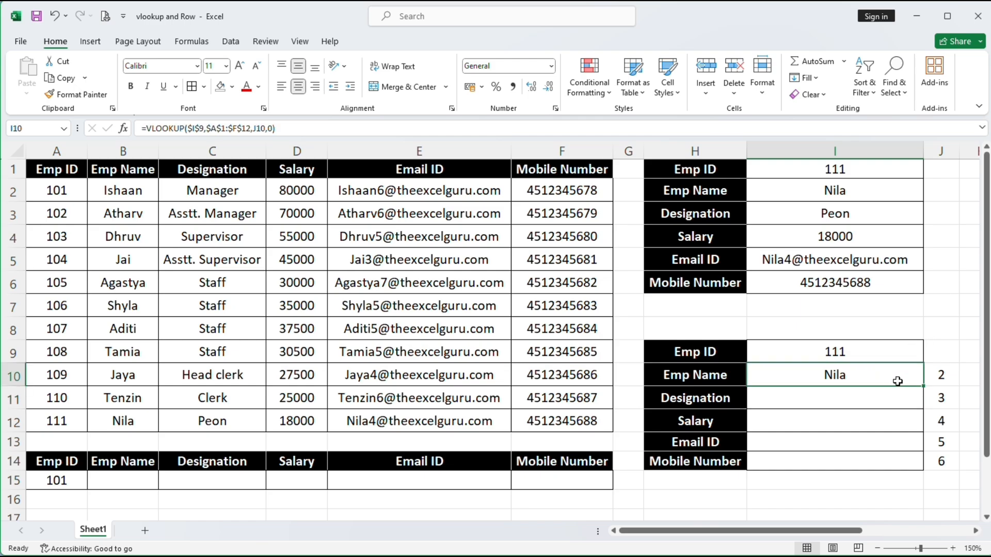
pyautogui.moveTo(923, 386); pyautogui.dragTo(921, 463)
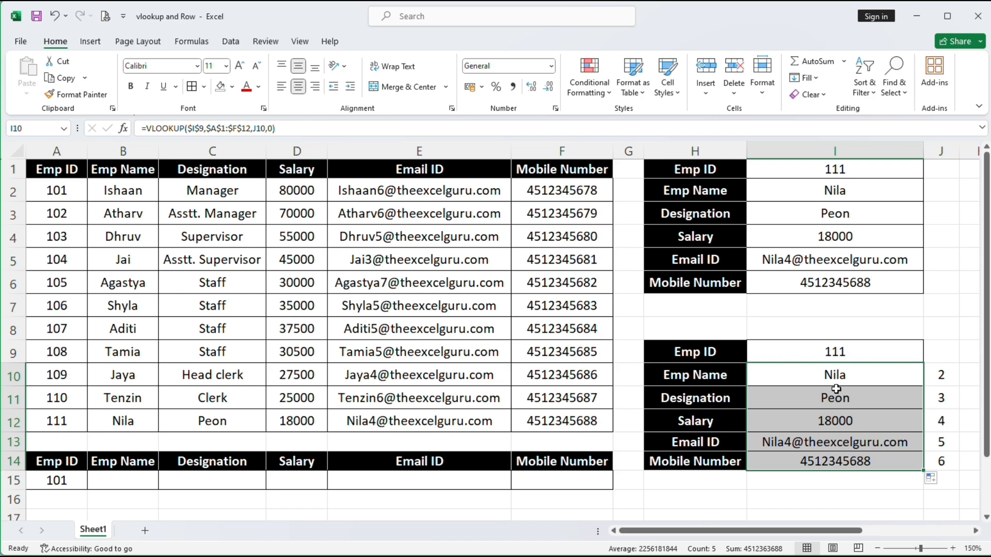
pyautogui.click(827, 353)
pyautogui.write('101')
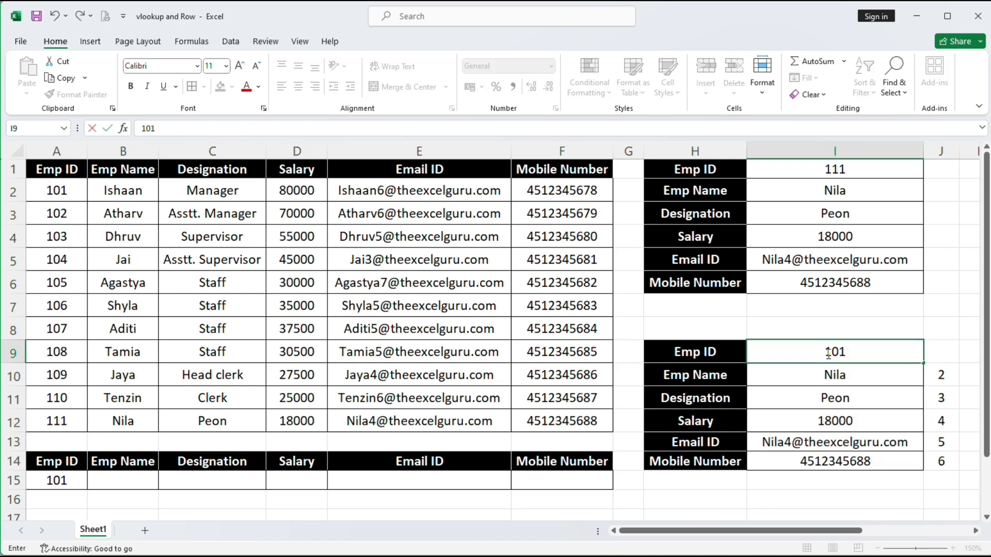
pyautogui.press('Return')
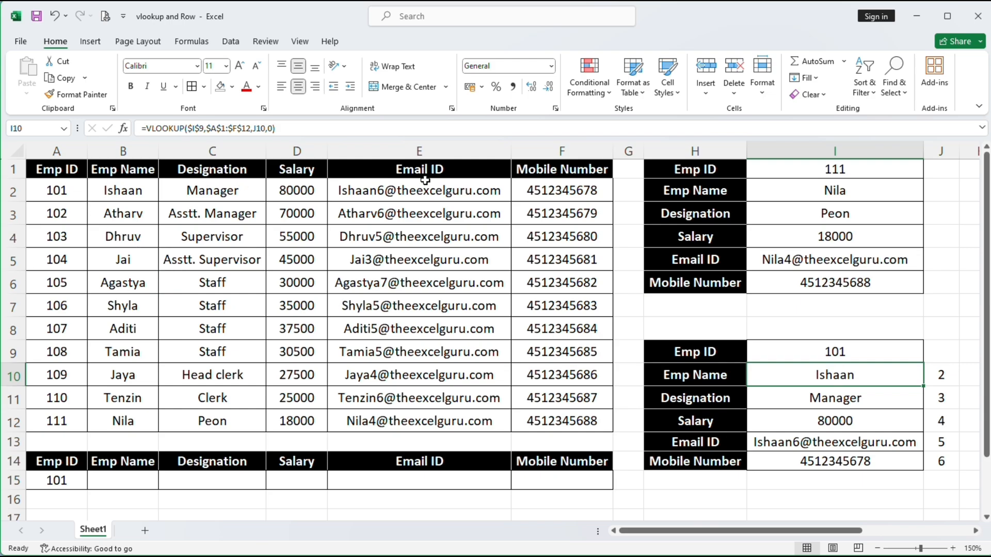
# Compare with employee 101's table row and inspect the Salary, Designation and Mobile Number formulas
pyautogui.moveTo(537, 191); pyautogui.dragTo(82, 194)
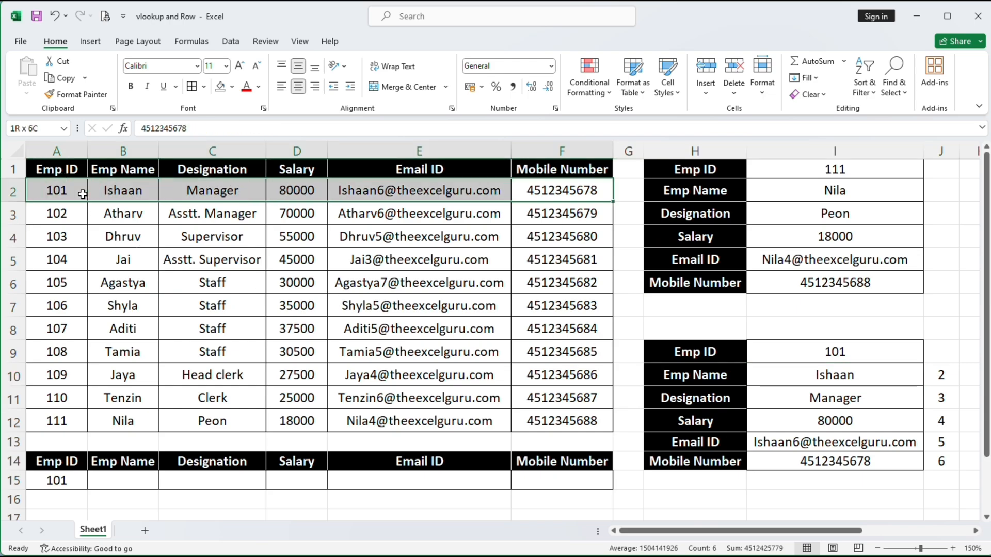
pyautogui.click(873, 420)
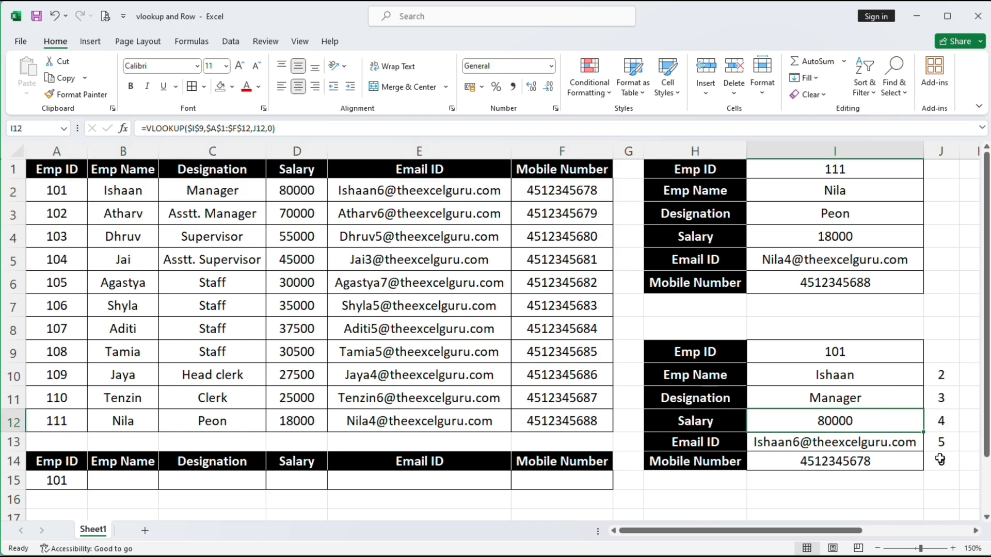
pyautogui.click(872, 400)
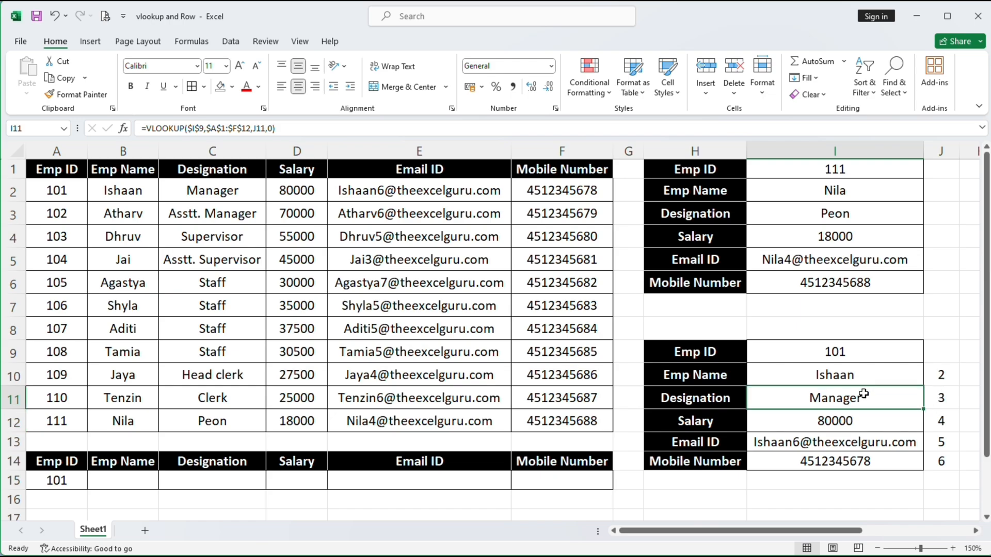
pyautogui.doubleClick(861, 396)
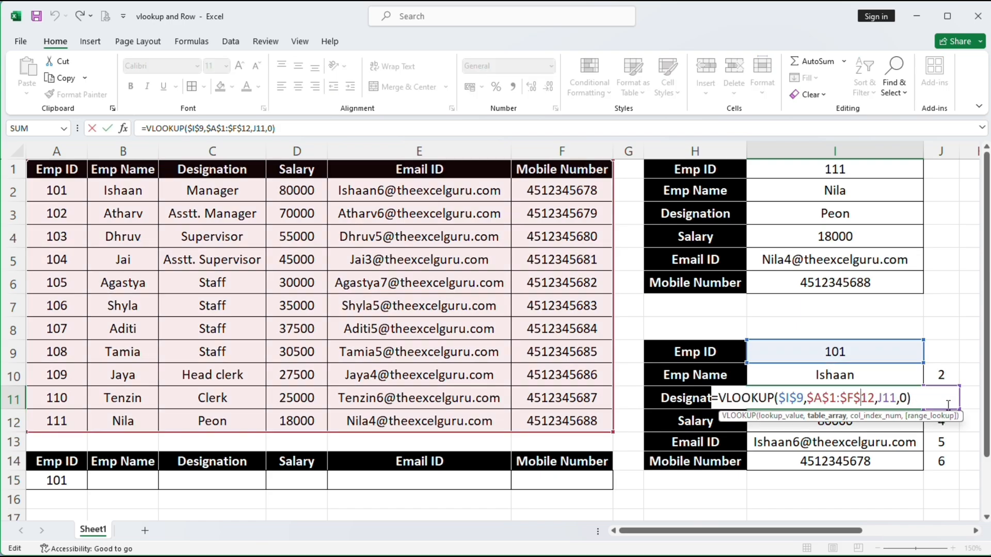
pyautogui.press('Return')
pyautogui.click(937, 463)
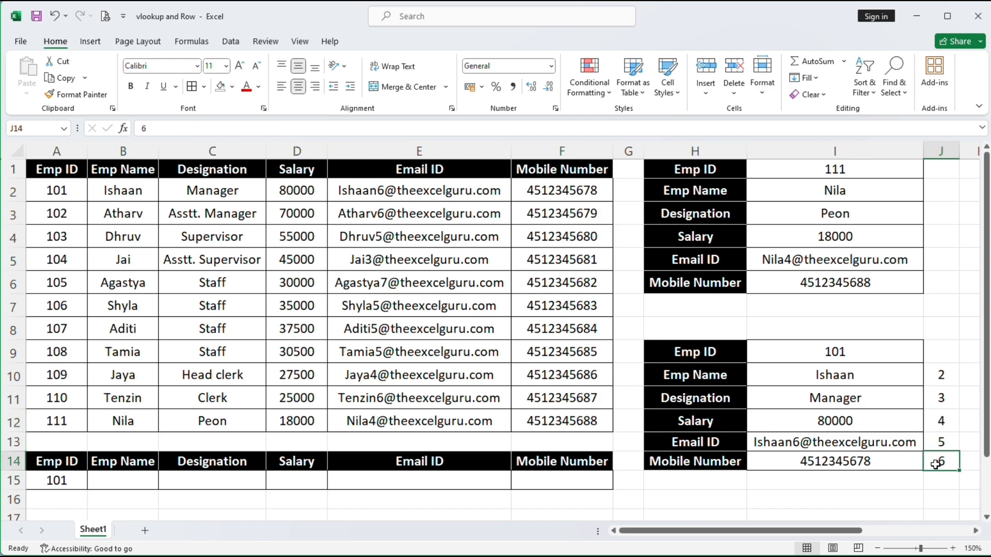
pyautogui.click(881, 462)
pyautogui.doubleClick(881, 461)
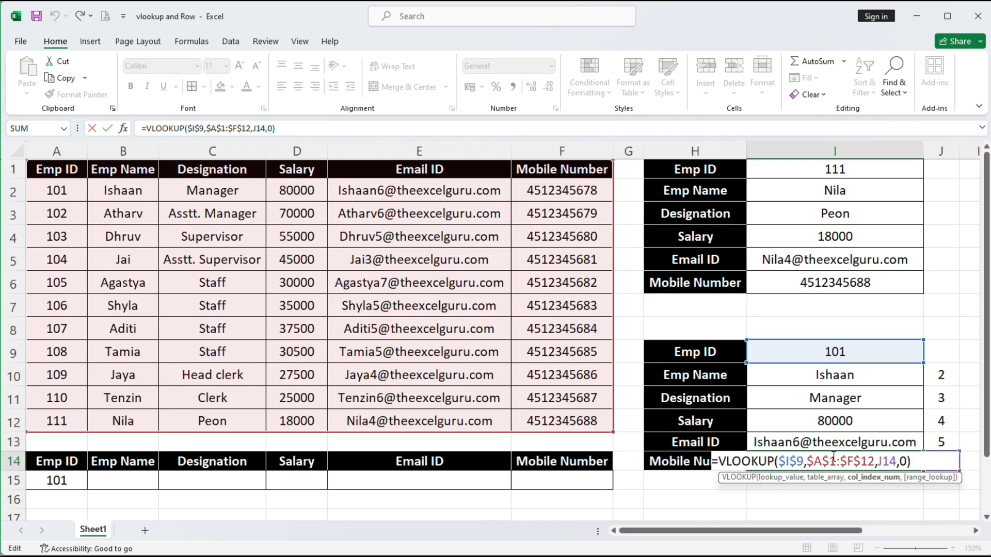
pyautogui.press('Return')
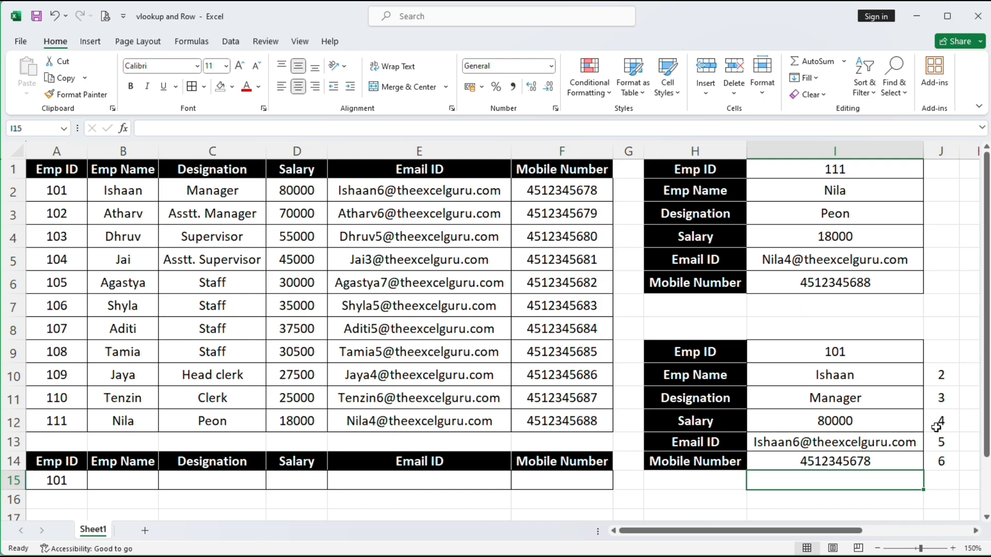
pyautogui.click(936, 427)
pyautogui.press('Delete')
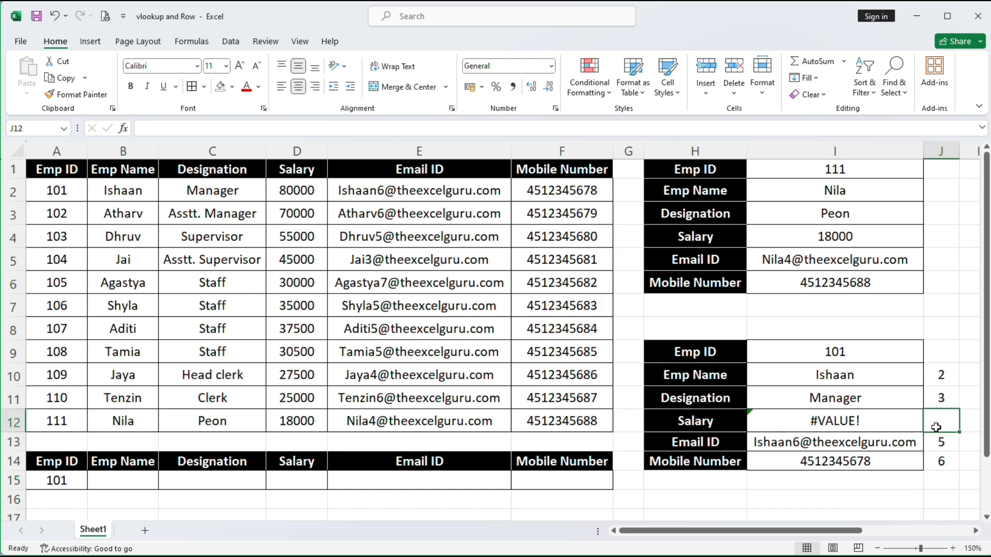
pyautogui.click(932, 378)
pyautogui.press('Delete')
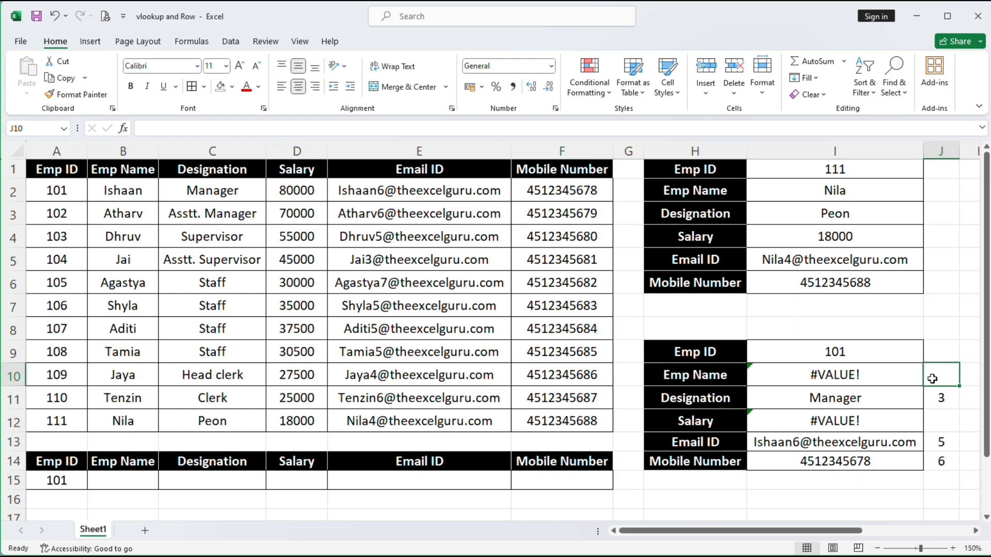
pyautogui.write('2')
pyautogui.press('Return')
pyautogui.press('Return')
pyautogui.write('4')
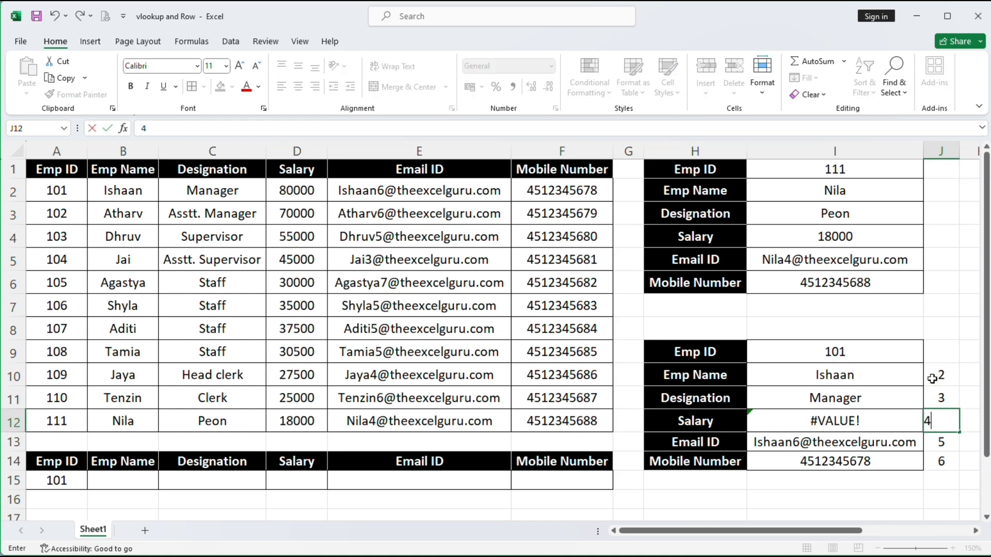
pyautogui.press('Return')
# Hide helper column J, then unhide it again
pyautogui.rightClick(935, 150)
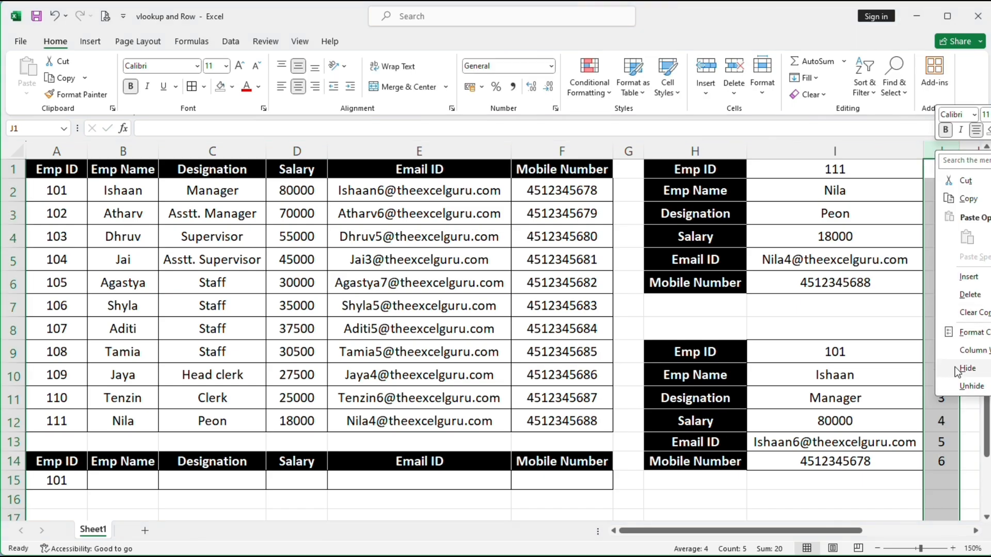
pyautogui.click(956, 370)
pyautogui.click(874, 383)
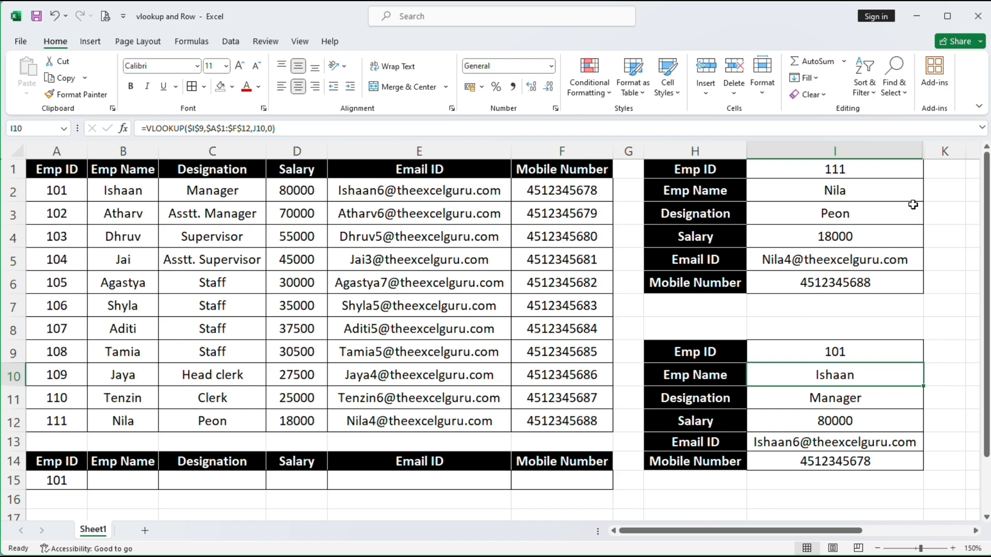
pyautogui.moveTo(917, 150); pyautogui.dragTo(932, 147)
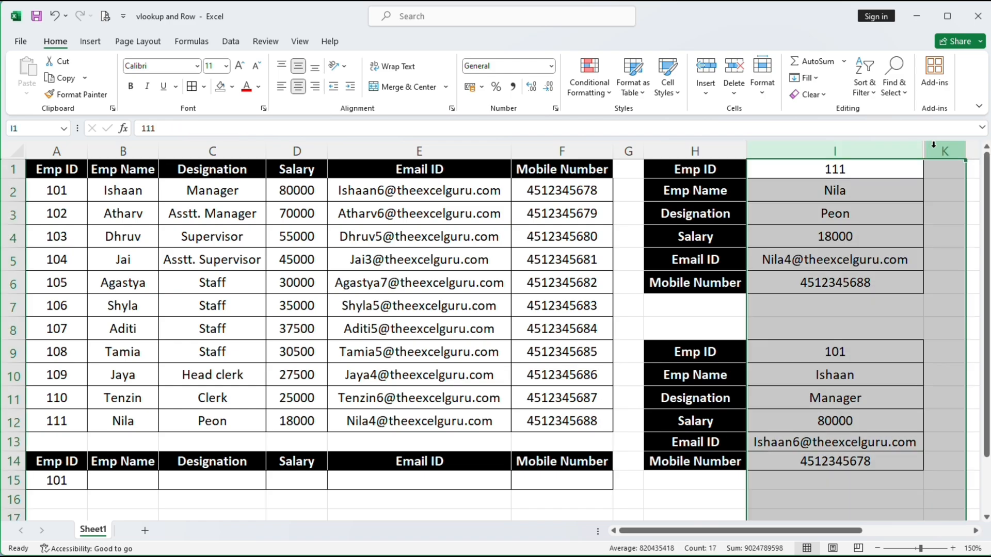
pyautogui.rightClick(933, 144)
pyautogui.click(959, 388)
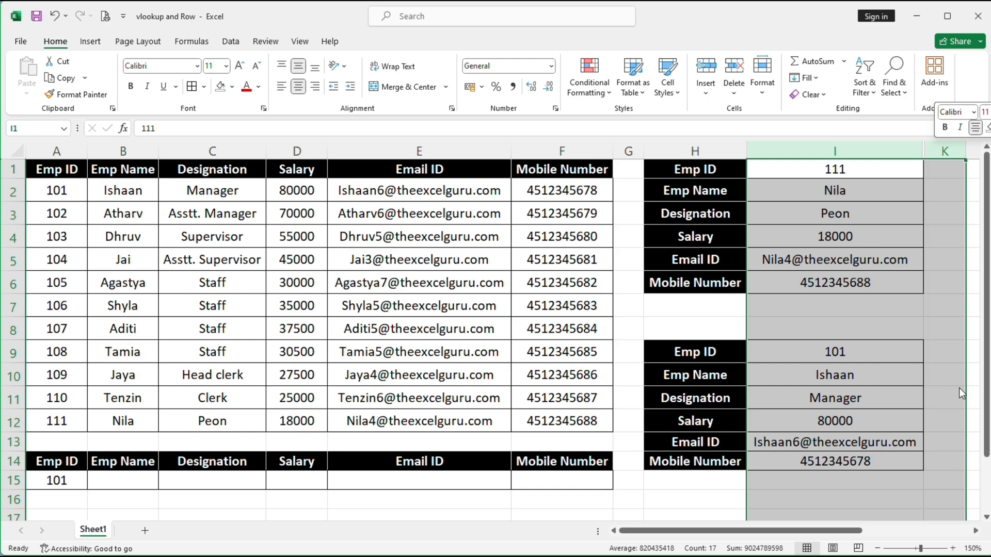
pyautogui.click(938, 410)
# Make the helper numbers 2–6 white, then undo the change
pyautogui.moveTo(940, 375); pyautogui.dragTo(946, 458)
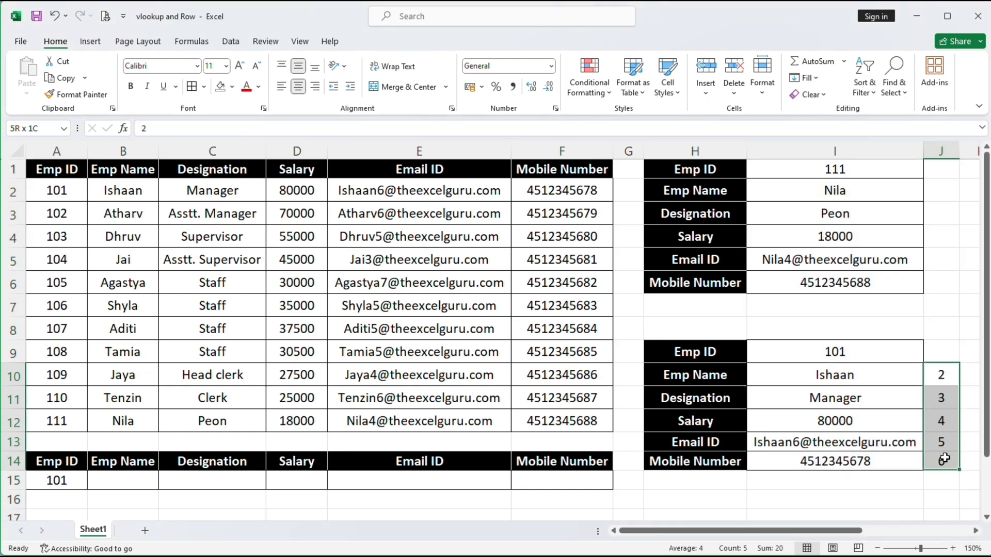
pyautogui.click(258, 86)
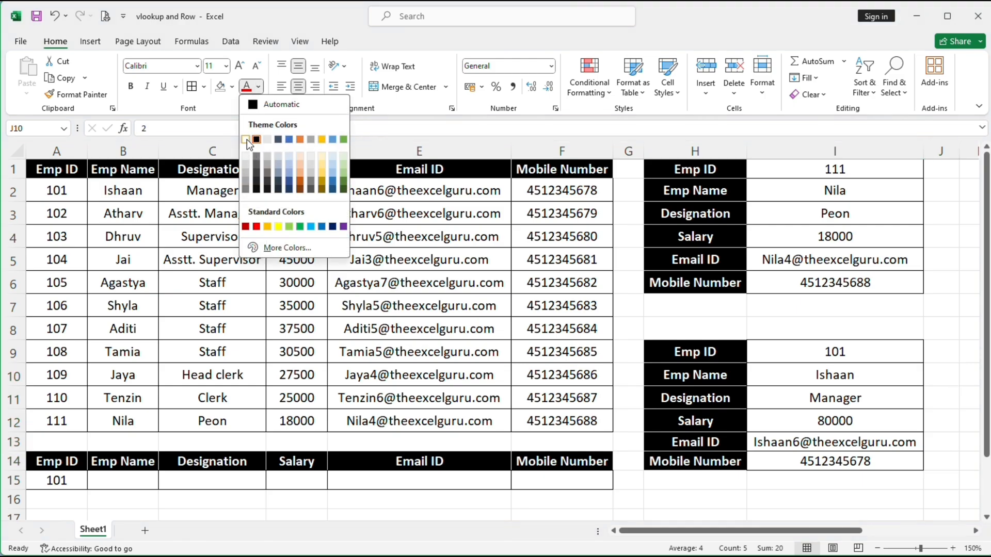
pyautogui.click(246, 140)
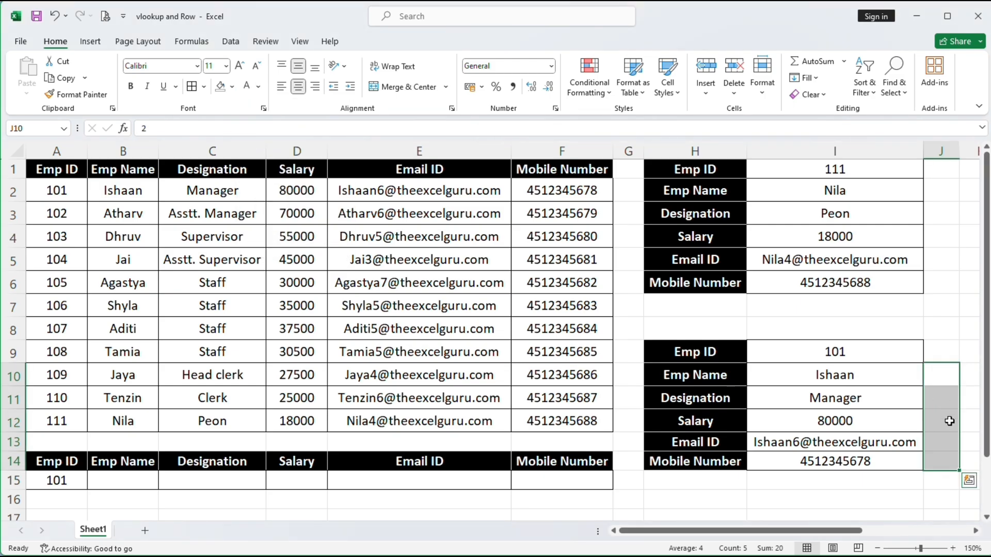
pyautogui.click(948, 329)
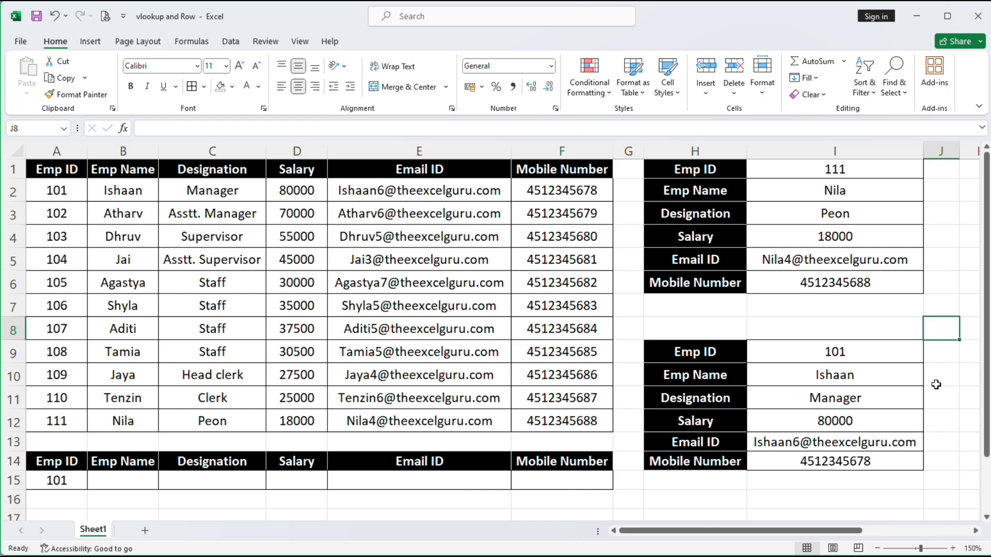
pyautogui.hotkey('ctrl', 'z')
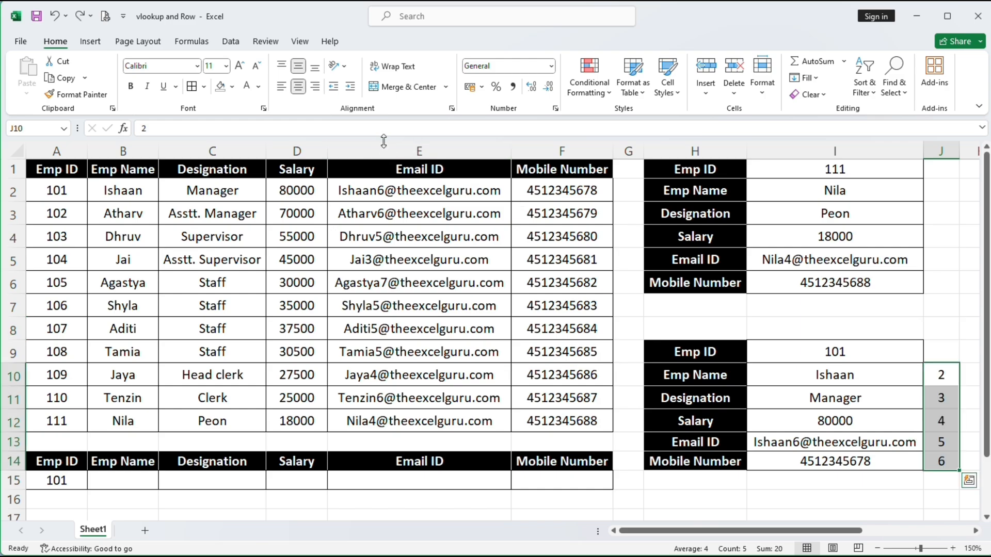
pyautogui.click(870, 372)
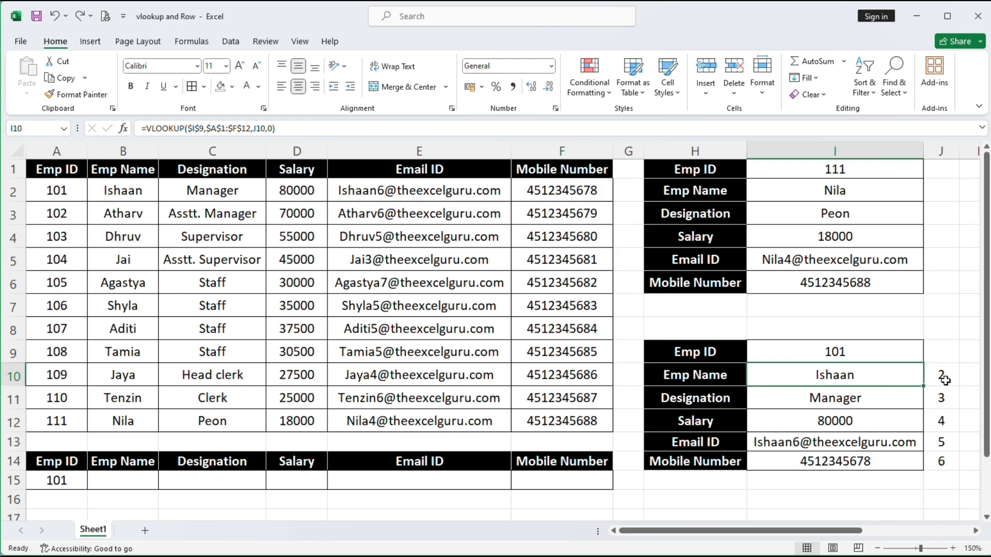
# Delete the helper numbers in J10:J14 and the lookup formulas in I10:I14
pyautogui.moveTo(943, 380); pyautogui.dragTo(945, 459)
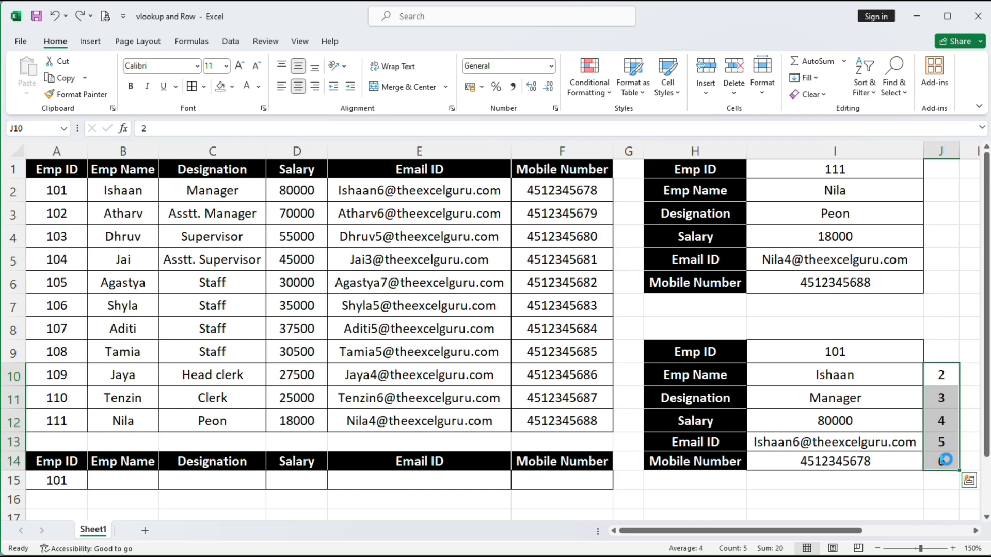
pyautogui.press('Delete')
pyautogui.moveTo(867, 380); pyautogui.dragTo(876, 452)
pyautogui.press('Delete')
# Start a VLOOKUP in I10 with $I$9 as lookup value and $A$1:$F$12 as table
pyautogui.click(852, 380)
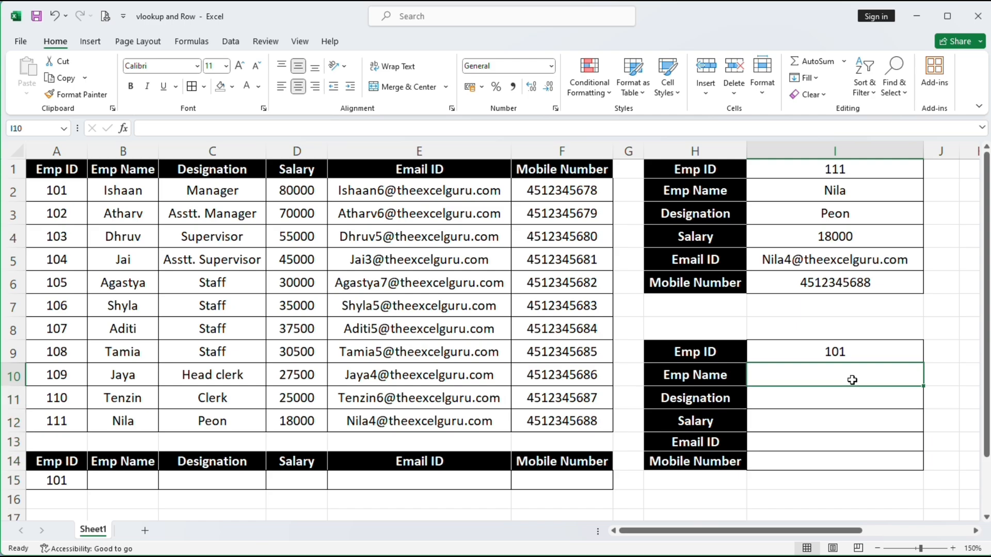
pyautogui.write('=vl')
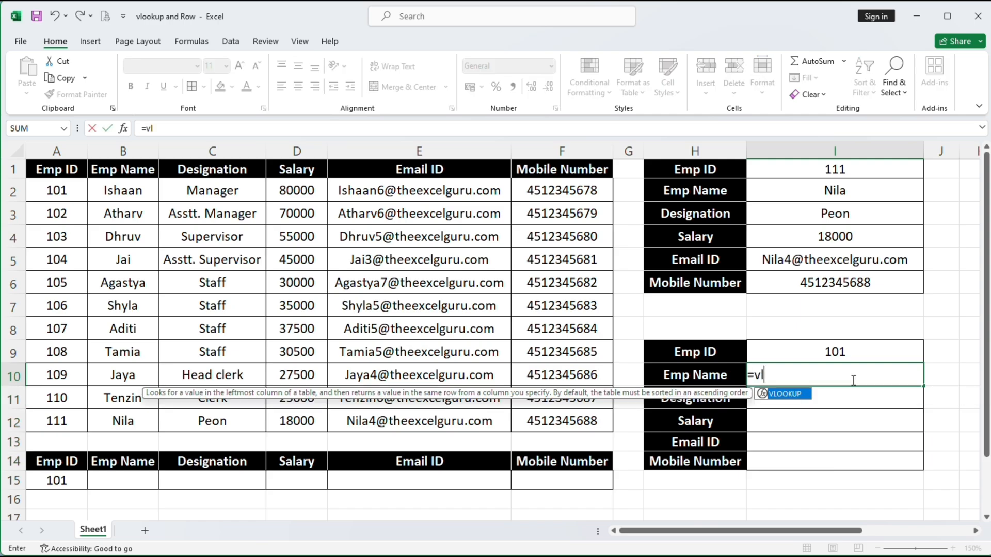
pyautogui.press('Tab')
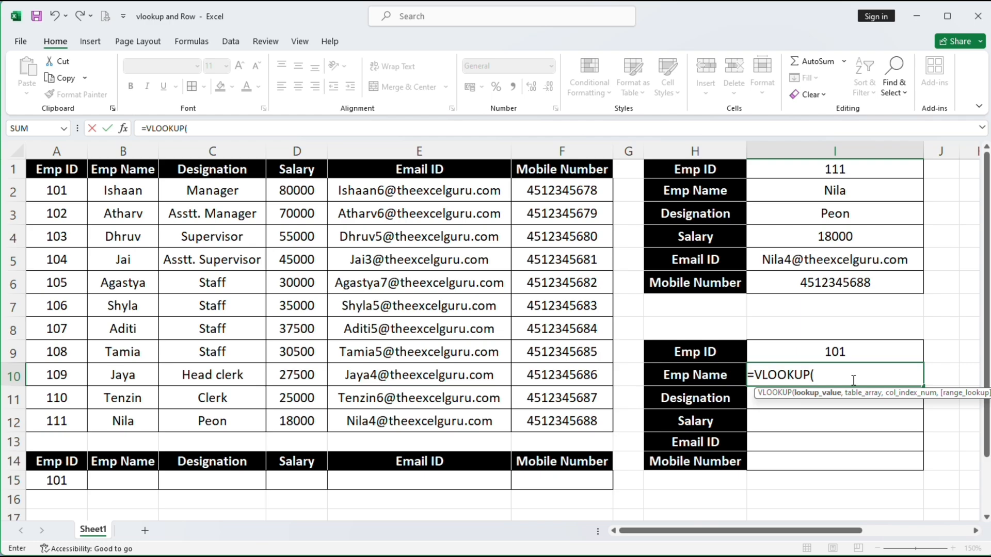
pyautogui.click(832, 353)
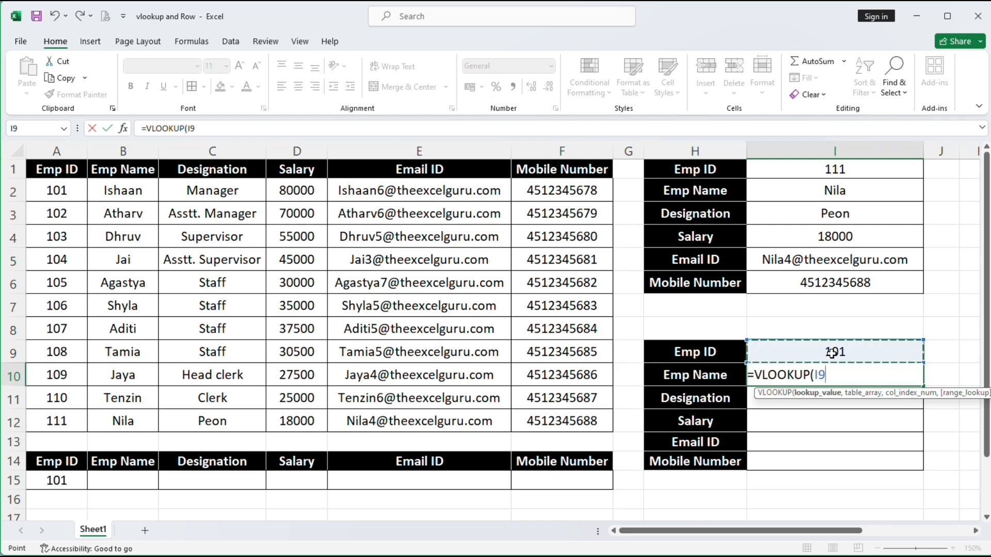
pyautogui.press('F4')
pyautogui.write(',')
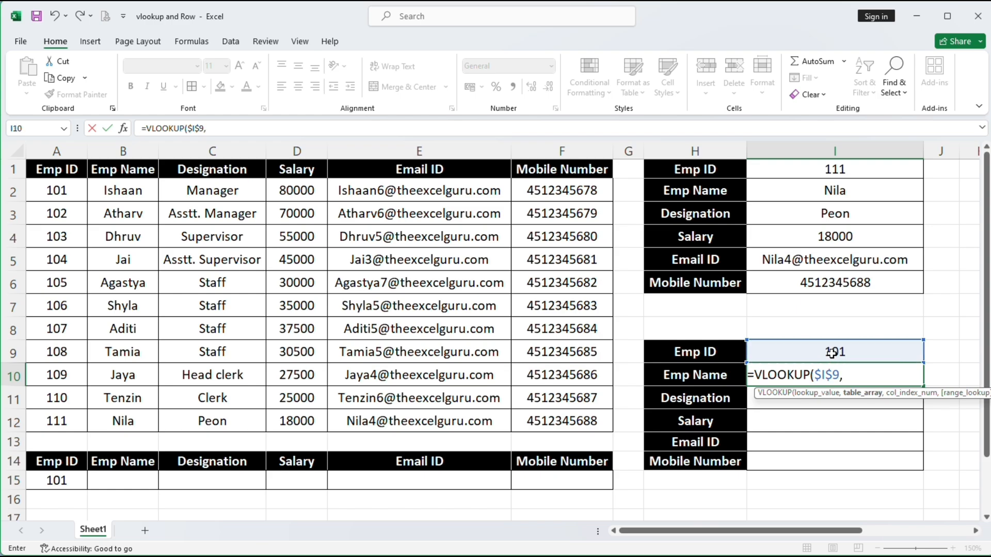
pyautogui.moveTo(64, 169); pyautogui.dragTo(539, 419)
pyautogui.press('F4')
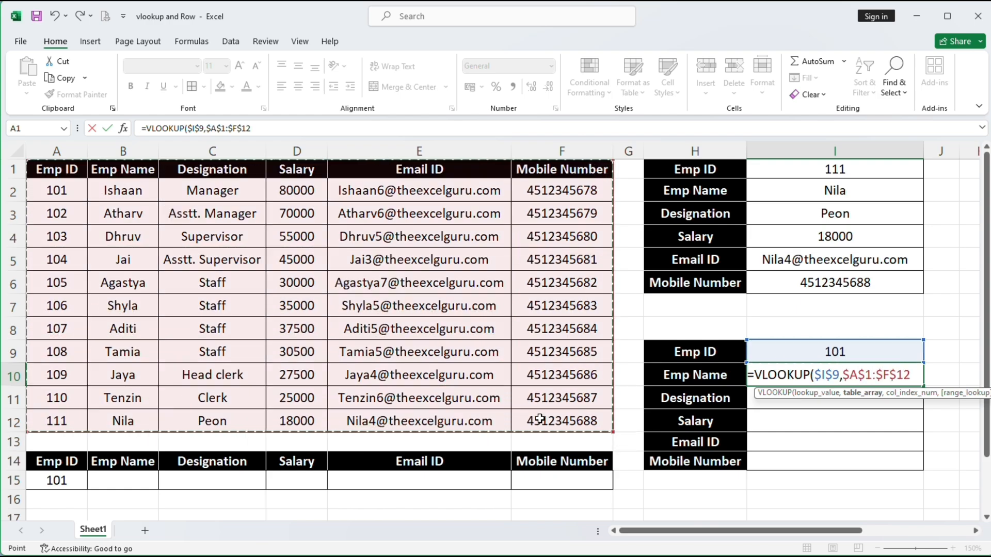
# Add ROWS($H$9:H10) as the column index and type the closing ,0)
pyautogui.write(',')
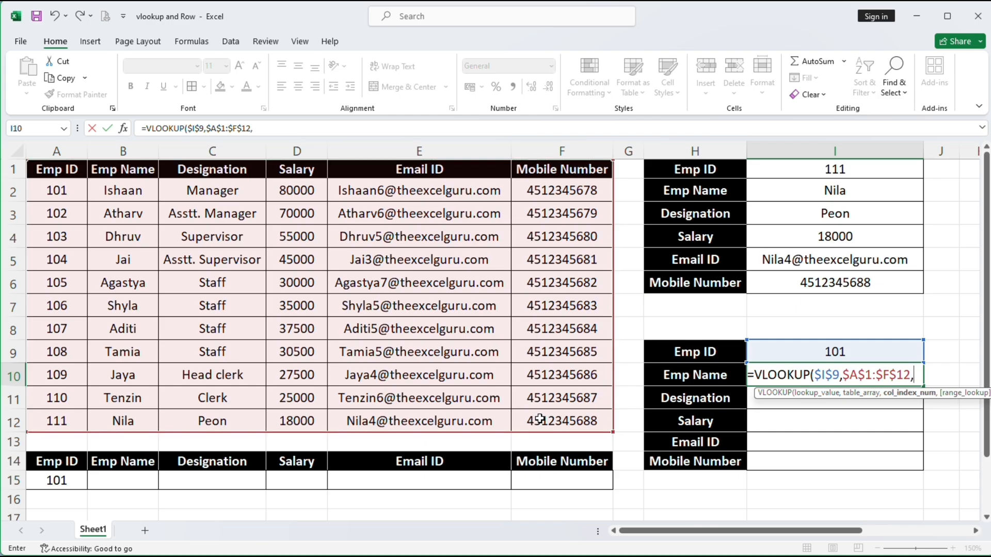
pyautogui.write('rows')
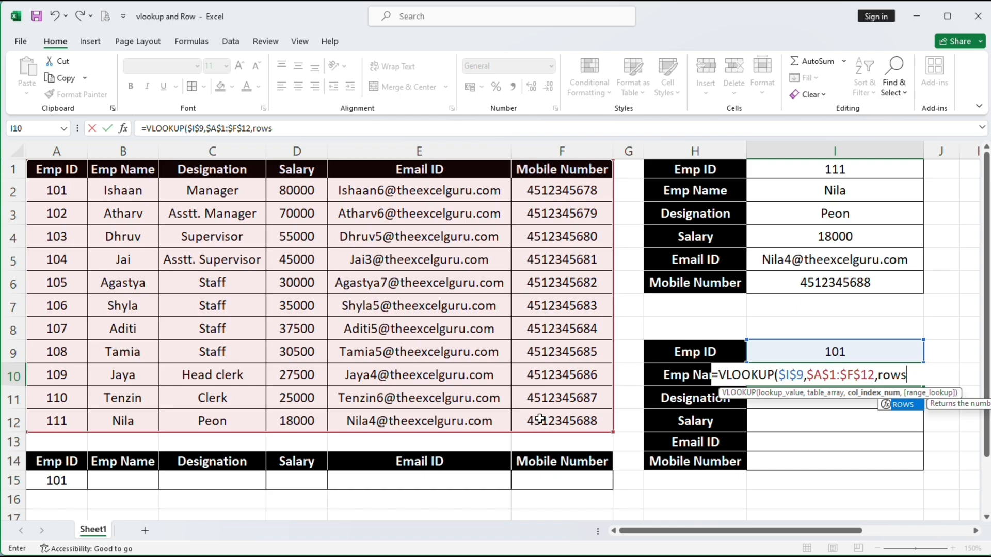
pyautogui.write('(')
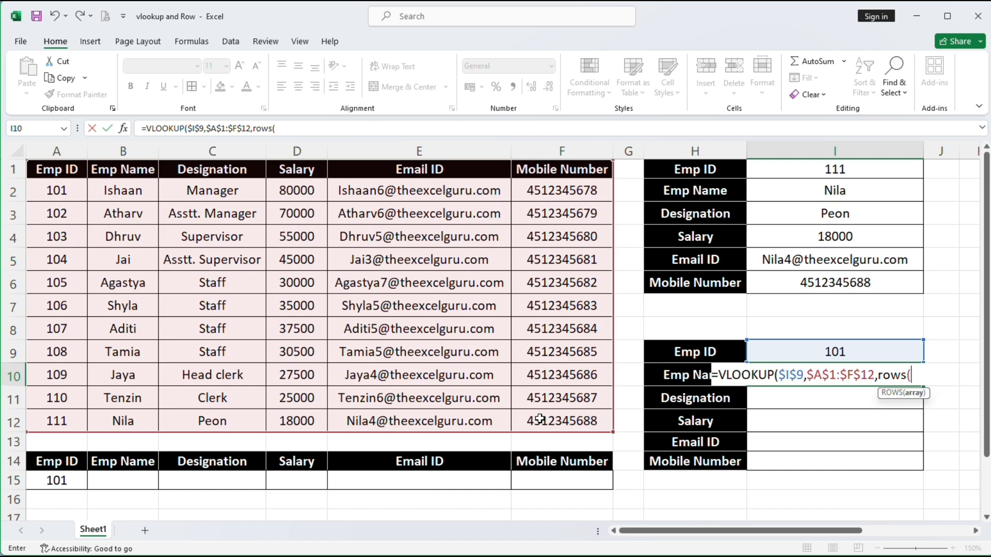
pyautogui.click(685, 354)
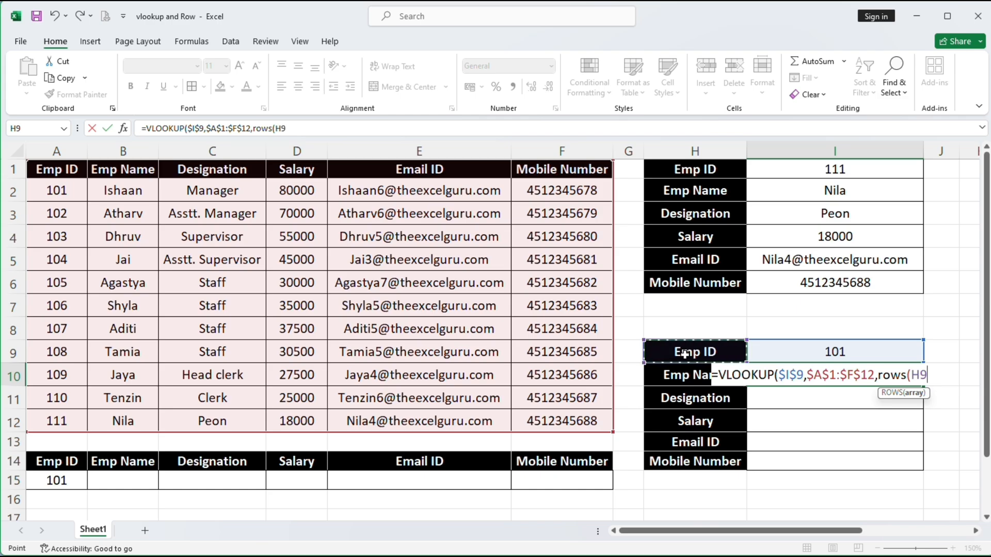
pyautogui.press('F8')
pyautogui.click(682, 376)
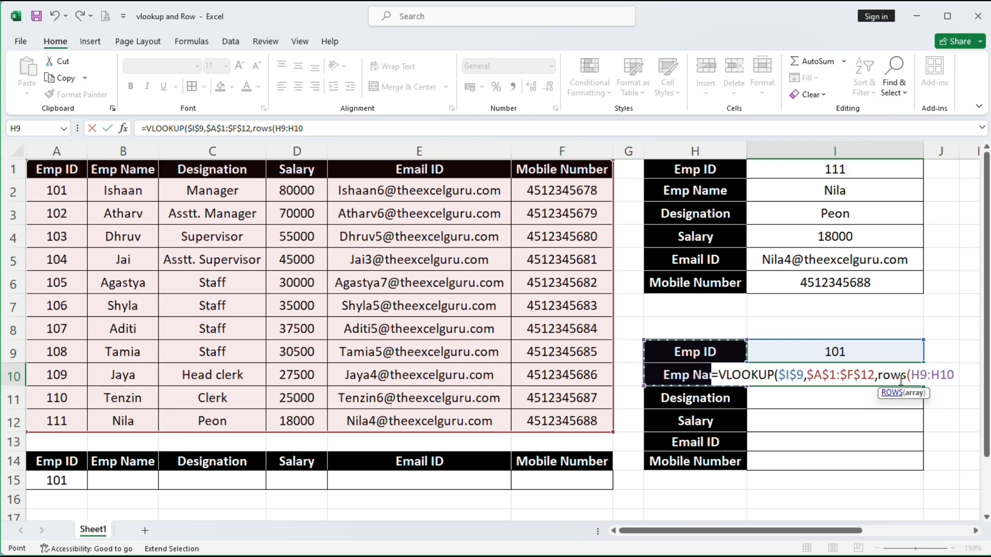
pyautogui.write(')')
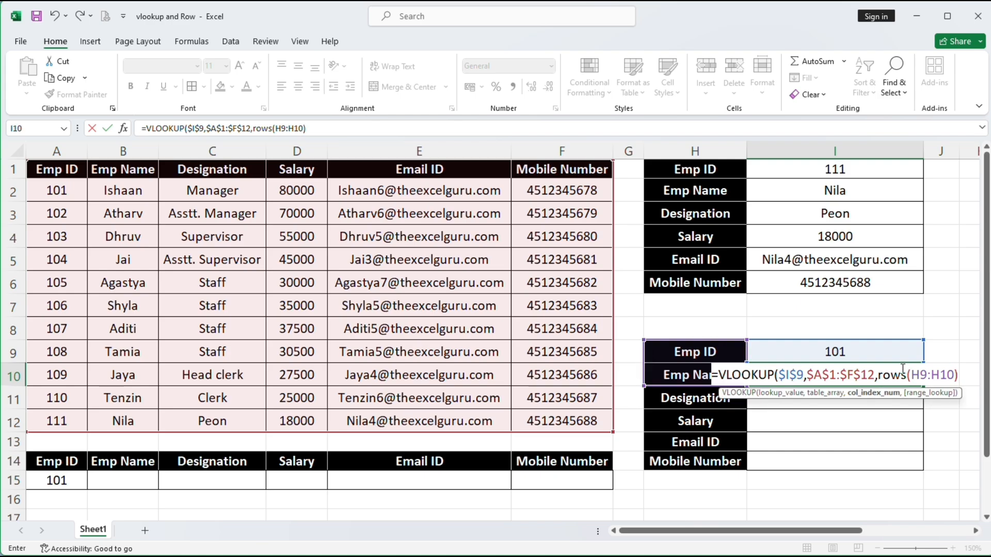
pyautogui.click(920, 375)
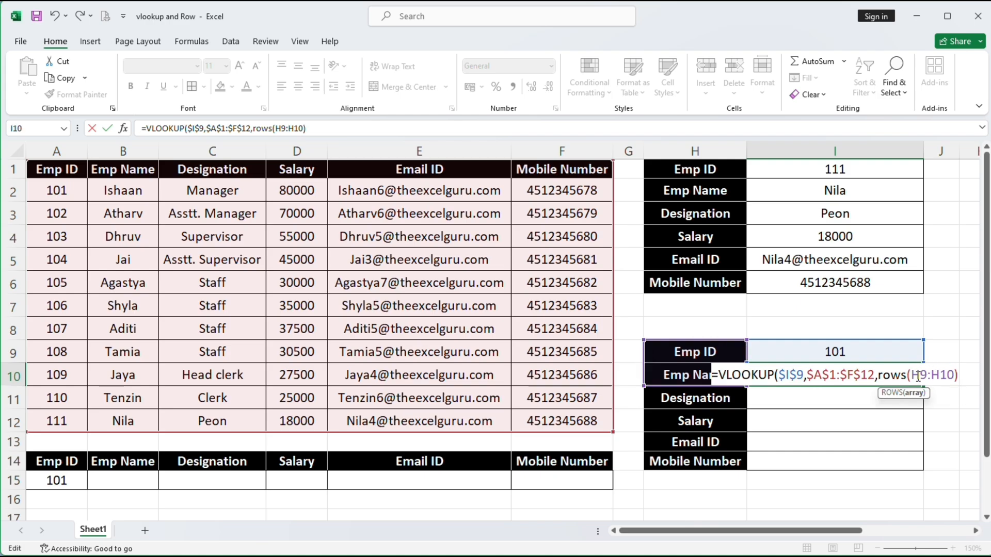
pyautogui.press('F4')
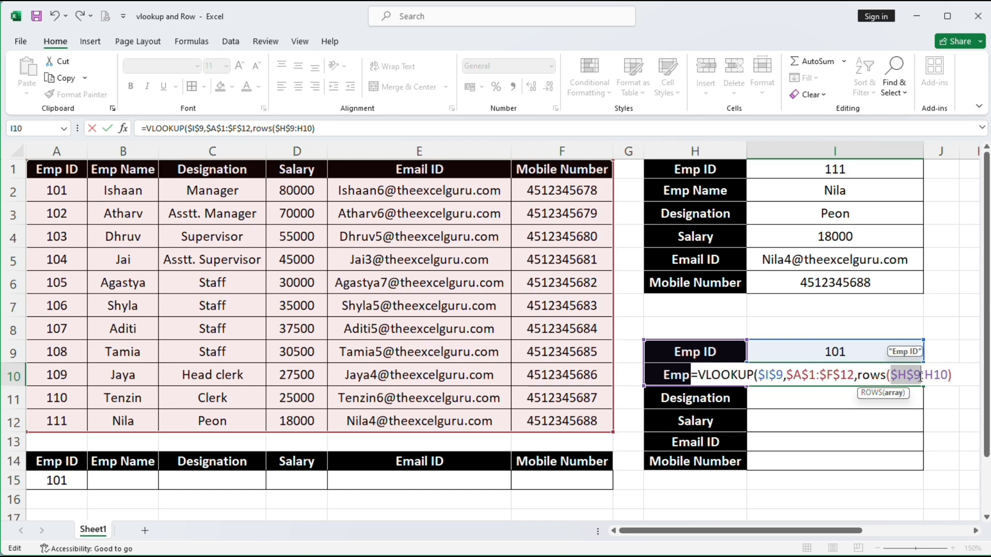
pyautogui.click(952, 374)
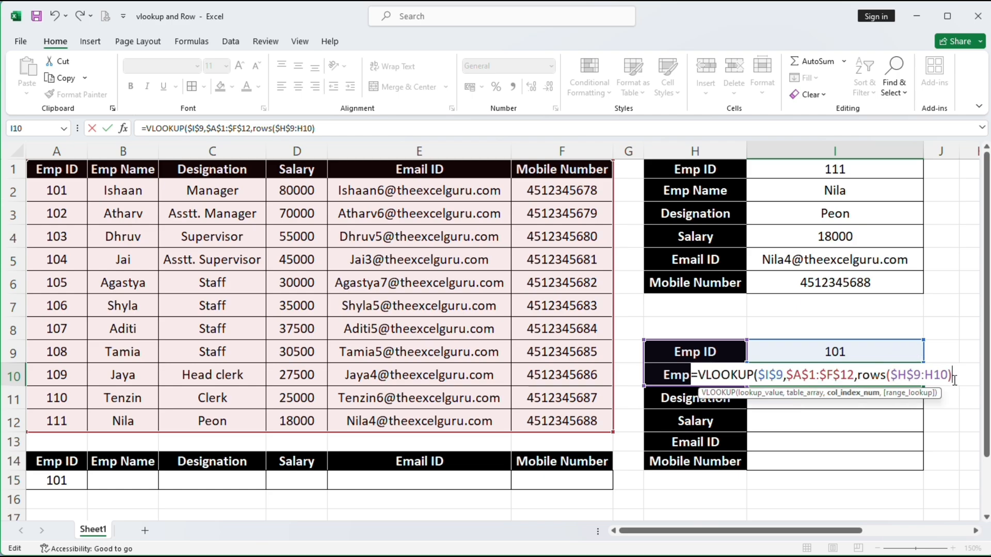
pyautogui.write(',')
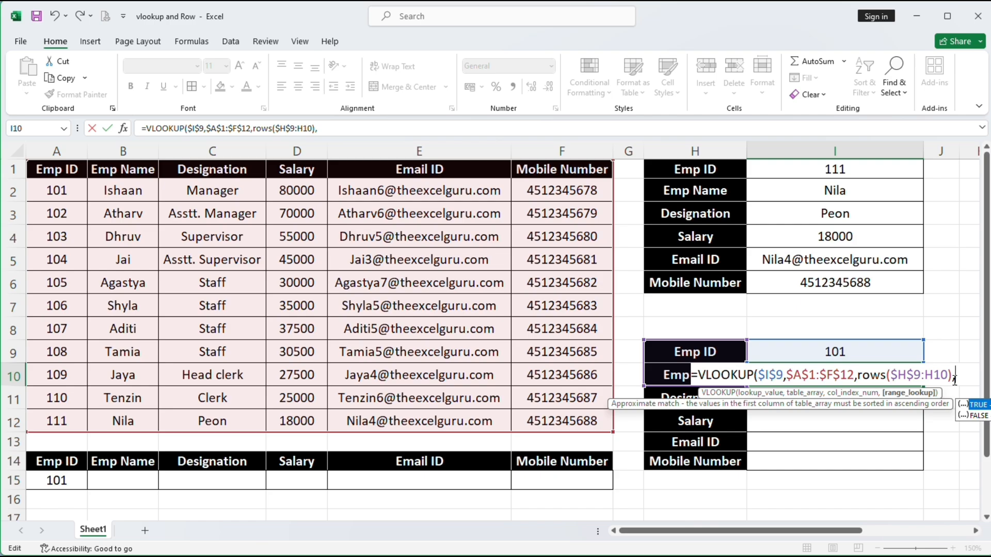
pyautogui.write('0)')
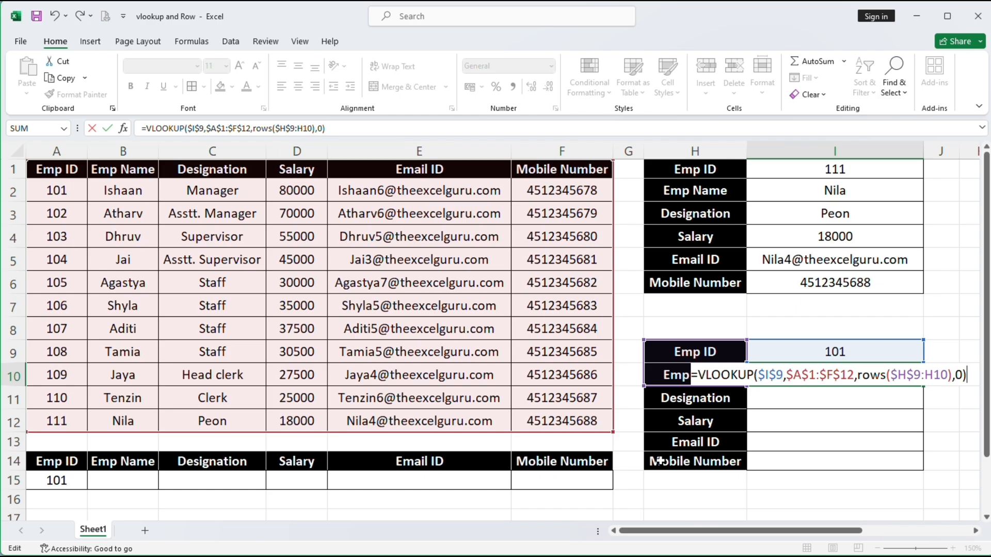
# Commit the ROWS-based VLOOKUP so I10 shows Ishaan
pyautogui.press('Return')
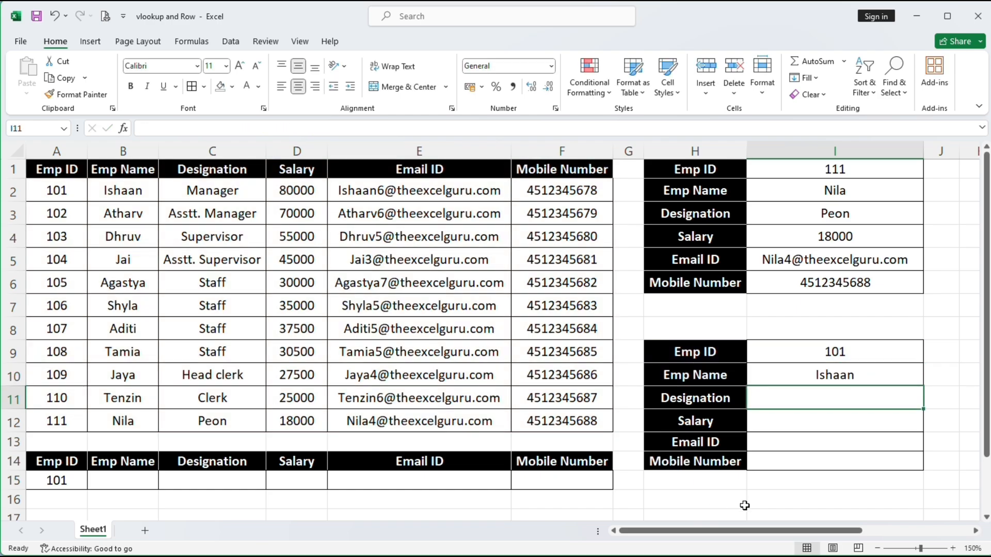
# Fill the ROWS-based VLOOKUP from I10 down to I14 and verify the I14 formula
pyautogui.click(831, 376)
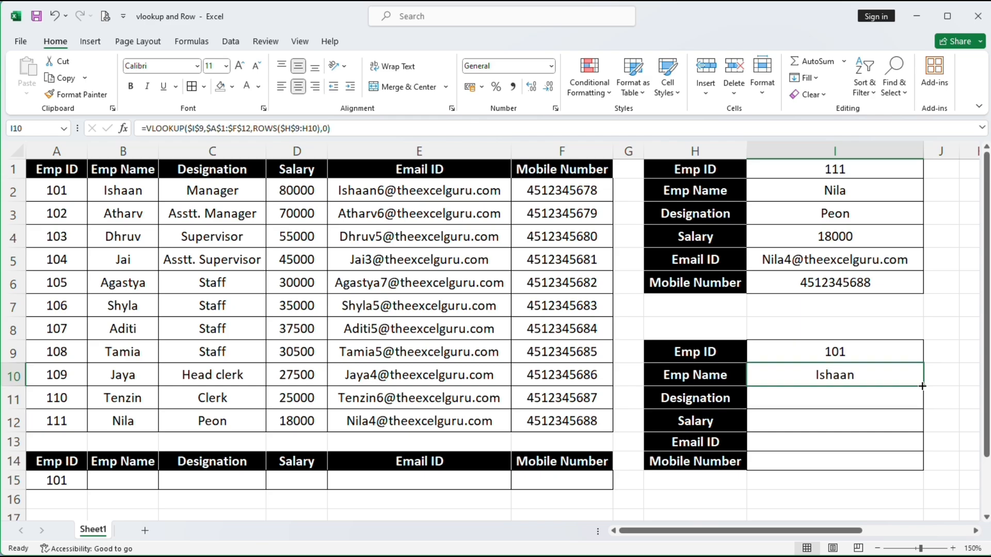
pyautogui.moveTo(923, 386); pyautogui.dragTo(921, 467)
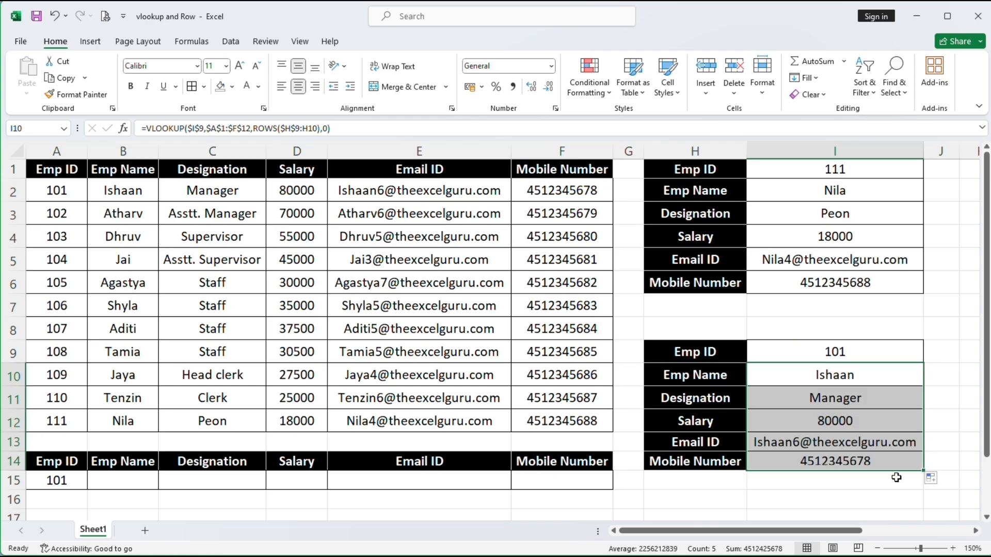
pyautogui.click(860, 494)
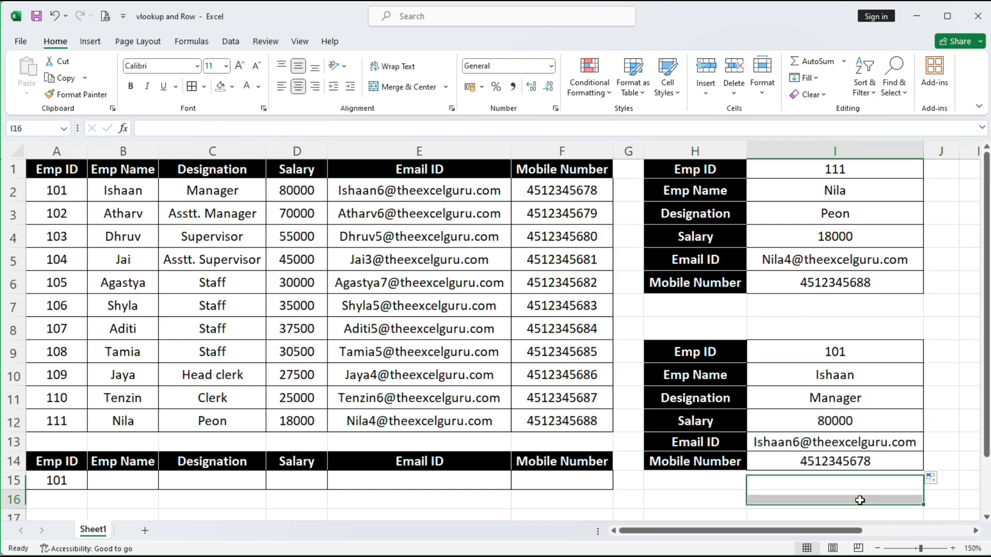
pyautogui.click(873, 461)
pyautogui.doubleClick(875, 461)
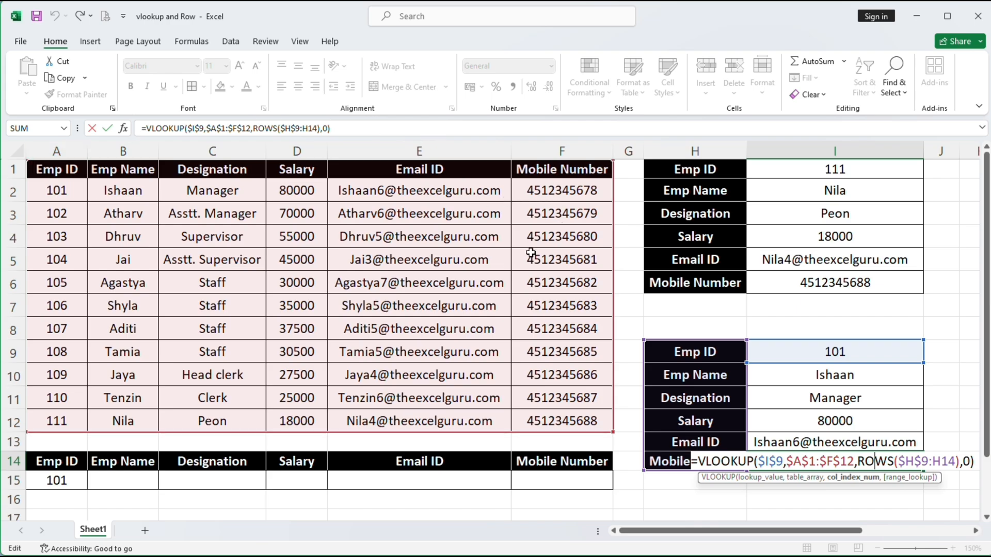
pyautogui.press('Return')
pyautogui.click(716, 494)
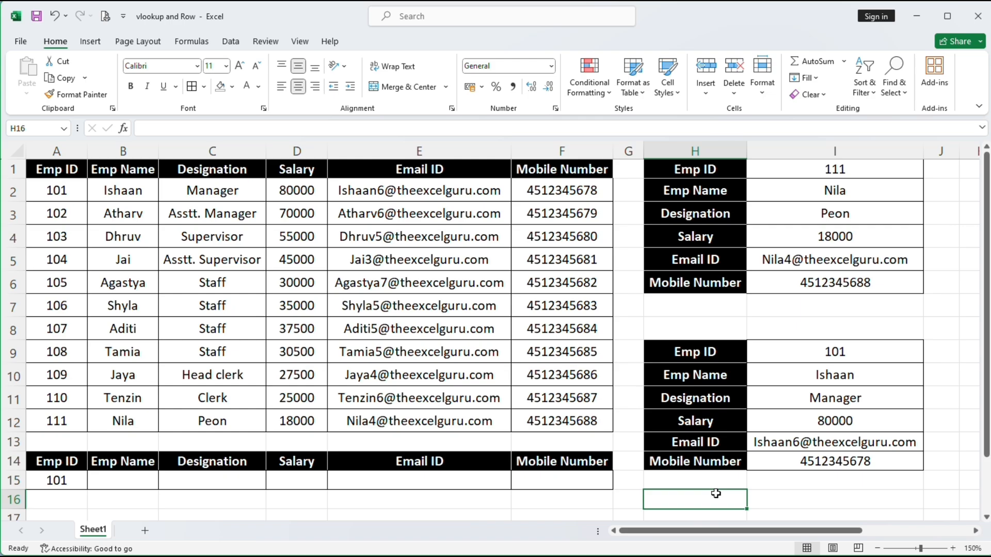
pyautogui.moveTo(948, 372); pyautogui.dragTo(942, 461)
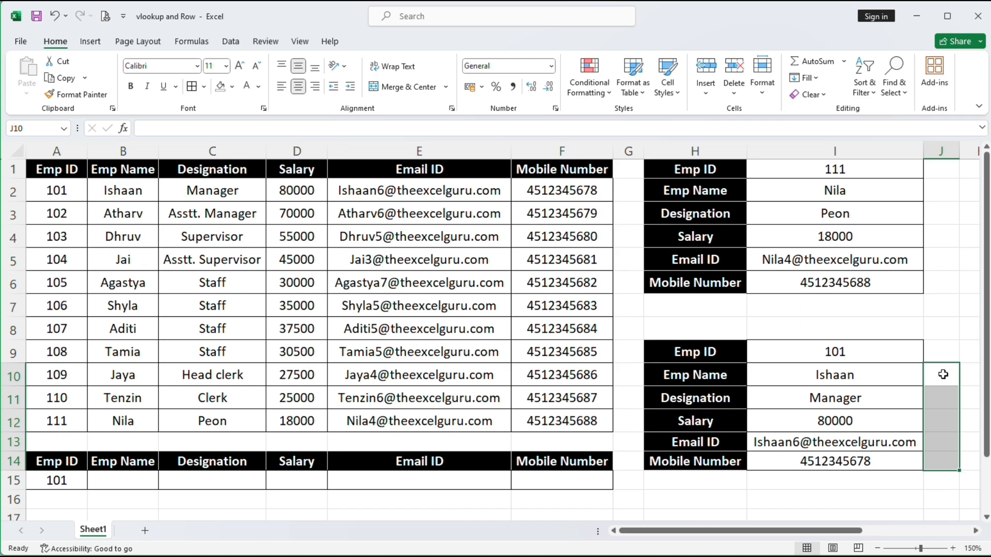
pyautogui.moveTo(943, 374); pyautogui.dragTo(949, 465)
pyautogui.click(928, 324)
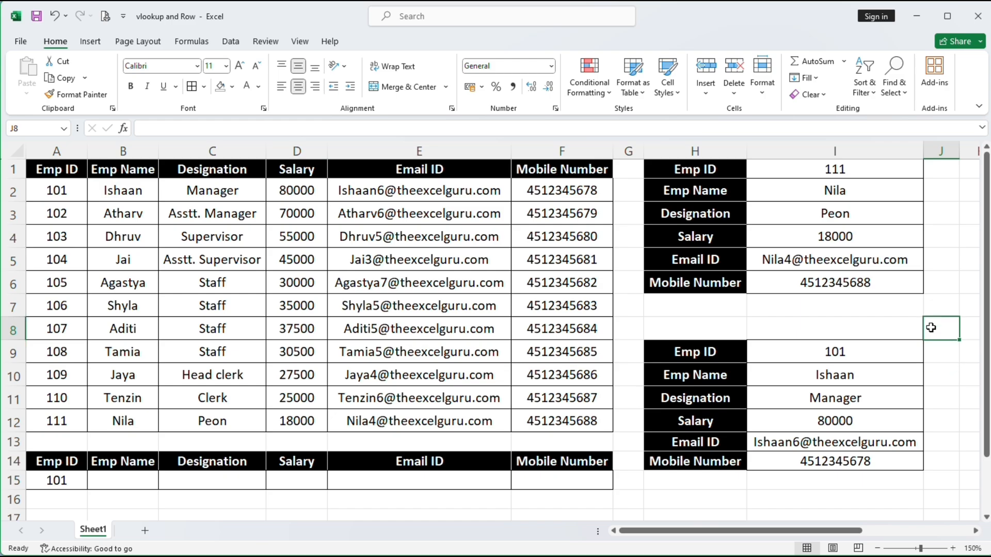